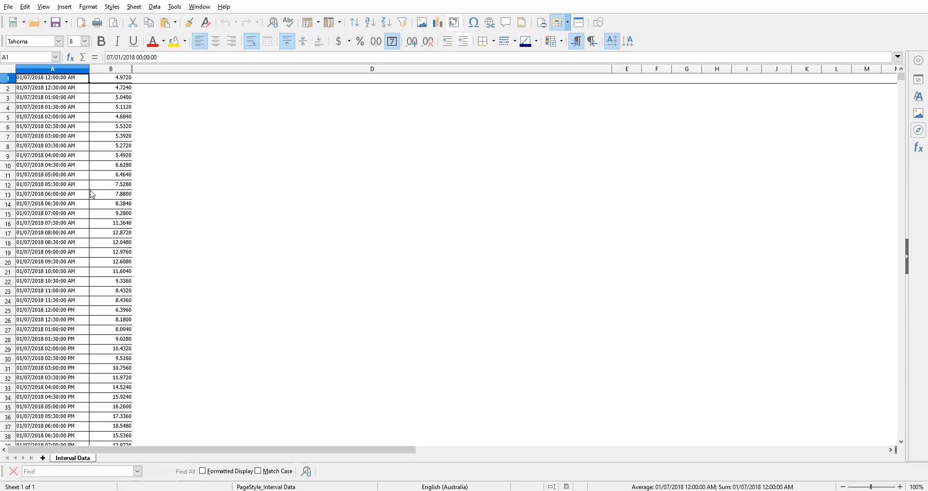
{"action": "left_click", "coordinate": [103, 104]}
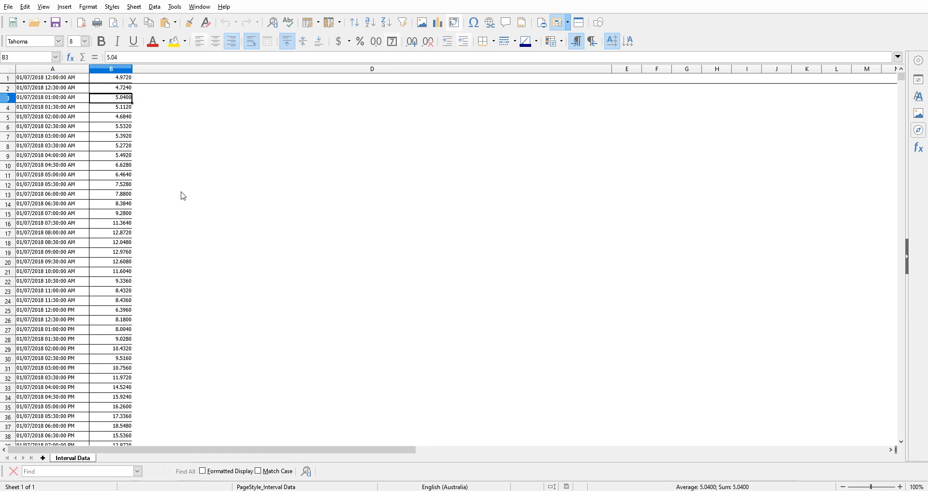
{"action": "left_click", "coordinate": [103, 137]}
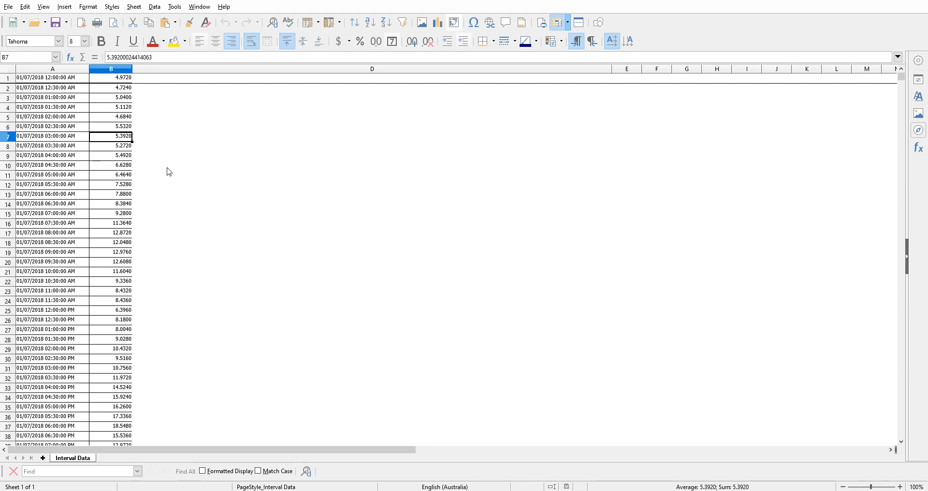
{"action": "left_click", "coordinate": [61, 80]}
{"action": "left_click", "coordinate": [68, 98]}
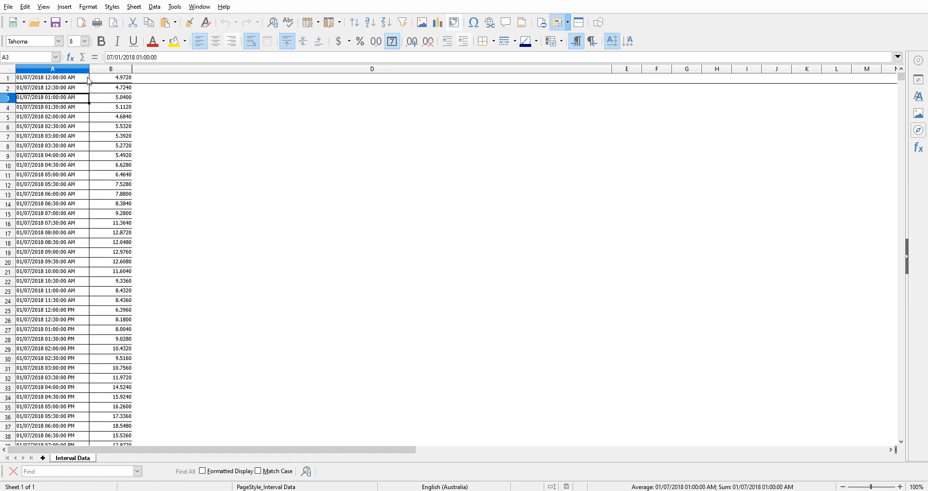
{"action": "left_click", "coordinate": [106, 153]}
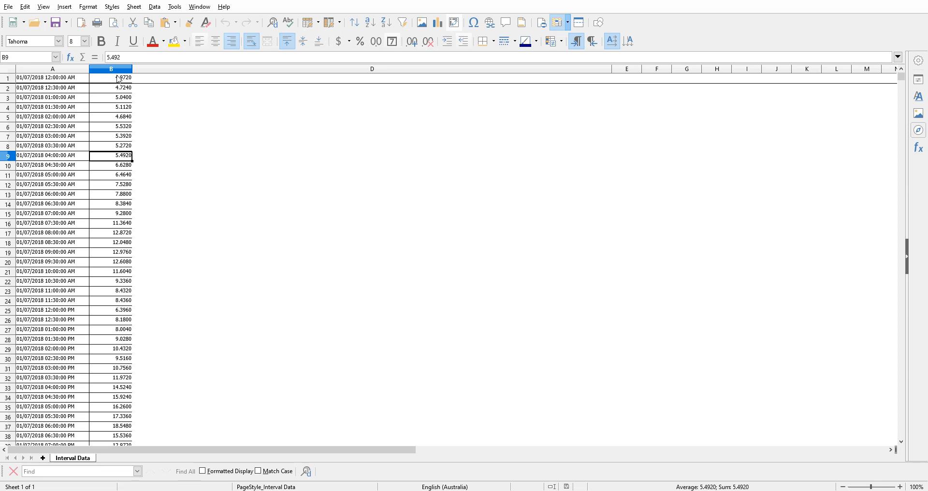
Insert a blank row above the first data row for column headings
{"action": "left_click", "coordinate": [8, 82]}
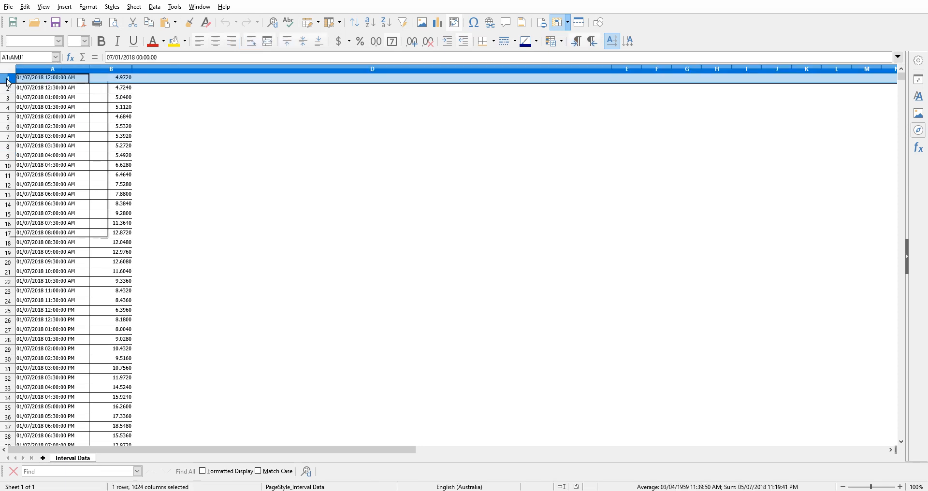
{"action": "right_click", "coordinate": [6, 79]}
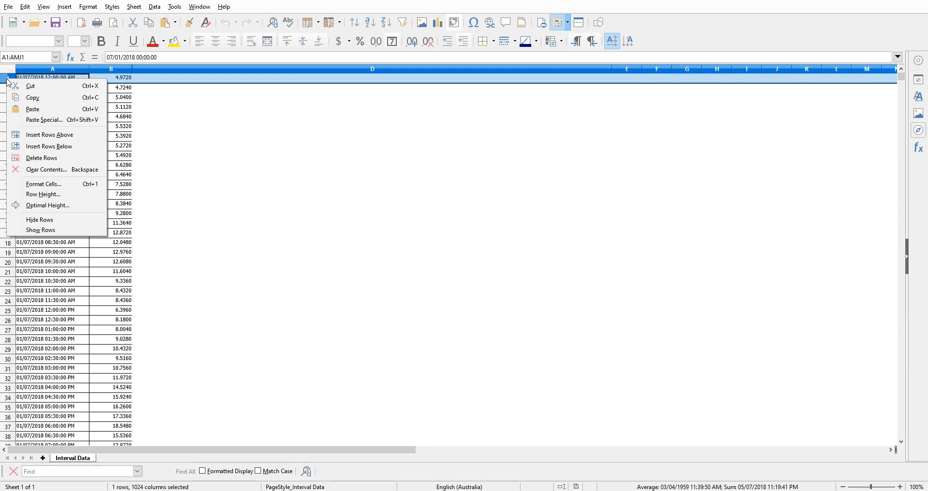
{"action": "left_click", "coordinate": [49, 134]}
Enter the column headings Datetime in A1 and kwh in B1
{"action": "left_click", "coordinate": [65, 82]}
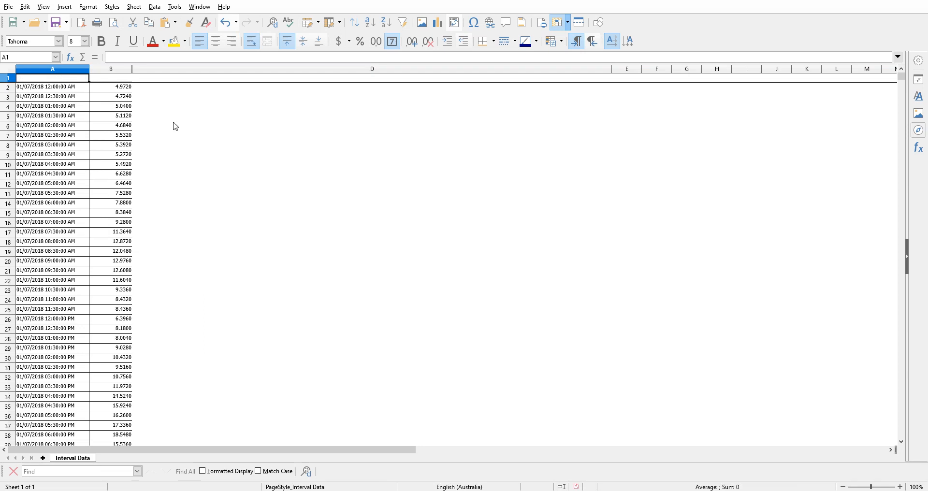
{"action": "type", "text": "Datetime"}
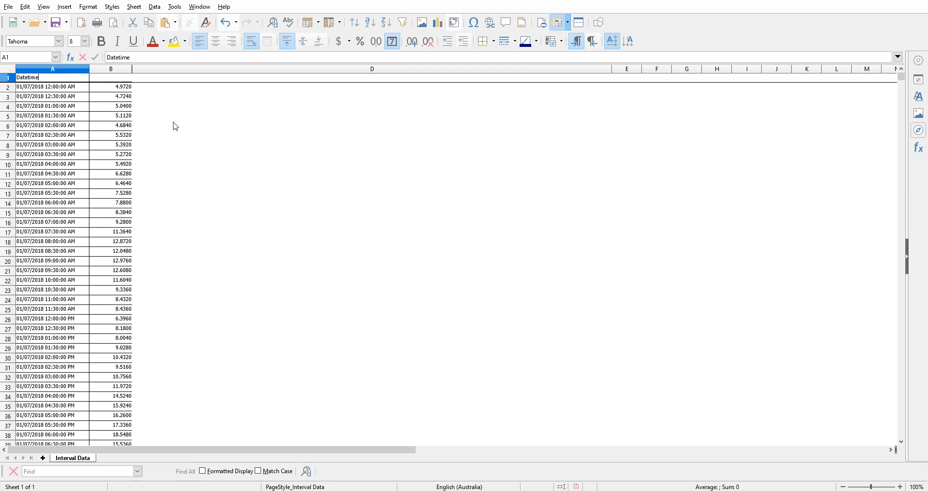
{"action": "key", "text": "Tab"}
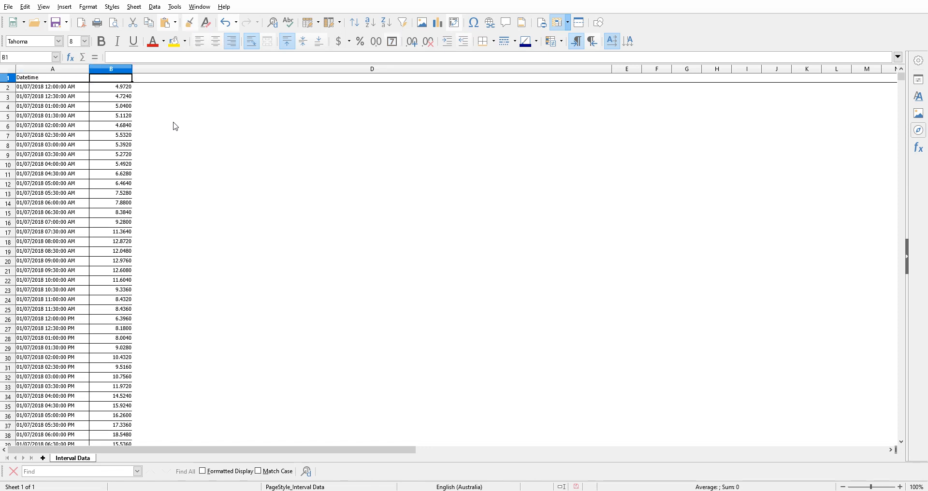
{"action": "type", "text": "kwh"}
{"action": "key", "text": "Return"}
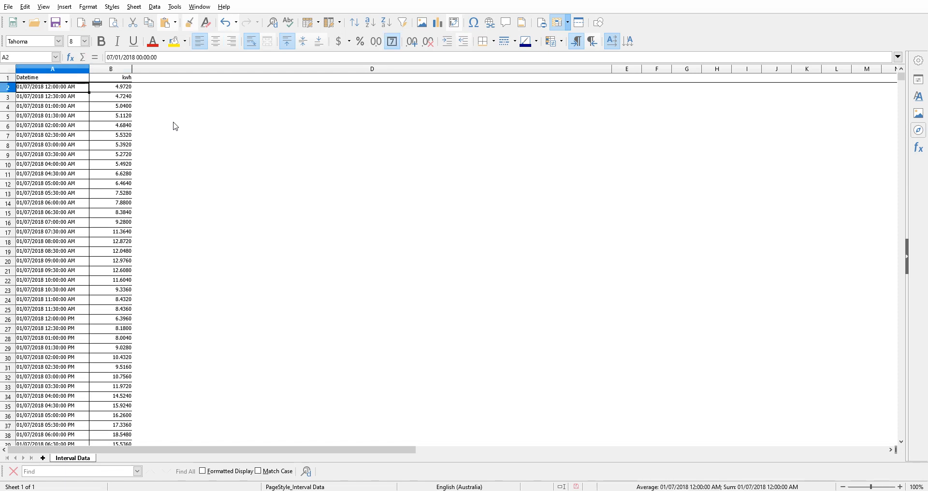
Examine the first and last records in the Datetime and kwh columns to compare the start and end of the data period
{"action": "key", "text": "Tab"}
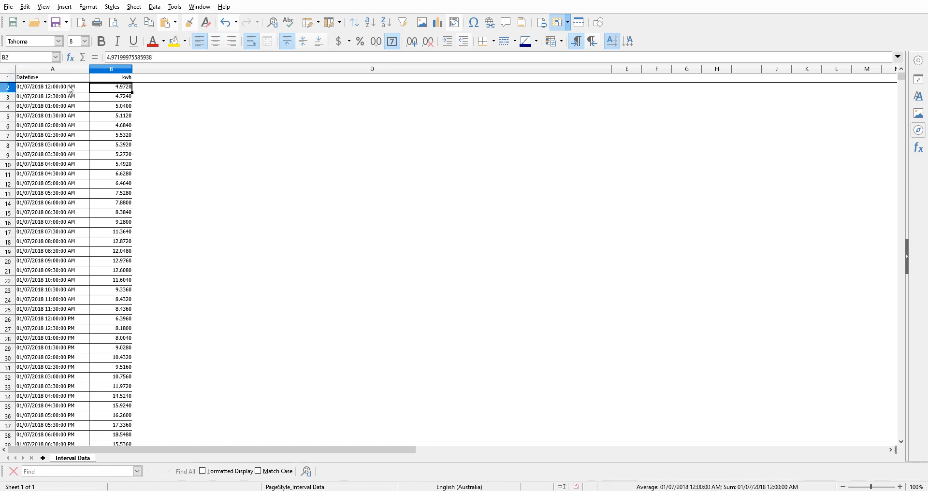
{"action": "left_click", "coordinate": [79, 80]}
{"action": "left_click", "coordinate": [103, 80]}
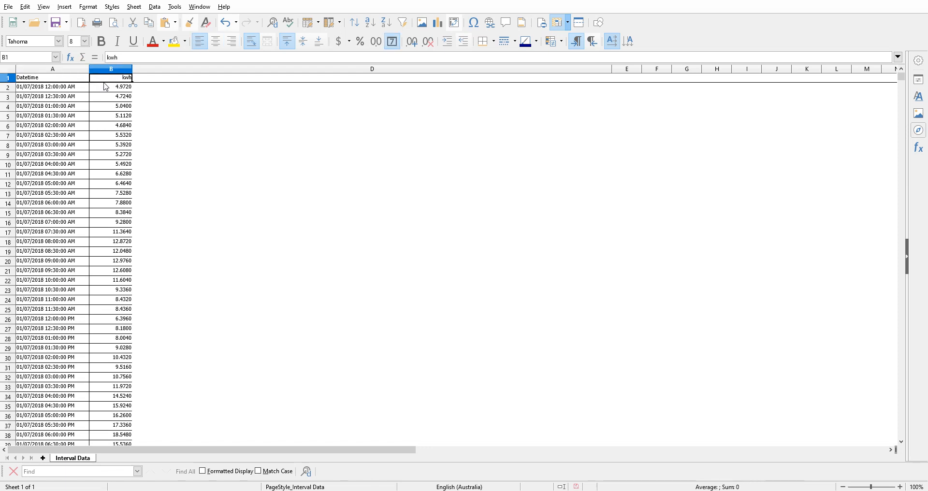
{"action": "left_click", "coordinate": [111, 88]}
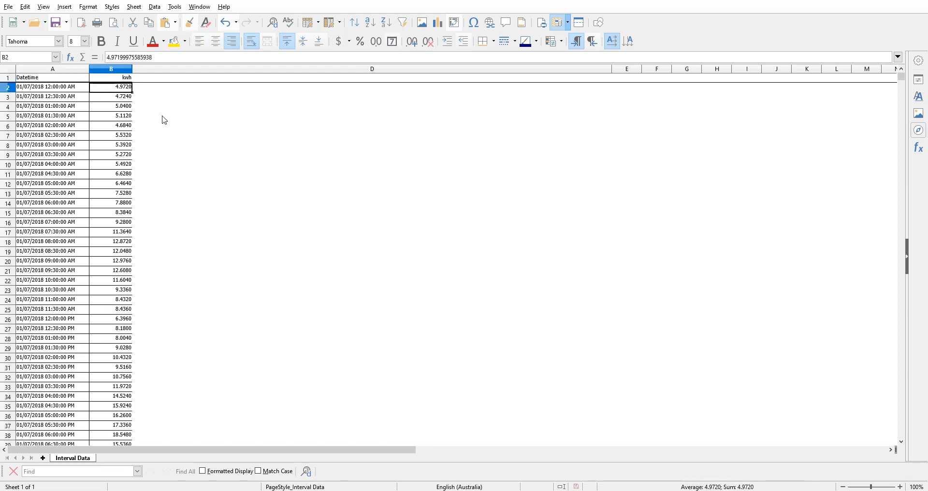
{"action": "key", "text": "ctrl+Down"}
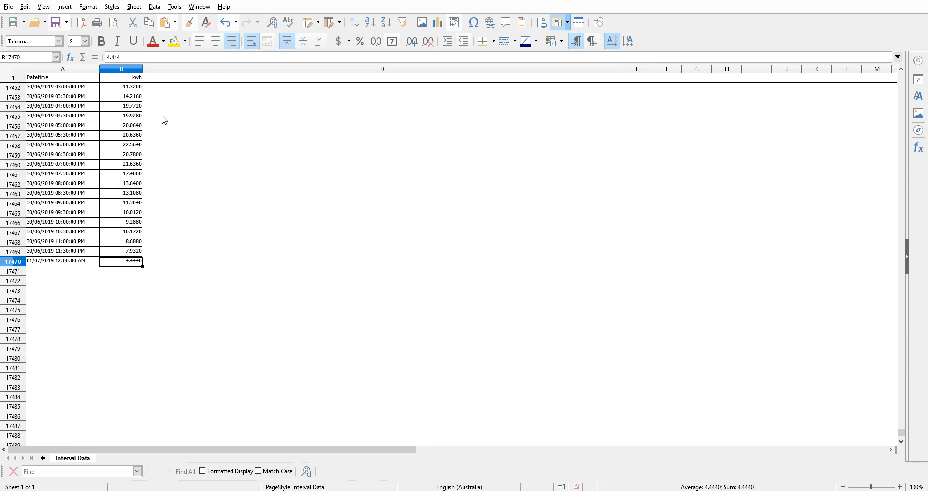
{"action": "key", "text": "ctrl+Up"}
{"action": "key", "text": "Left"}
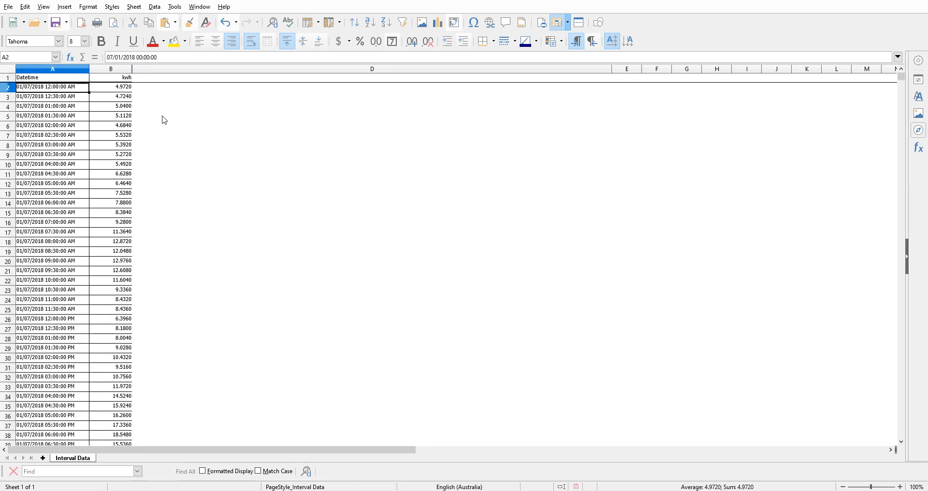
{"action": "key", "text": "Right"}
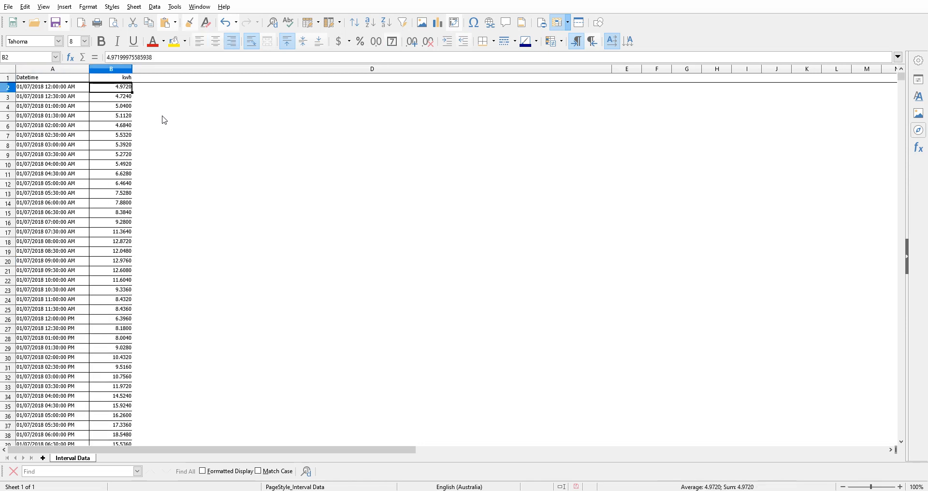
{"action": "key", "text": "ctrl+Down"}
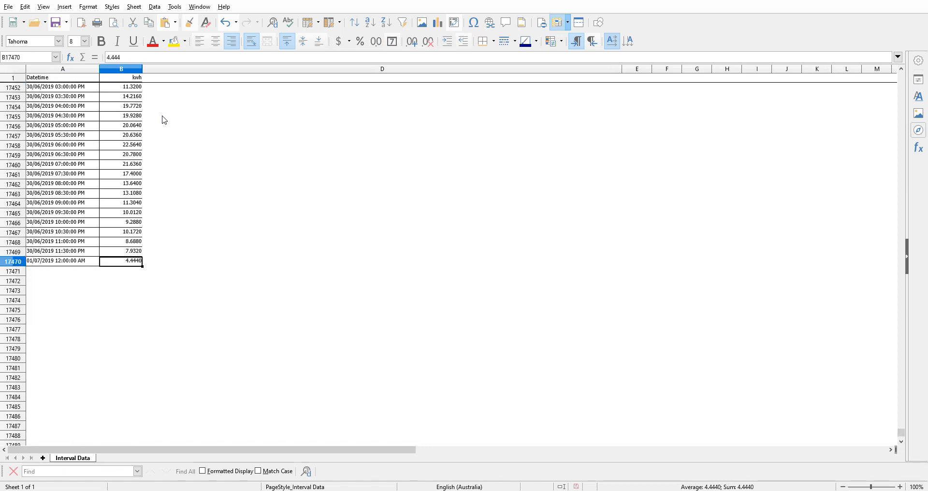
{"action": "key", "text": "Left"}
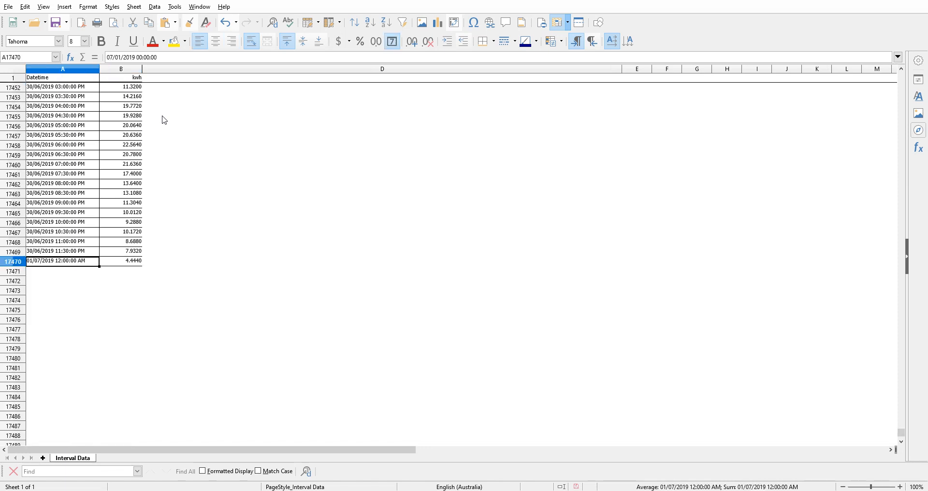
{"action": "key", "text": "Right"}
{"action": "key", "text": "Left"}
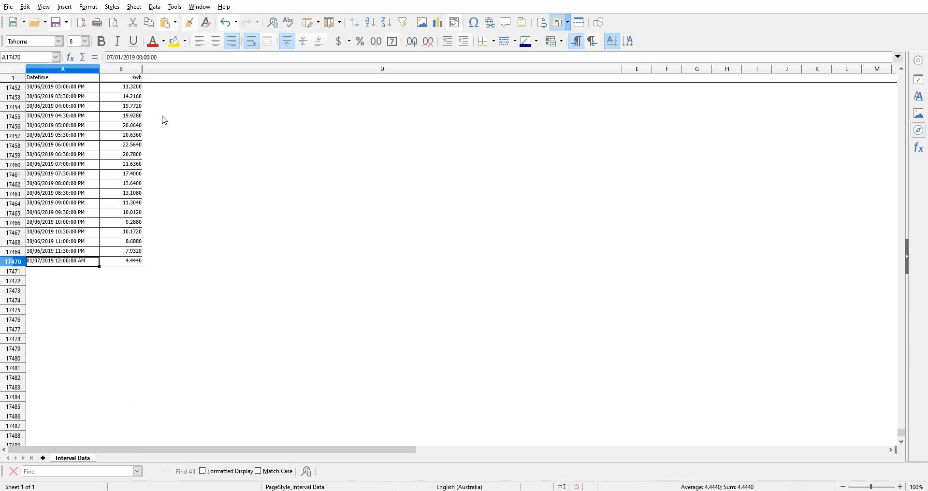
{"action": "key", "text": "Right"}
{"action": "key", "text": "Left"}
{"action": "key", "text": "Right"}
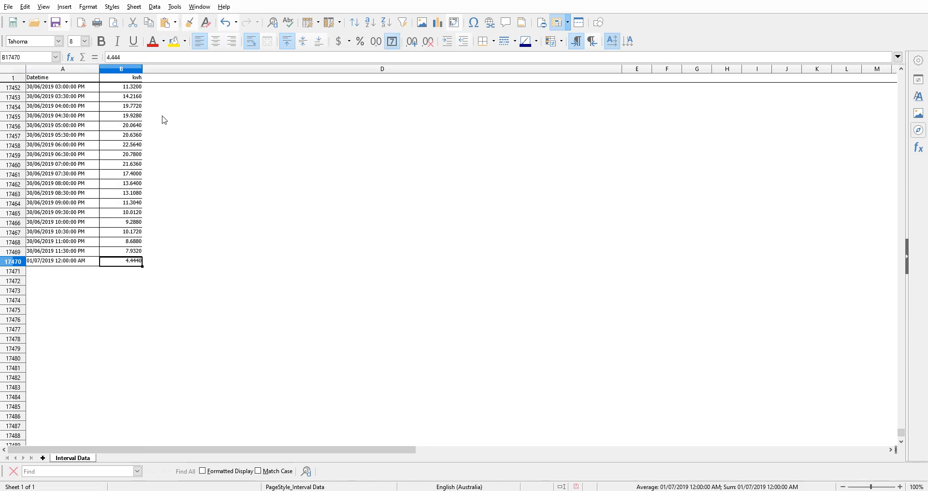
{"action": "key", "text": "Up"}
{"action": "key", "text": "Left"}
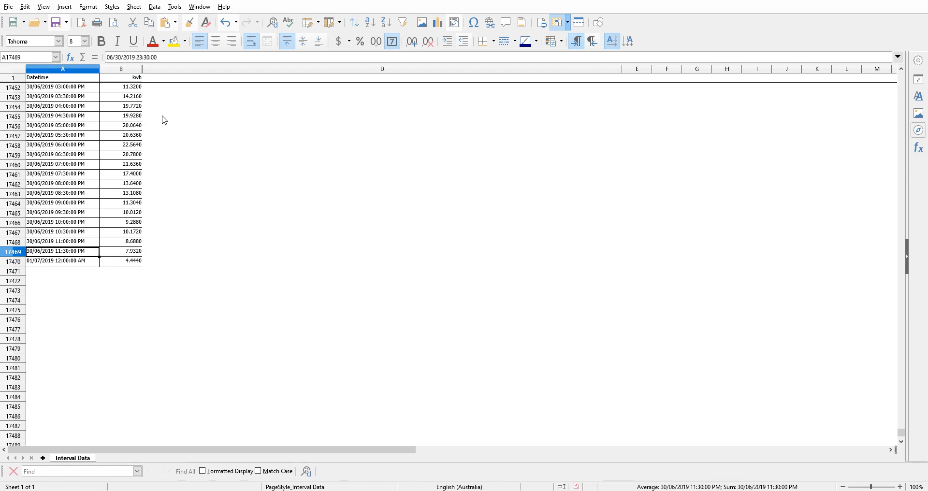
{"action": "key", "text": "Right"}
{"action": "key", "text": "Down"}
{"action": "key", "text": "Left"}
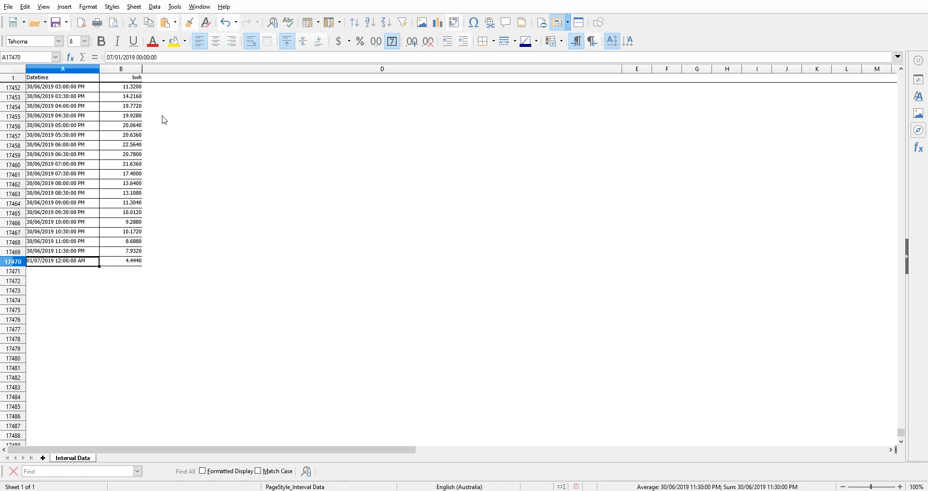
{"action": "key", "text": "Right"}
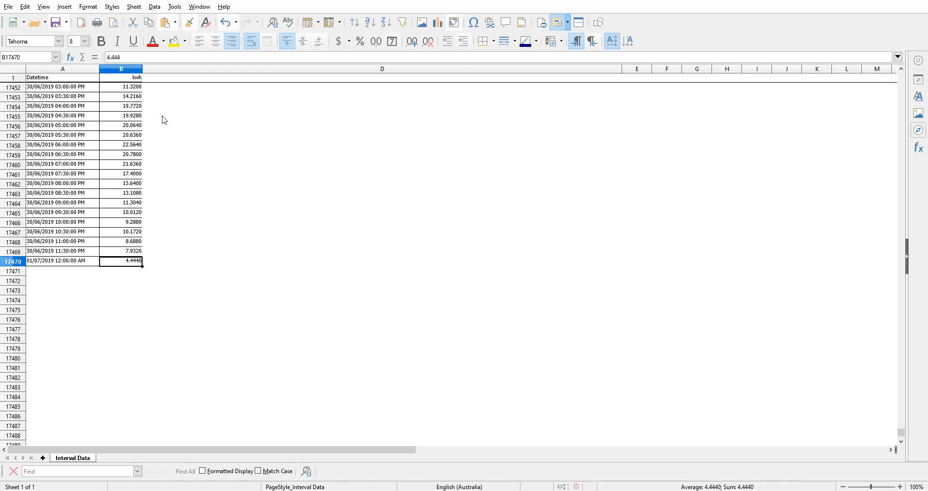
{"action": "key", "text": "ctrl+Up"}
{"action": "key", "text": "Down"}
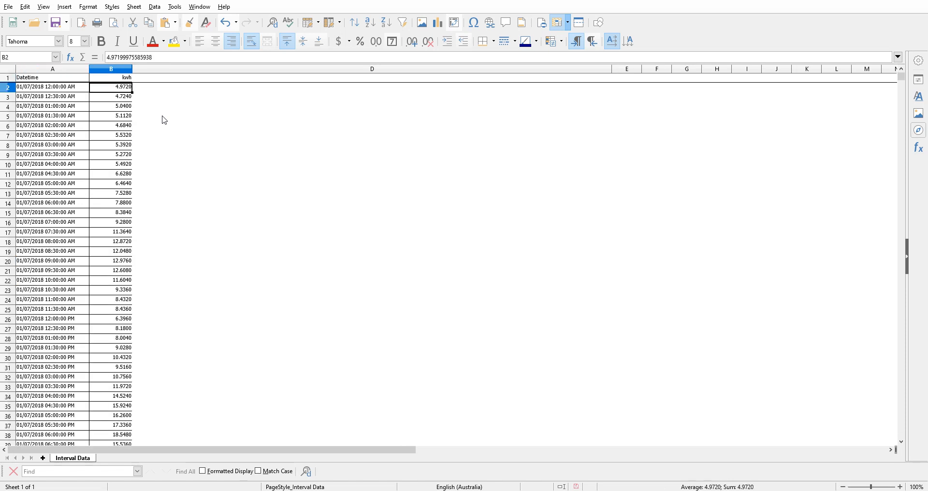
{"action": "key", "text": "Left"}
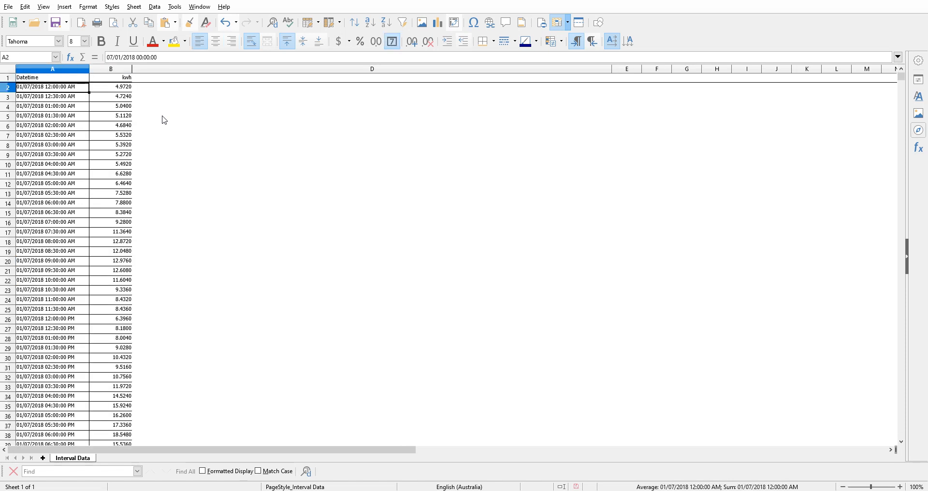
{"action": "key", "text": "Right"}
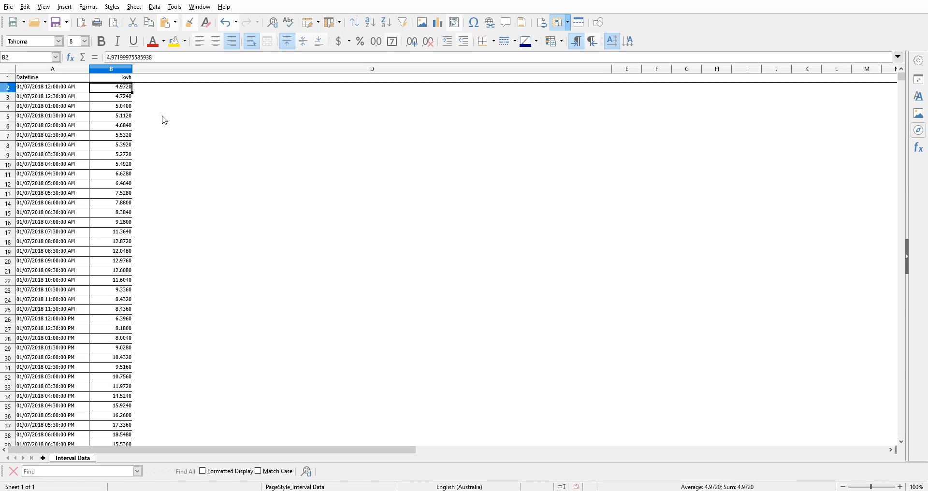
Delete the last data row, the 01/07/2019 12:00:00 AM record in row 17470
{"action": "key", "text": "ctrl+Down"}
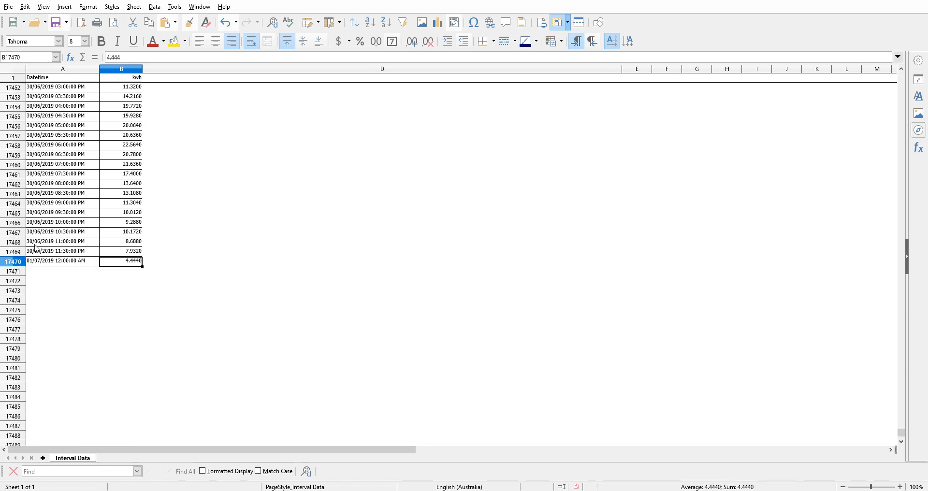
{"action": "right_click", "coordinate": [17, 262]}
{"action": "left_click", "coordinate": [52, 339]}
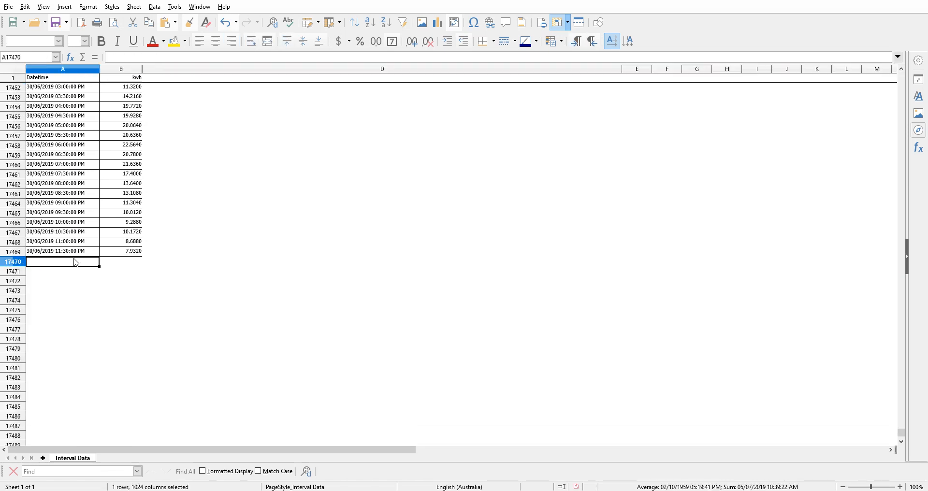
{"action": "left_click", "coordinate": [115, 252]}
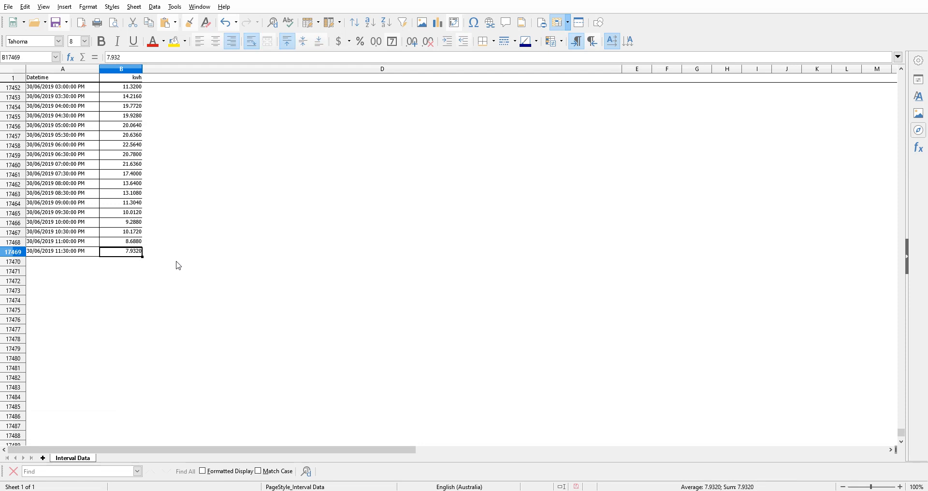
Check the first and last interval records again to verify the period covered by the data
{"action": "key", "text": "ctrl+Up"}
{"action": "key", "text": "Down"}
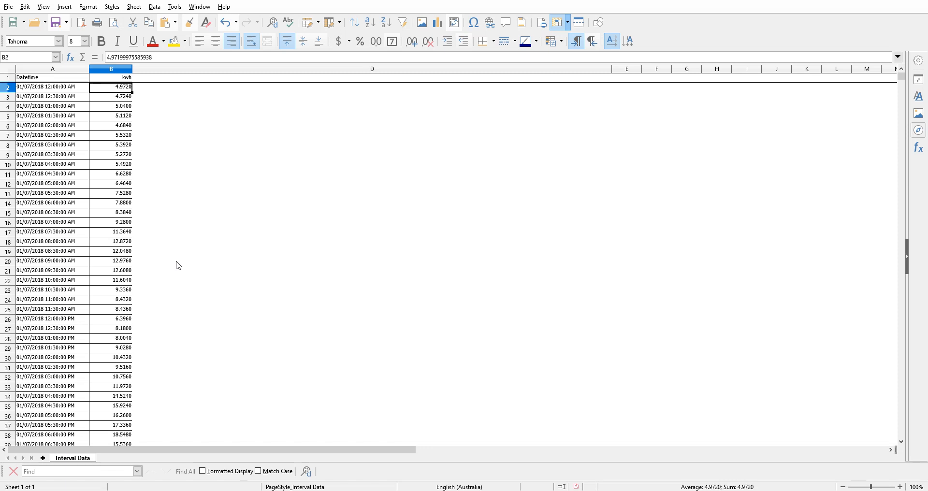
{"action": "key", "text": "ctrl+Down"}
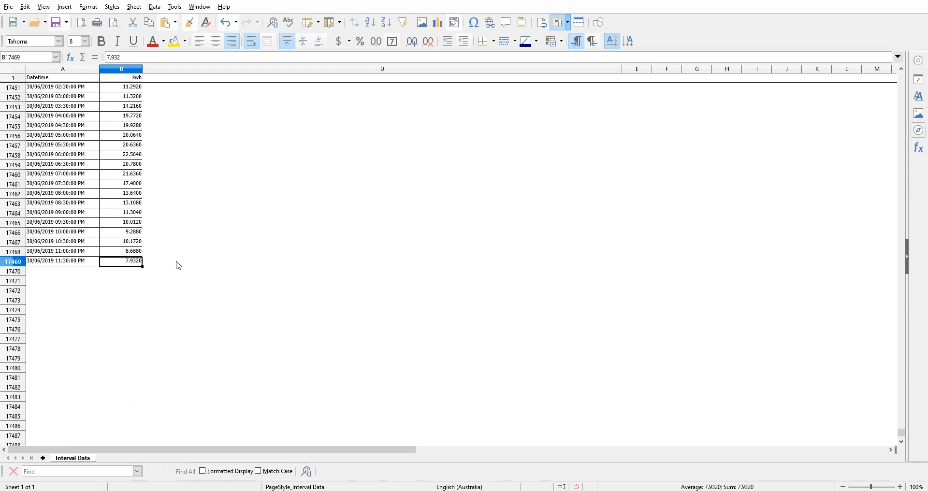
{"action": "key", "text": "ctrl+Home"}
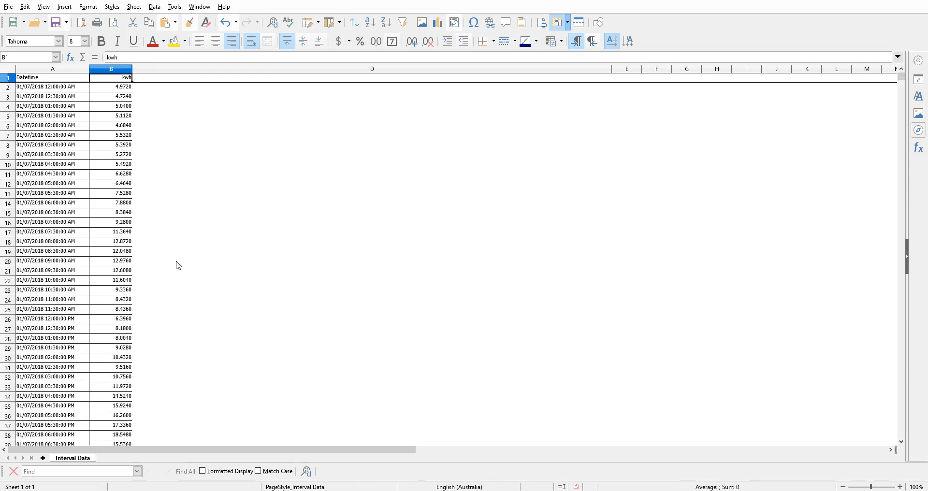
{"action": "key", "text": "Down"}
{"action": "key", "text": "Left"}
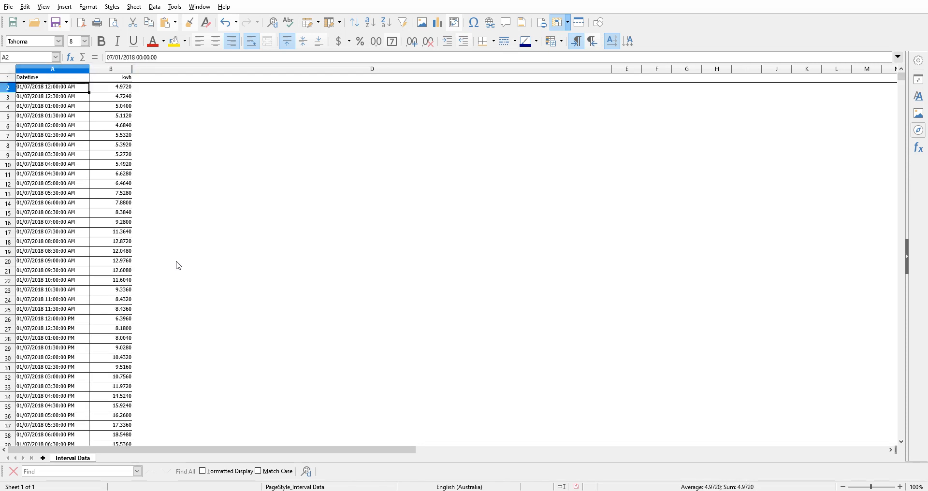
{"action": "key", "text": "Right"}
{"action": "key", "text": "Left"}
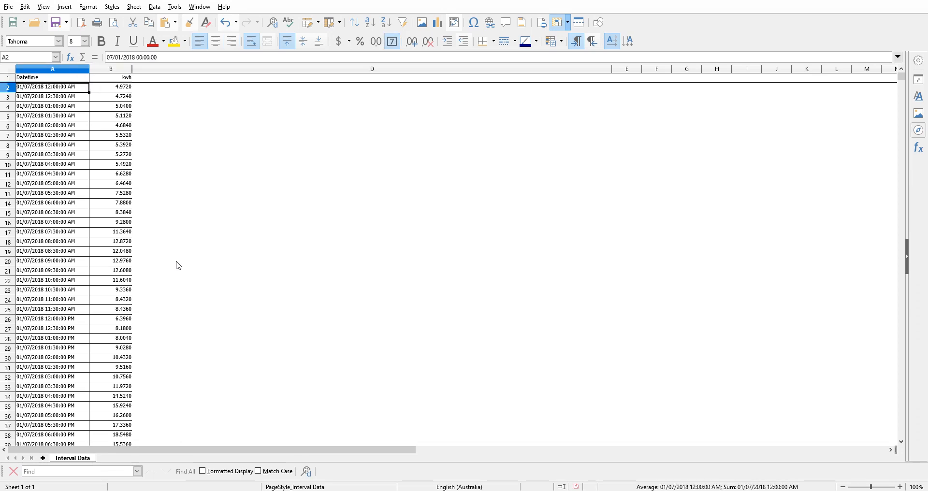
{"action": "key", "text": "Right"}
{"action": "key", "text": "Right"}
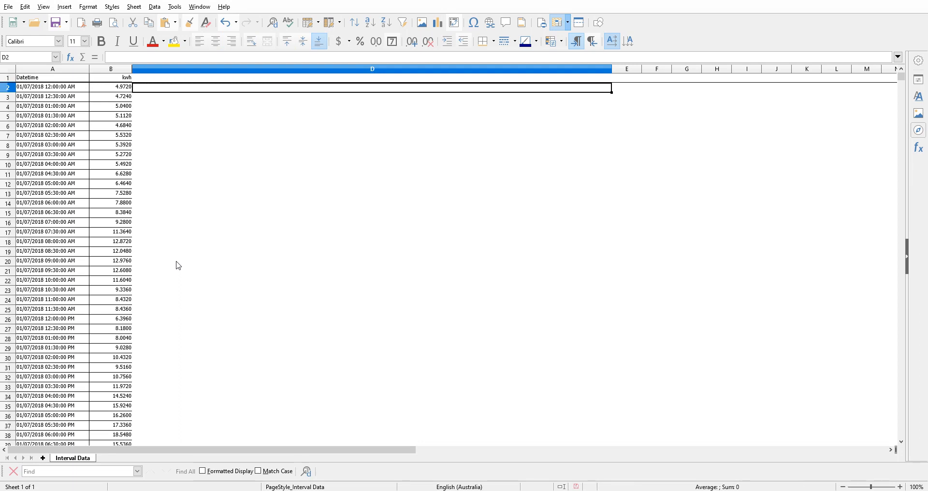
Narrow the overly wide column D and check the first and last interval records in the kwh and Datetime columns
{"action": "left_click_drag", "start_coordinate": [612, 69], "coordinate": [223, 68]}
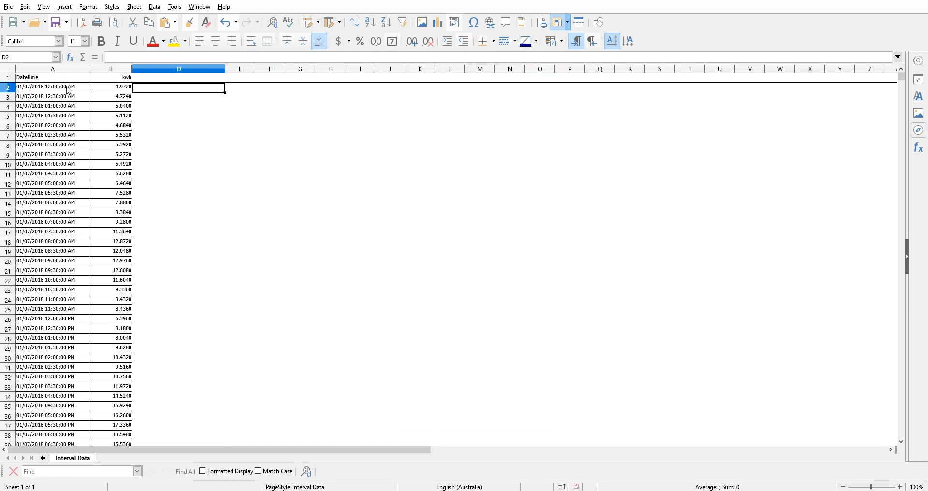
{"action": "left_click", "coordinate": [122, 96]}
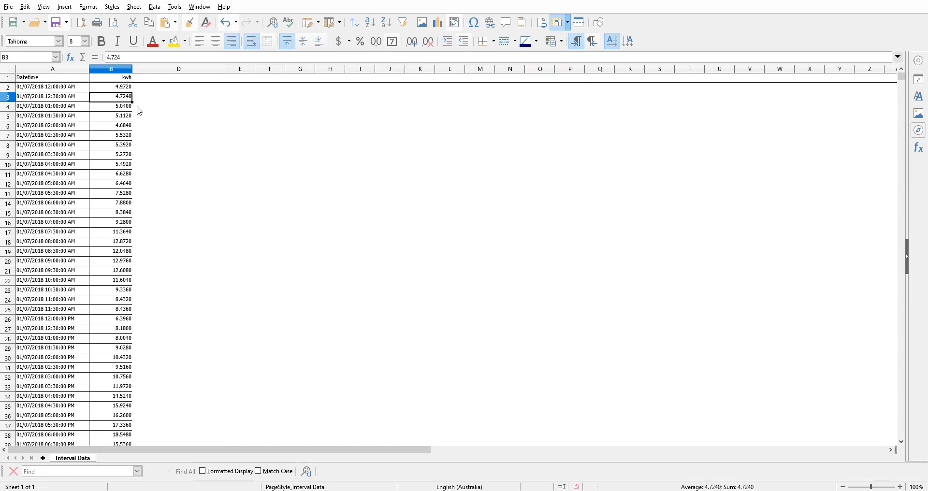
{"action": "key", "text": "Up"}
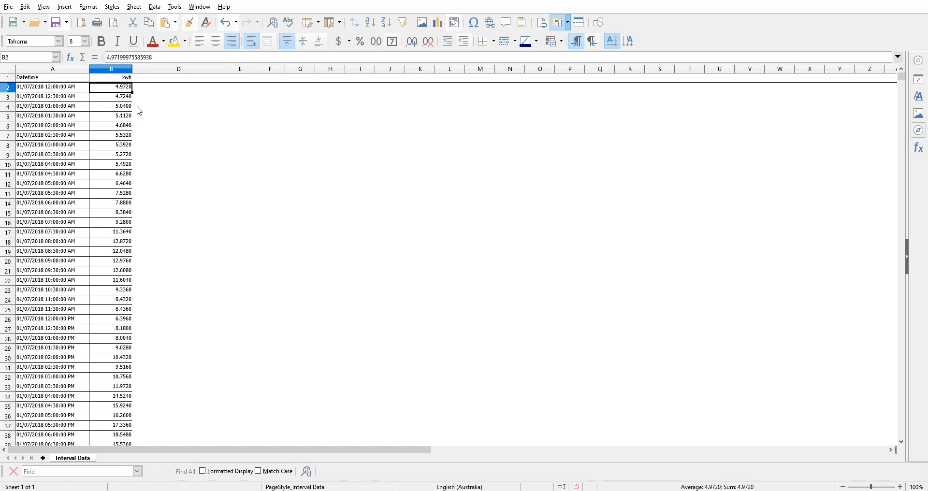
{"action": "key", "text": "ctrl+Down"}
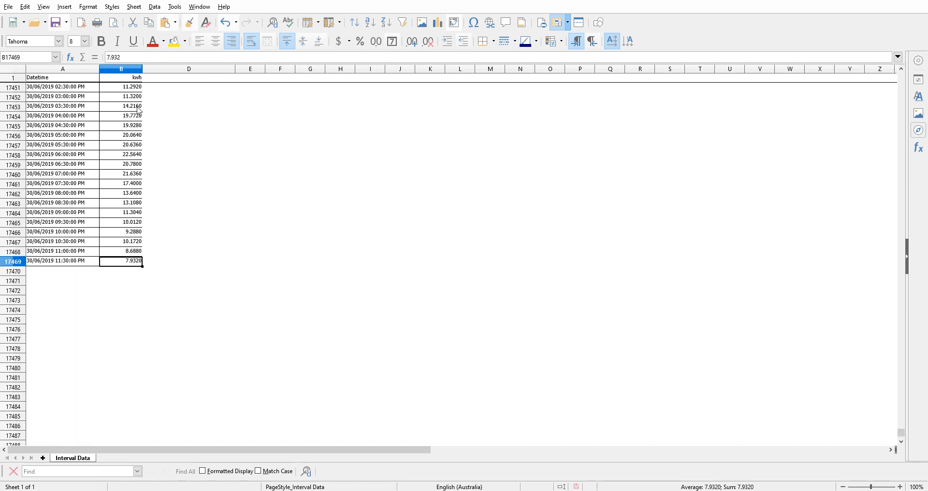
{"action": "key", "text": "Left"}
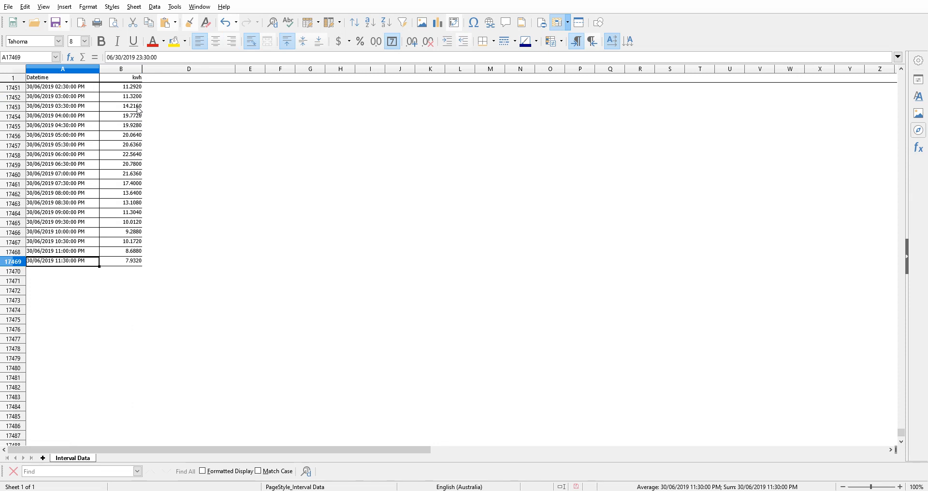
{"action": "key", "text": "Right"}
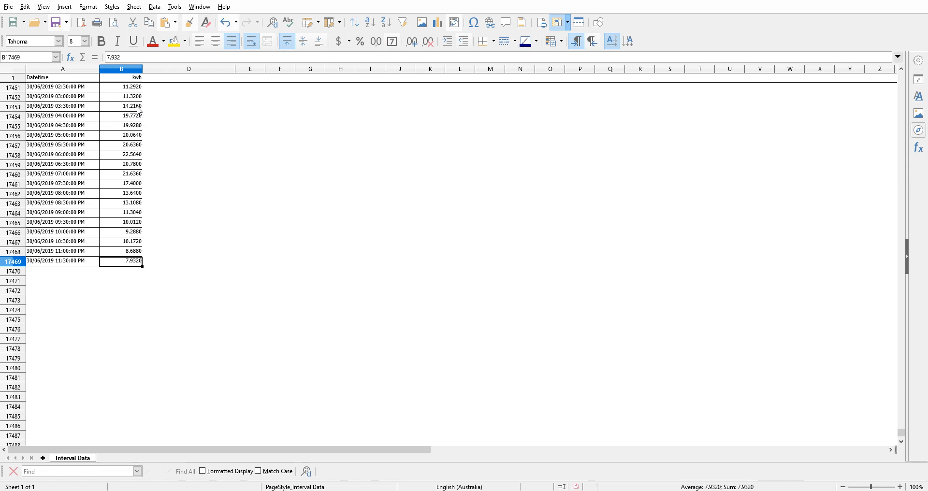
{"action": "key", "text": "ctrl+Up"}
{"action": "key", "text": "Down"}
{"action": "key", "text": "Right"}
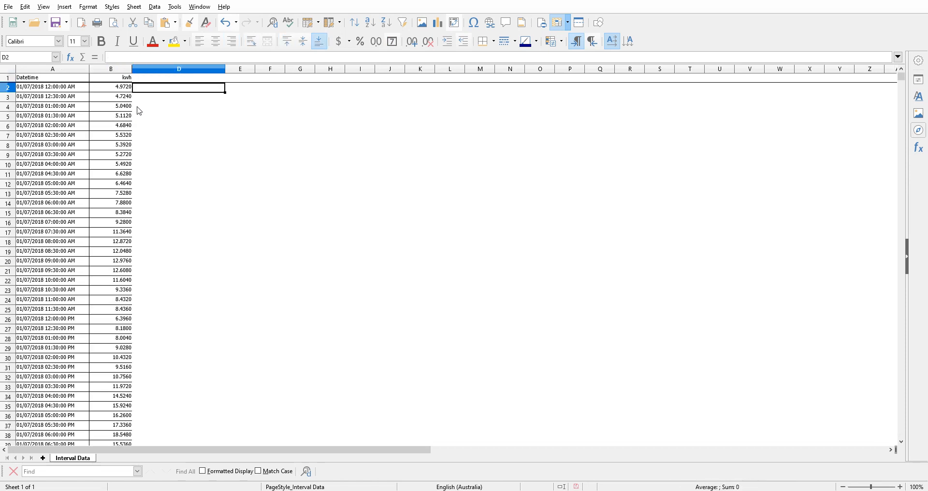
Enter the column heading datetime2 in D1
{"action": "key", "text": "Left"}
{"action": "key", "text": "Right"}
{"action": "key", "text": "Up"}
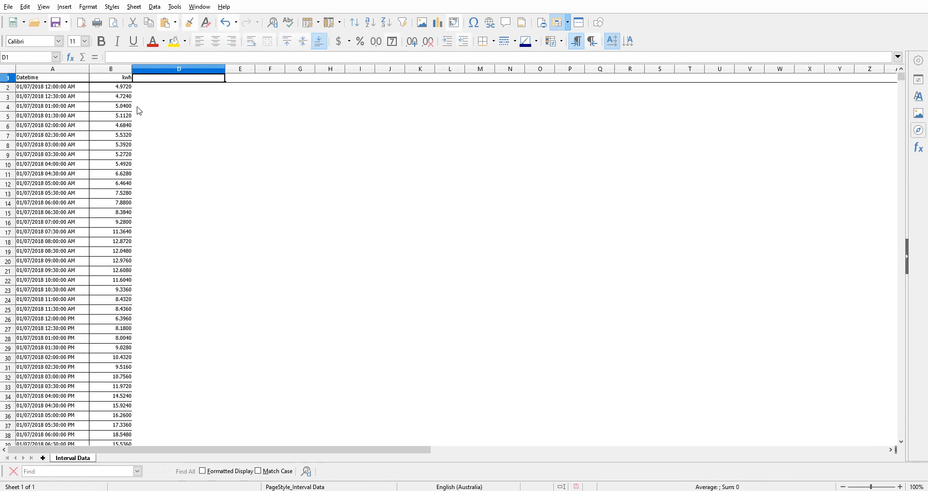
{"action": "type", "text": "datetim"}
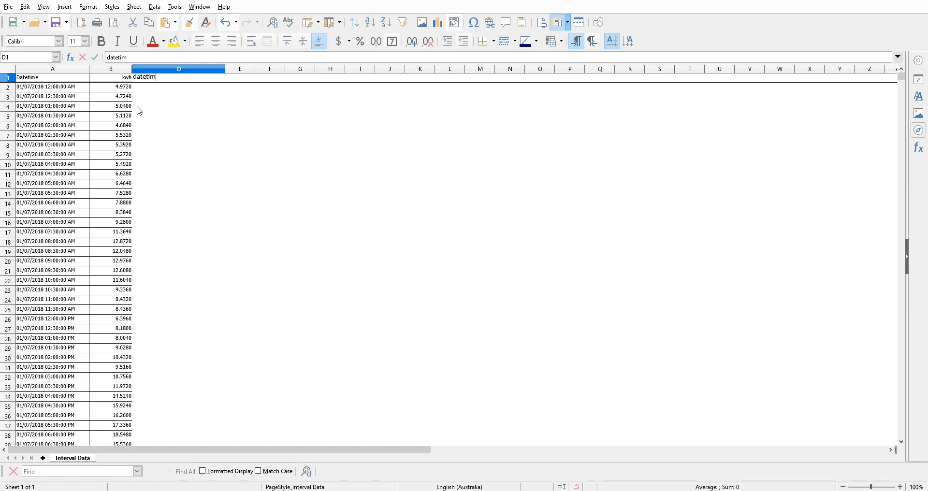
{"action": "type", "text": "e2"}
{"action": "key", "text": "Return"}
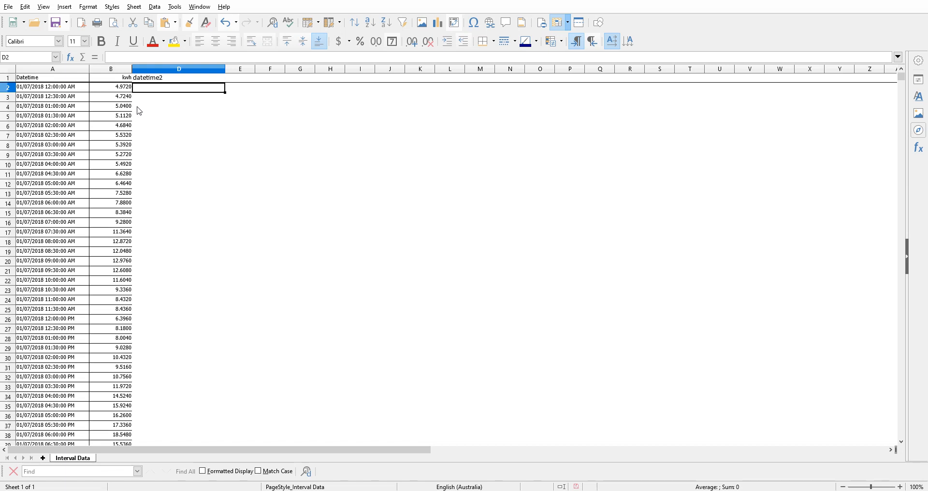
{"action": "type", "text": "="}
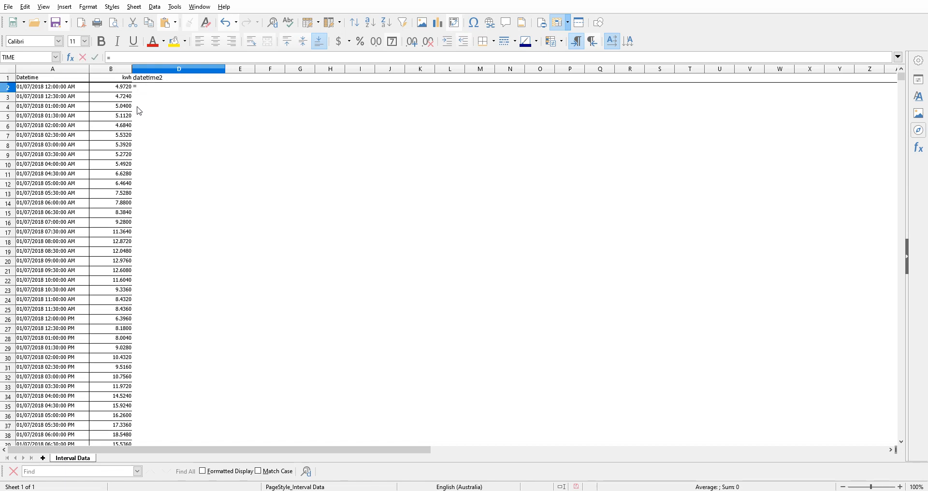
{"action": "key", "text": "Left"}
{"action": "key", "text": "Left"}
{"action": "key", "text": "BackSpace"}
{"action": "key", "text": "BackSpace"}
{"action": "key", "text": "Escape"}
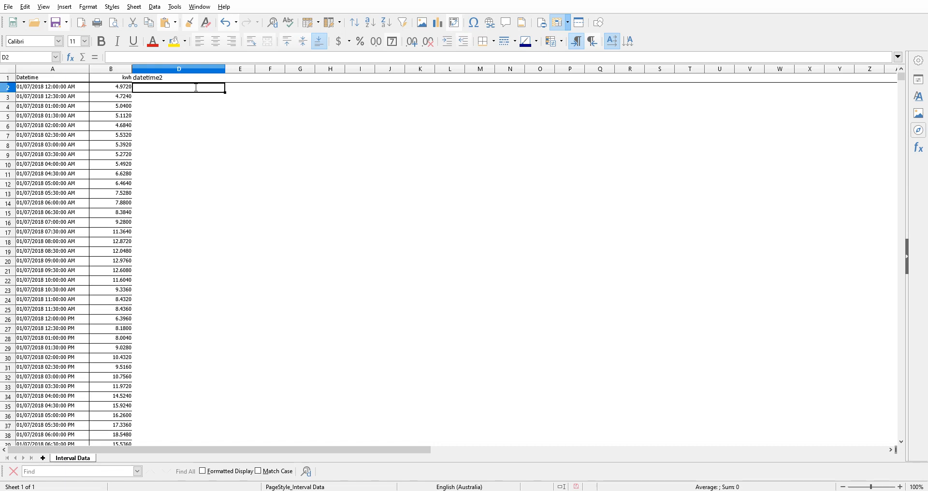
Enter 1/7/18 00:00 in D2 as the starting timestamp of the datetime2 column
{"action": "type", "text": "1/"}
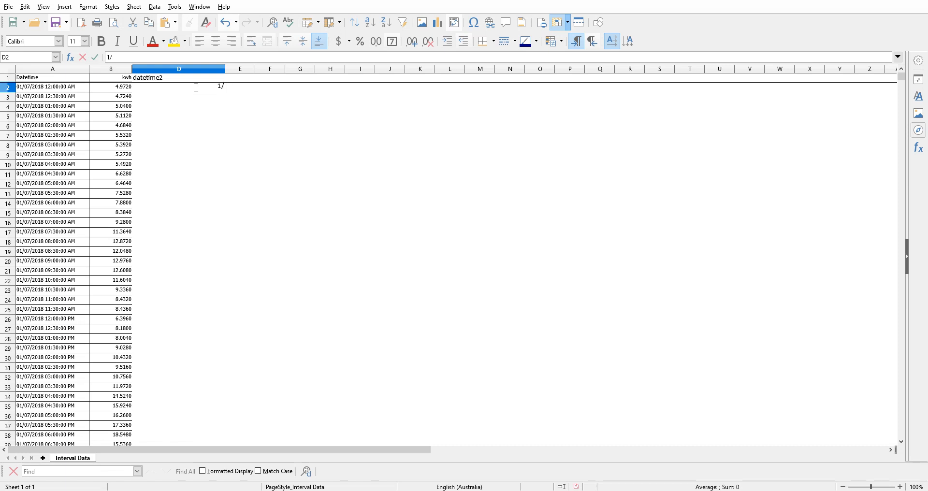
{"action": "type", "text": "7/18 00:00"}
{"action": "key", "text": "Return"}
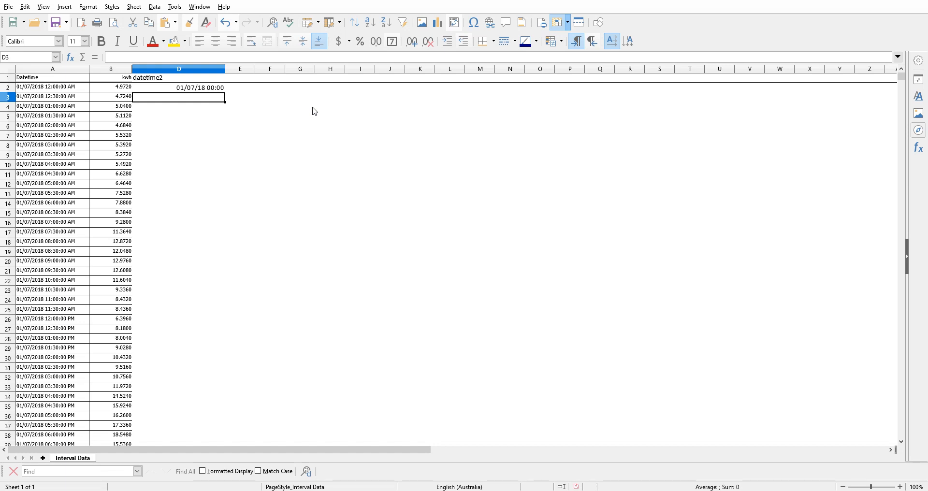
Compare the starting timestamp in D2 with the second record's original Datetime in A3 to establish the interval
{"action": "key", "text": "Up"}
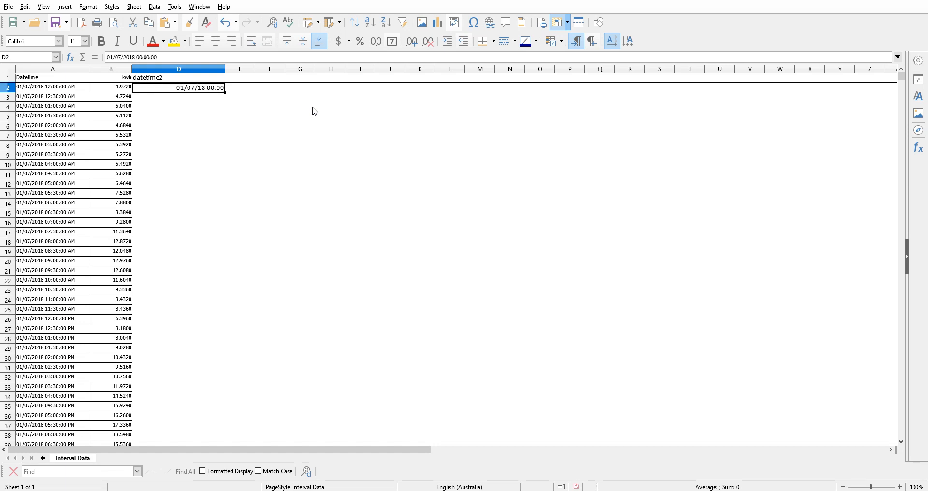
{"action": "key", "text": "Down"}
{"action": "key", "text": "Left"}
{"action": "key", "text": "Left"}
{"action": "key", "text": "Right"}
{"action": "key", "text": "Right"}
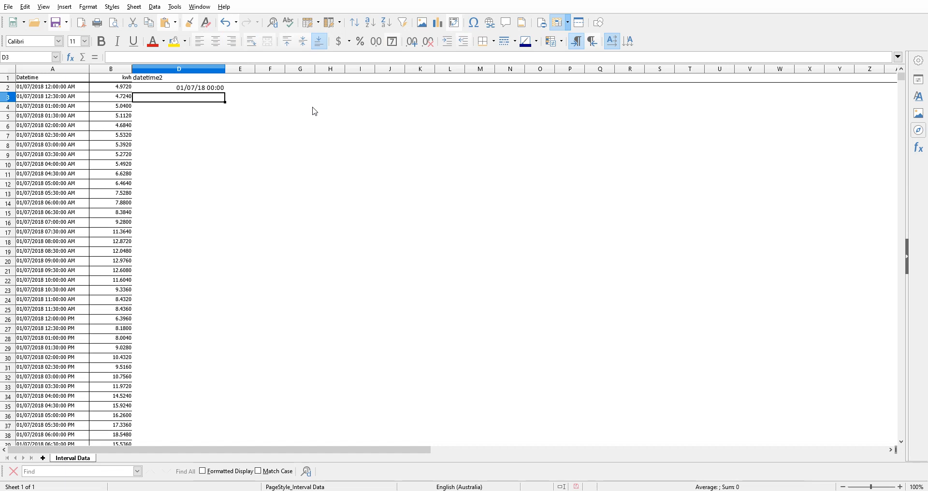
{"action": "key", "text": "Left"}
{"action": "key", "text": "Left"}
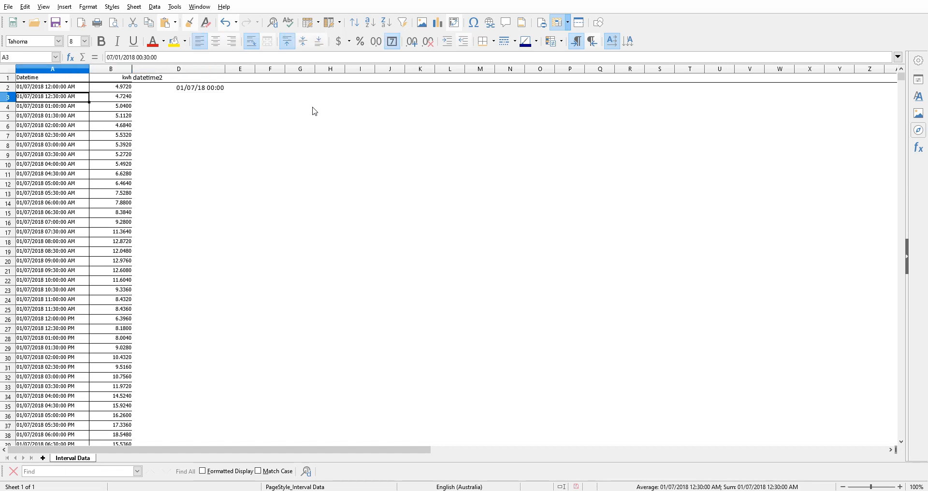
{"action": "key", "text": "Right"}
{"action": "key", "text": "Right"}
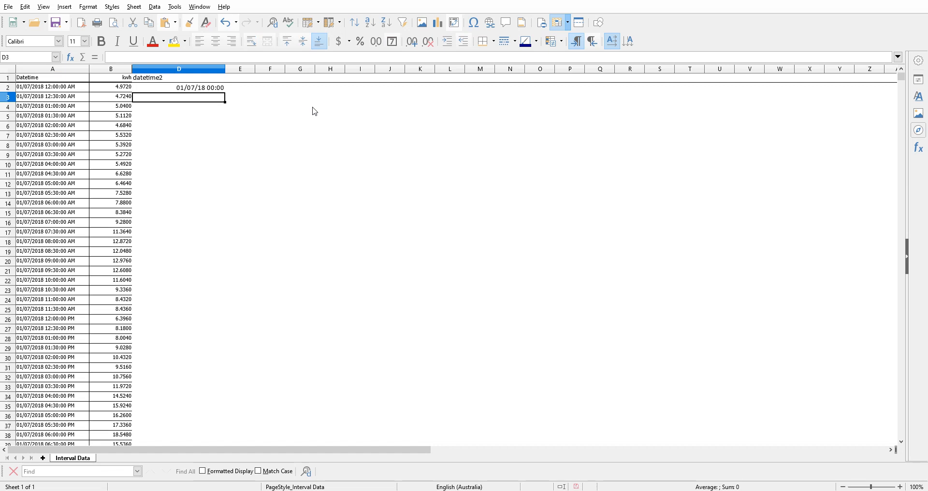
{"action": "key", "text": "Up"}
{"action": "key", "text": "Down"}
Enter the formula =D2+time(0,30,0) in D3 to add a half-hour interval to the timestamp above
{"action": "type", "text": "="}
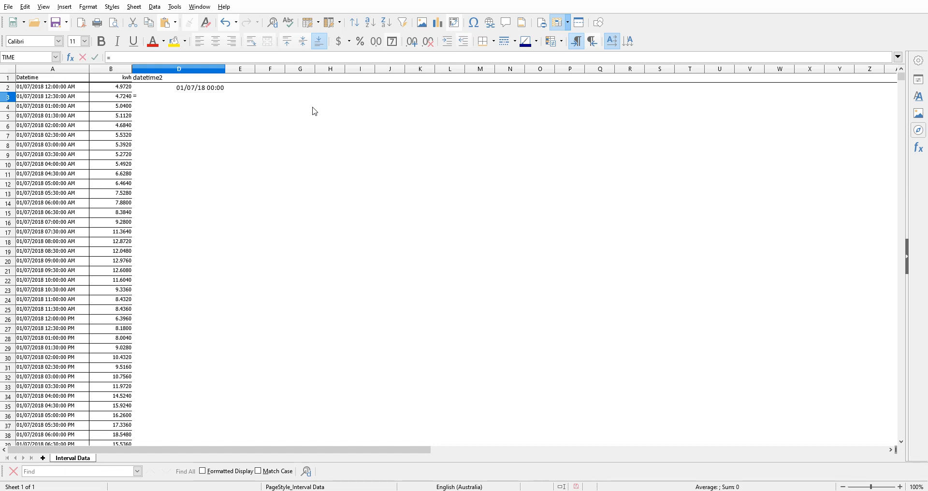
{"action": "key", "text": "Up"}
{"action": "type", "text": "+time"}
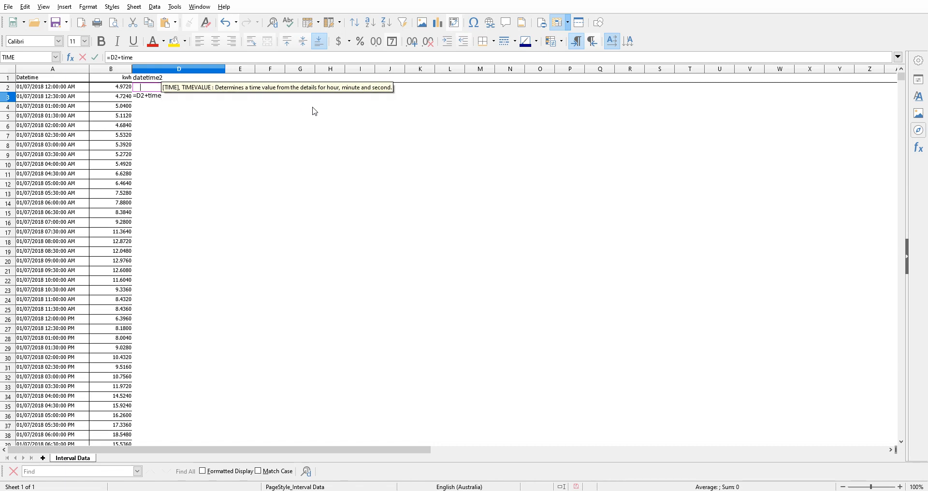
{"action": "type", "text": "("}
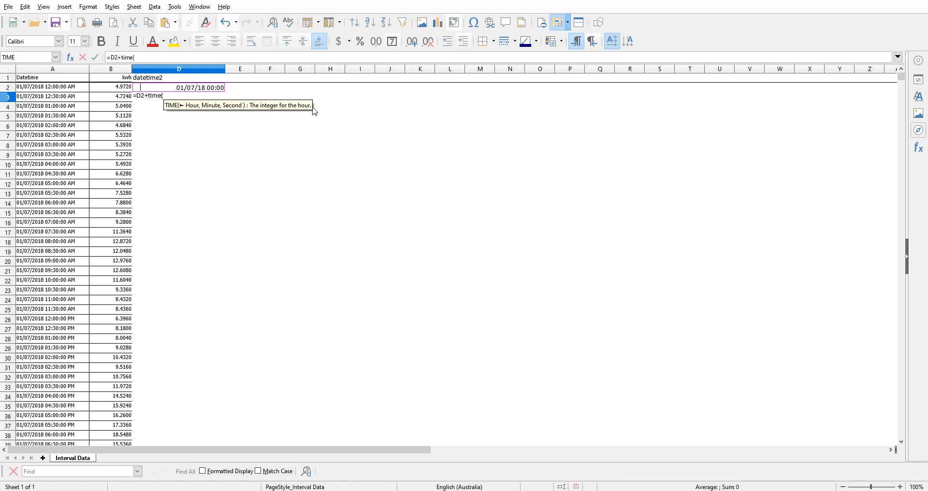
{"action": "type", "text": "0"}
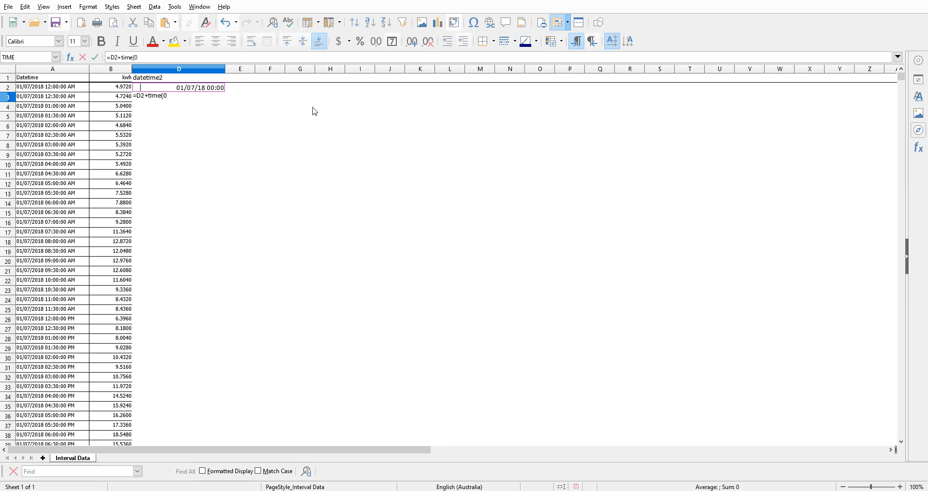
{"action": "type", "text": ","}
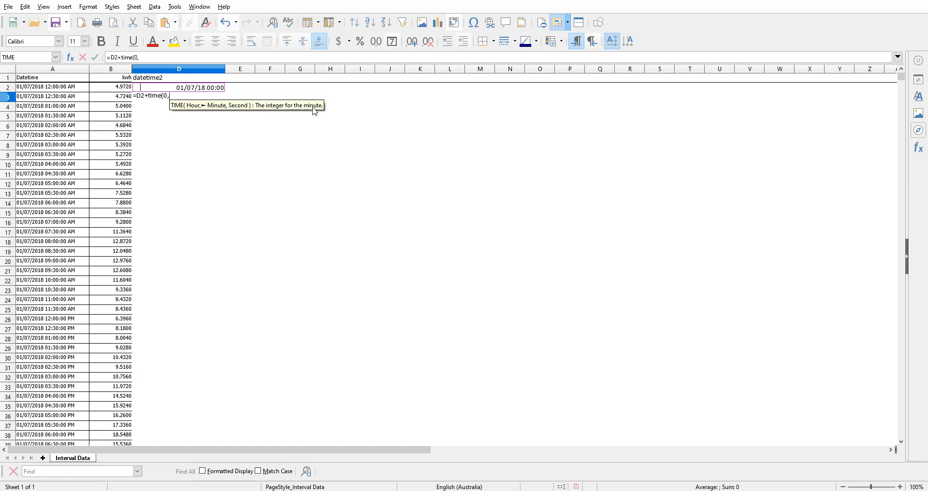
{"action": "type", "text": "30,"}
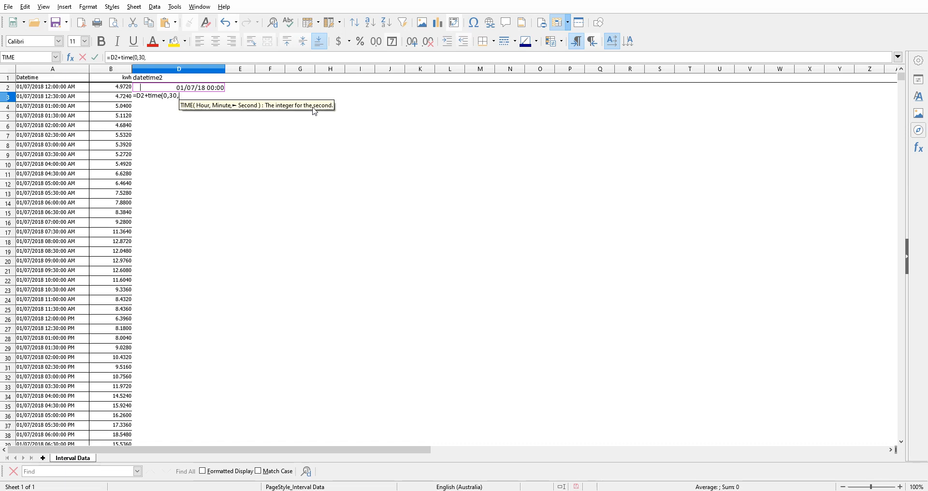
{"action": "type", "text": "0"}
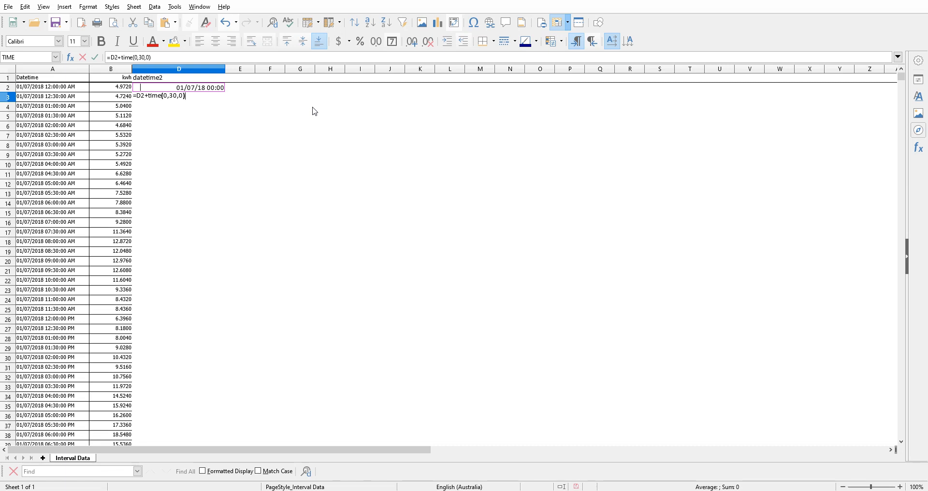
{"action": "type", "text": ")"}
{"action": "key", "text": "Return"}
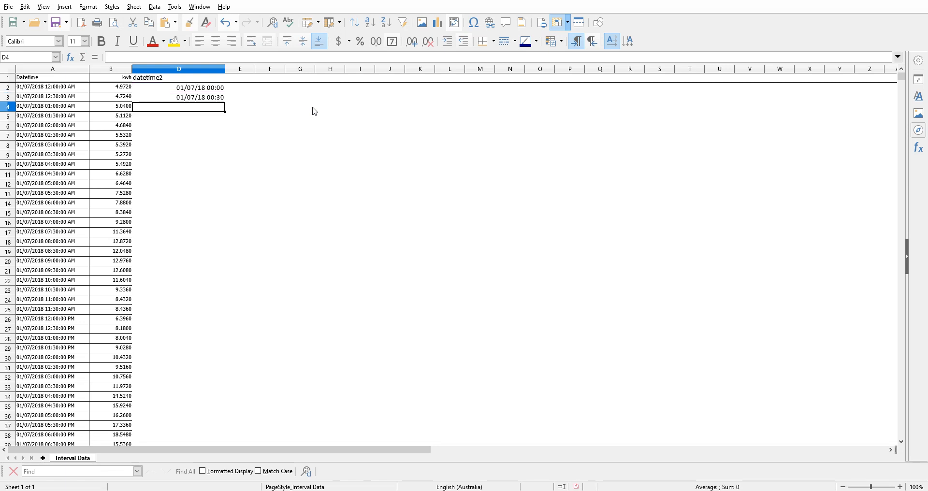
Check the half-hour increment formula and its result in D3
{"action": "key", "text": "Up"}
{"action": "key", "text": "Down"}
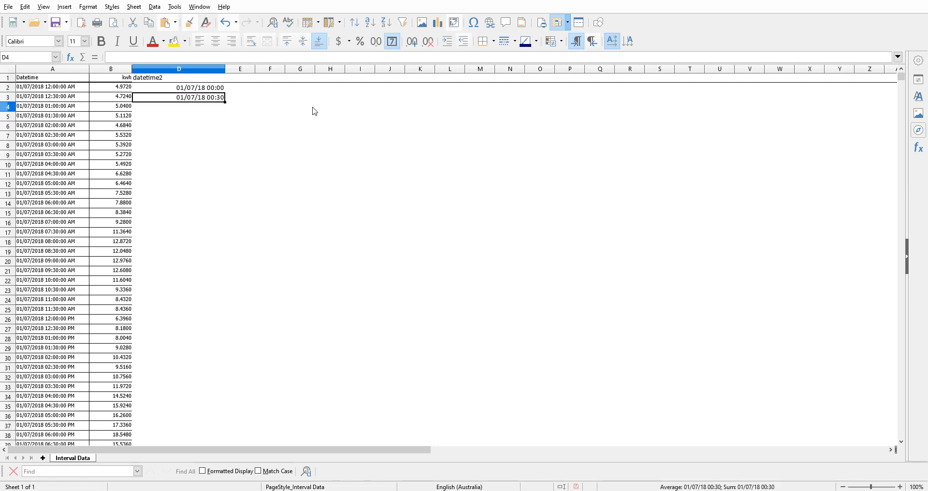
{"action": "key", "text": "Up"}
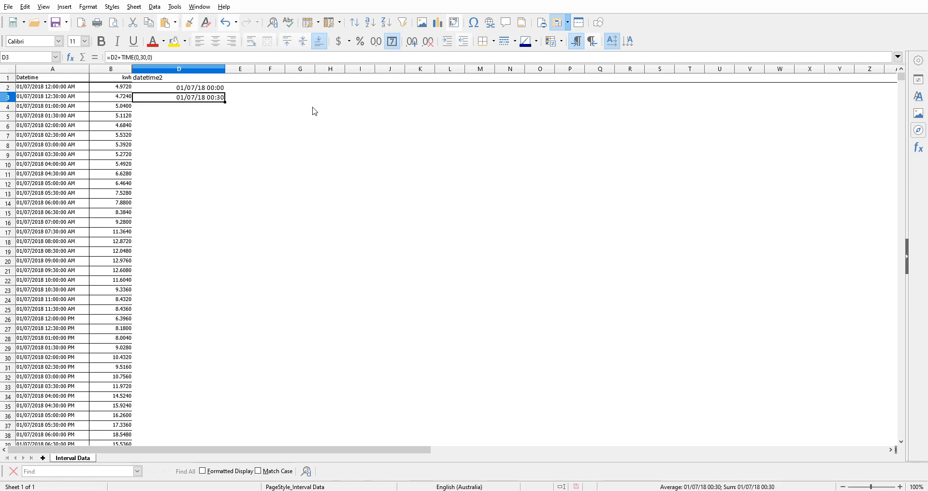
{"action": "key", "text": "Down"}
{"action": "key", "text": "Up"}
{"action": "key", "text": "Down"}
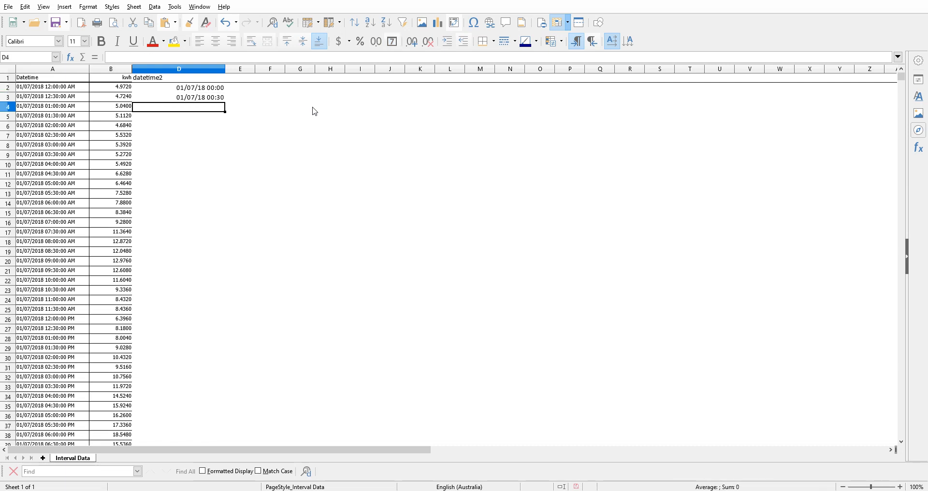
Copy the half-hour increment formula from D3 down the datetime2 column through D17469, the last data row
{"action": "key", "text": "Up"}
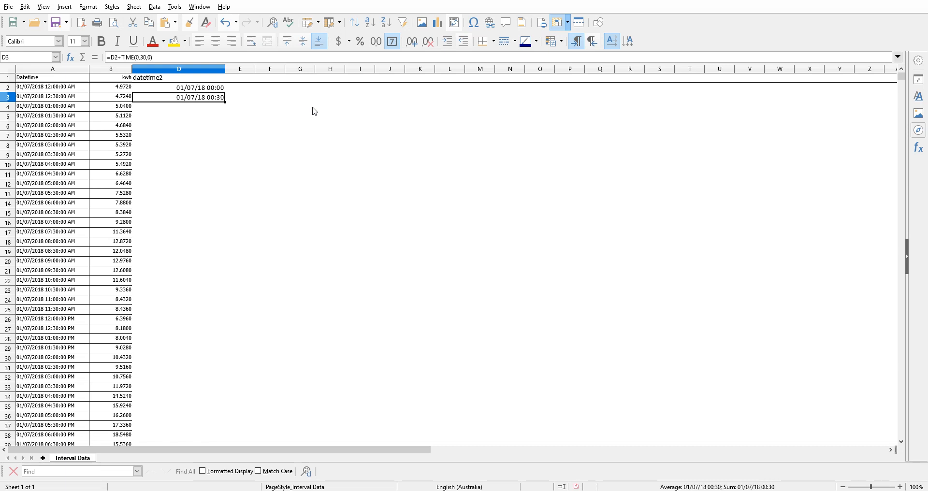
{"action": "right_click", "coordinate": [188, 99]}
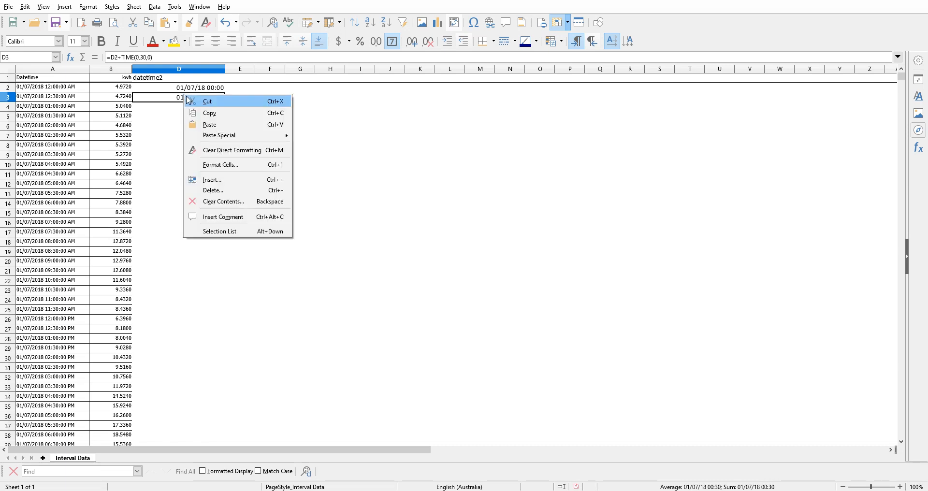
{"action": "left_click", "coordinate": [202, 116]}
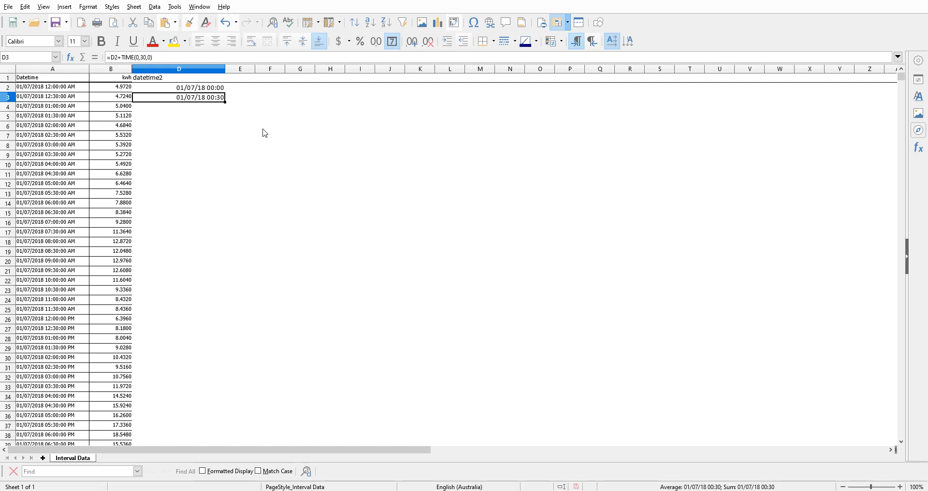
{"action": "key", "text": "ctrl+c"}
{"action": "left_click", "coordinate": [127, 100]}
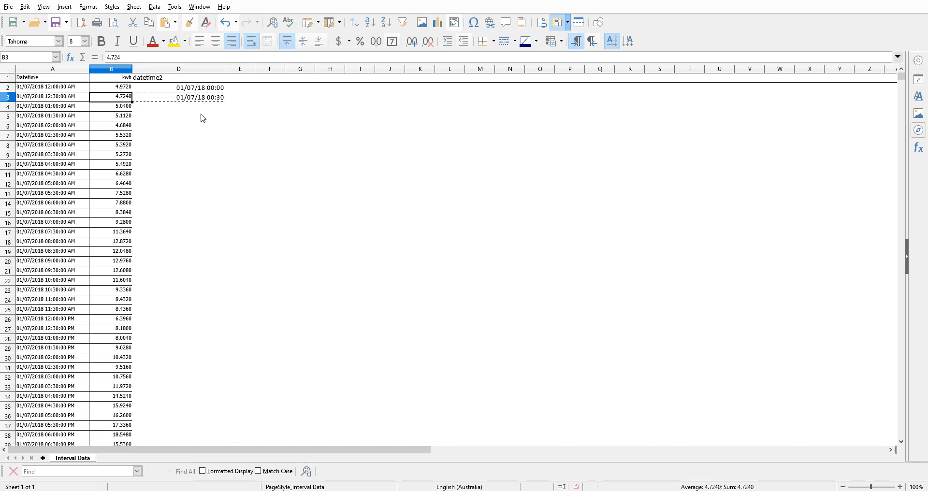
{"action": "left_click", "coordinate": [189, 117], "text": "shift"}
{"action": "left_click", "coordinate": [92, 107]}
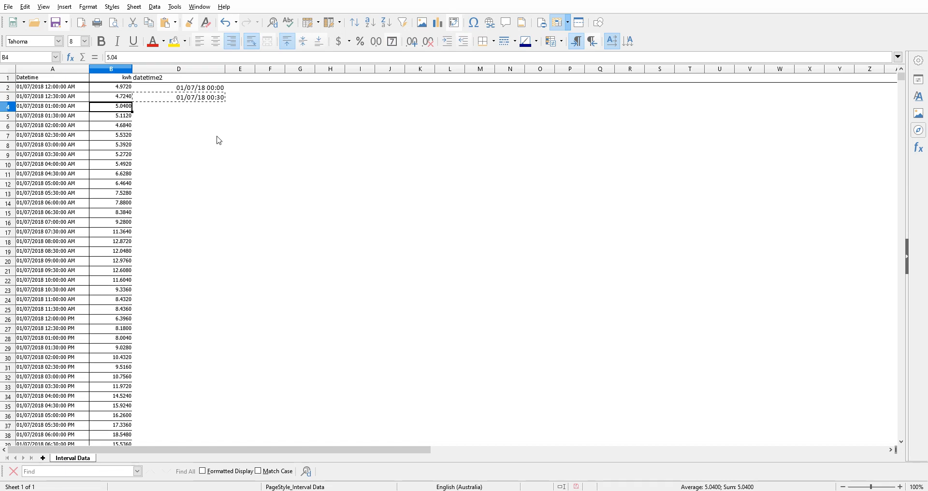
{"action": "key", "text": "ctrl+Down"}
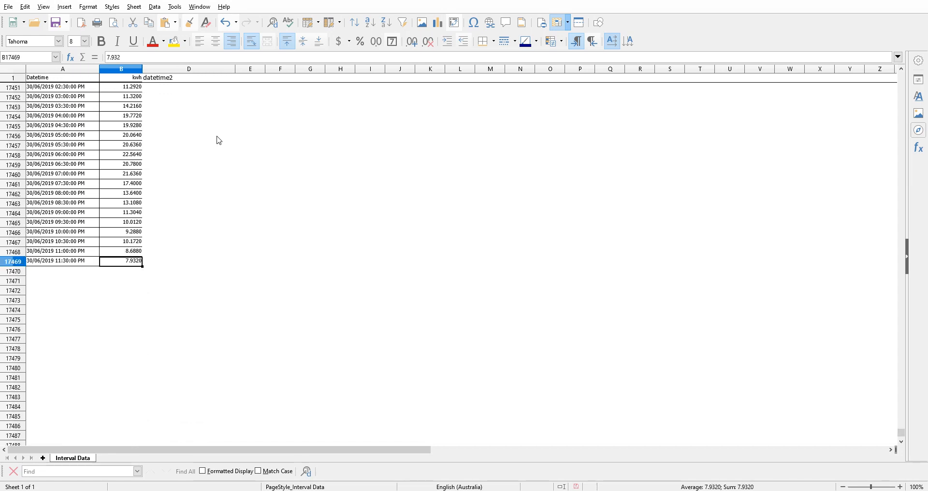
{"action": "key", "text": "Right"}
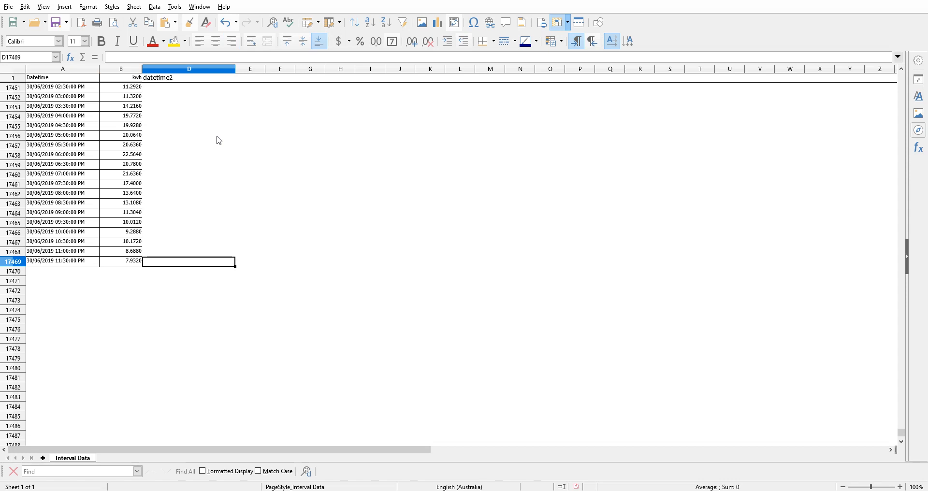
{"action": "key", "text": "ctrl+shift+Up"}
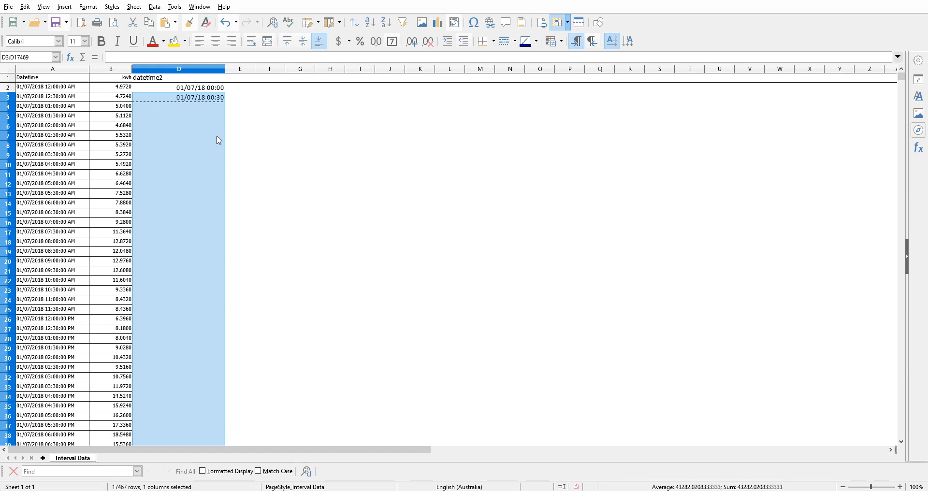
{"action": "key", "text": "ctrl+v"}
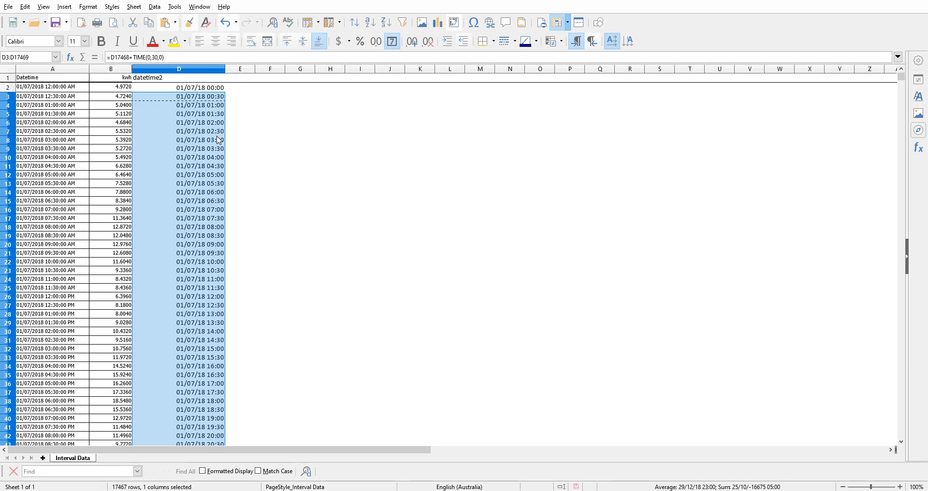
Compare the final generated timestamp in D17469 with the original Datetime in A17469
{"action": "key", "text": "Down"}
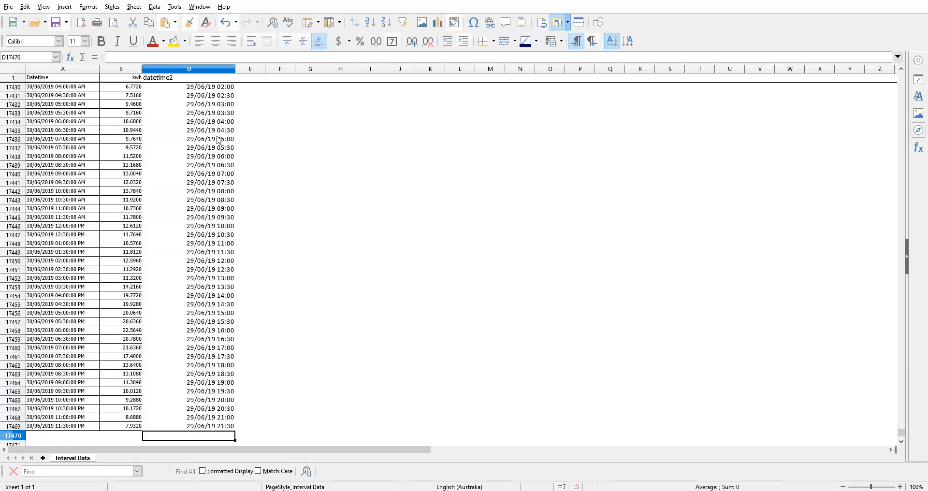
{"action": "key", "text": "Down"}
{"action": "key", "text": "Up"}
{"action": "key", "text": "Up"}
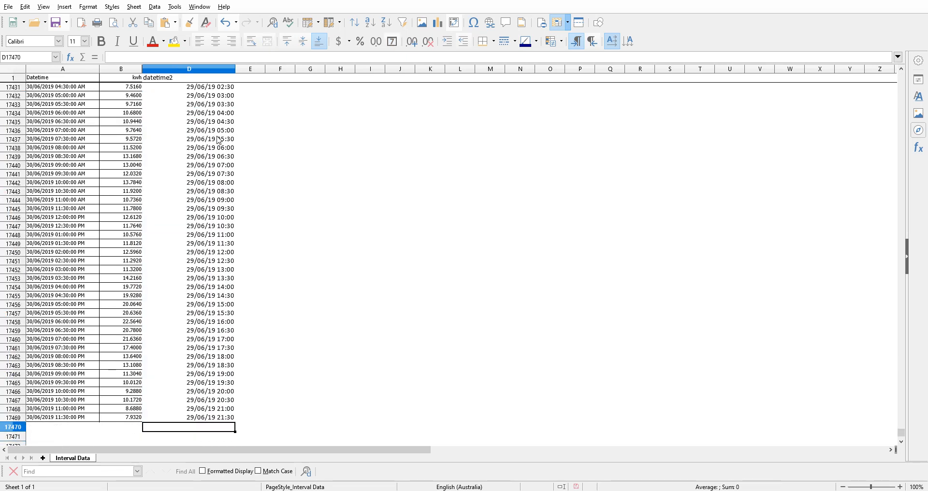
{"action": "key", "text": "Left"}
{"action": "key", "text": "Left"}
{"action": "key", "text": "Right"}
{"action": "key", "text": "Right"}
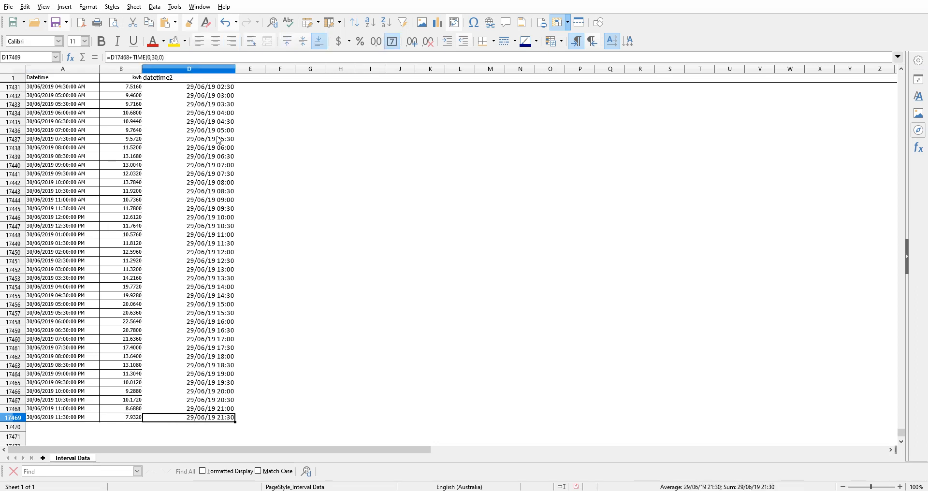
{"action": "key", "text": "Left"}
{"action": "key", "text": "Left"}
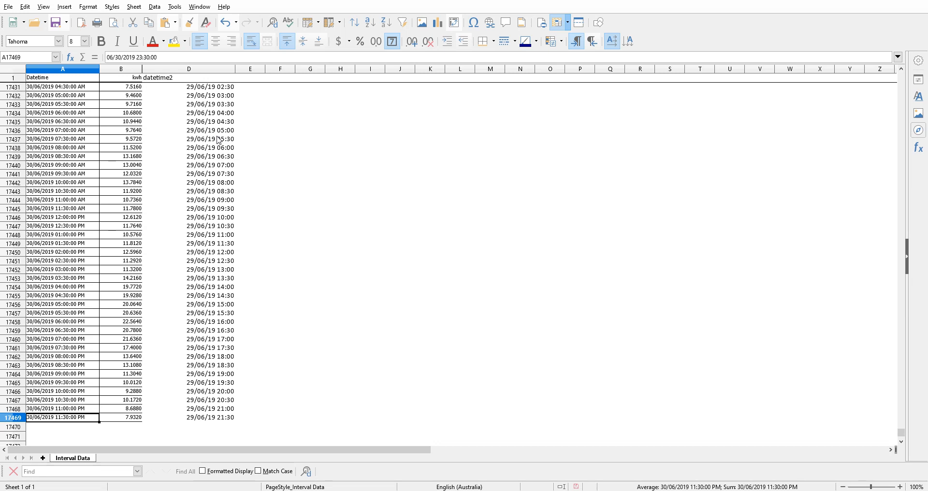
{"action": "key", "text": "Right"}
{"action": "key", "text": "Right"}
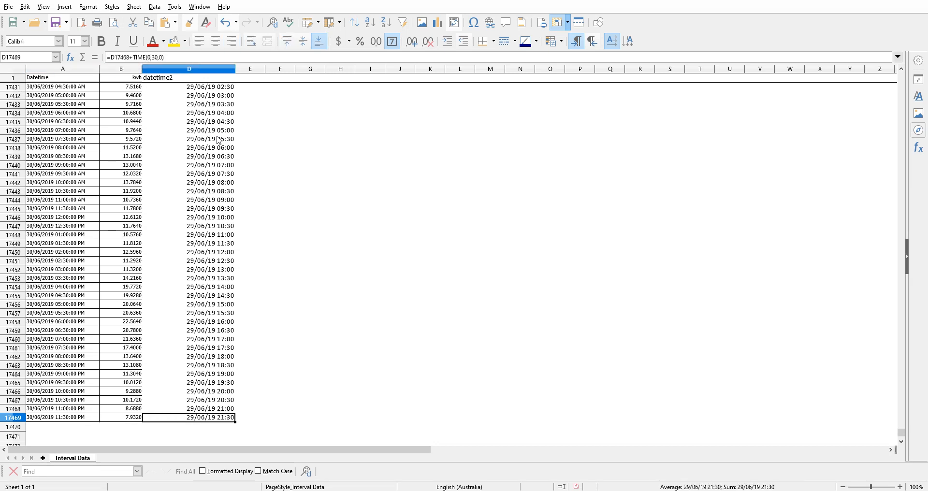
{"action": "key", "text": "Left"}
{"action": "key", "text": "Right"}
Compare the original and generated timestamps around rows 8841 and 3890 to narrow down where the columns diverge
{"action": "left_click_drag", "start_coordinate": [902, 435], "coordinate": [903, 260]}
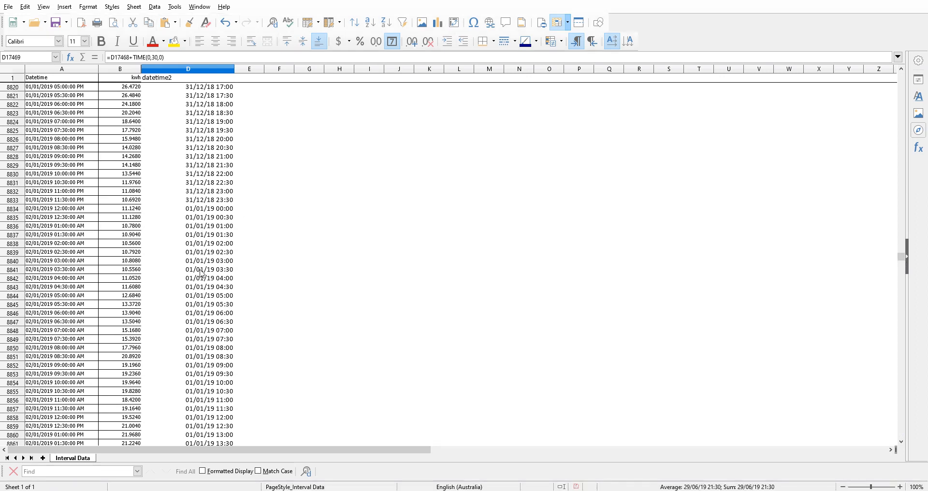
{"action": "left_click", "coordinate": [84, 270]}
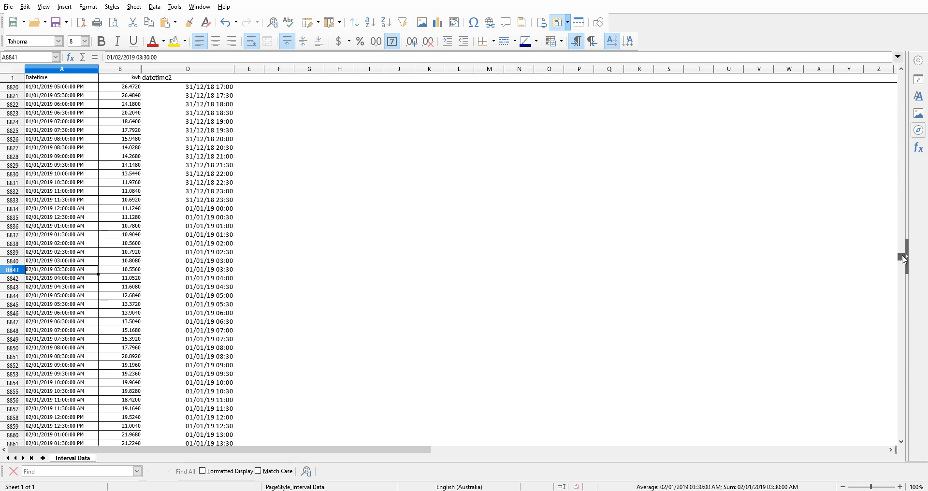
{"action": "left_click_drag", "start_coordinate": [903, 260], "coordinate": [904, 156]}
{"action": "left_click", "coordinate": [192, 192]}
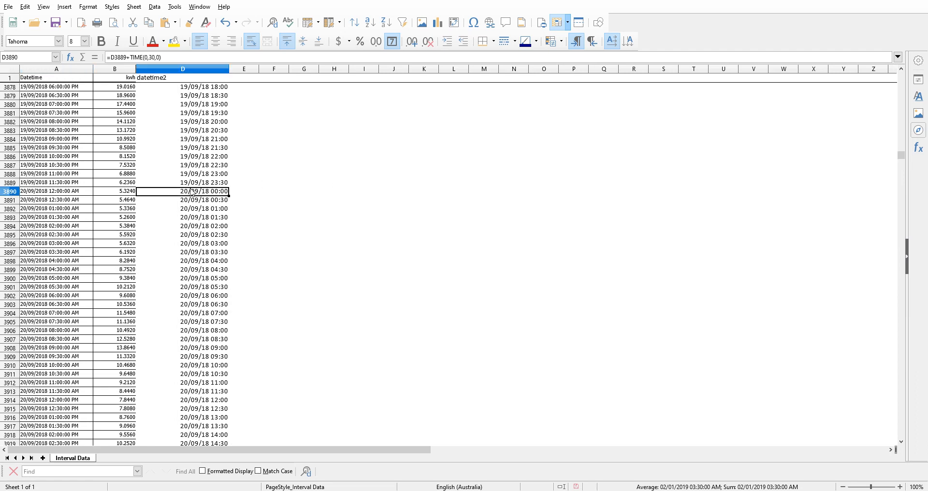
{"action": "left_click", "coordinate": [58, 194]}
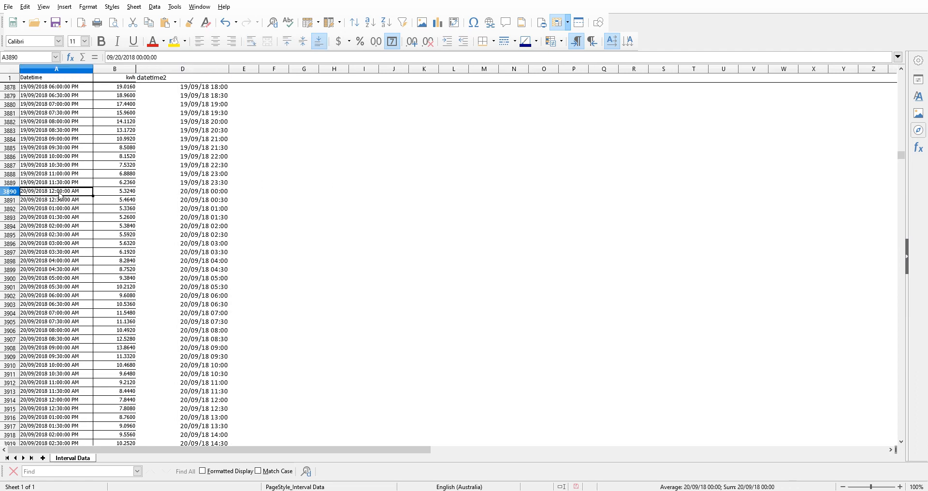
{"action": "left_click", "coordinate": [184, 193]}
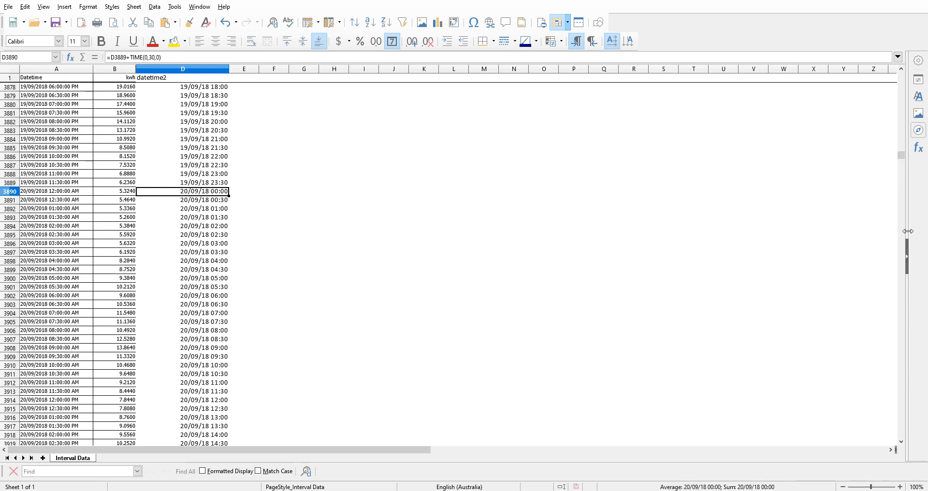
Spot-check both timestamp columns in early November, late November and mid-December 2018 for a mismatch
{"action": "left_click_drag", "start_coordinate": [901, 155], "coordinate": [903, 205]}
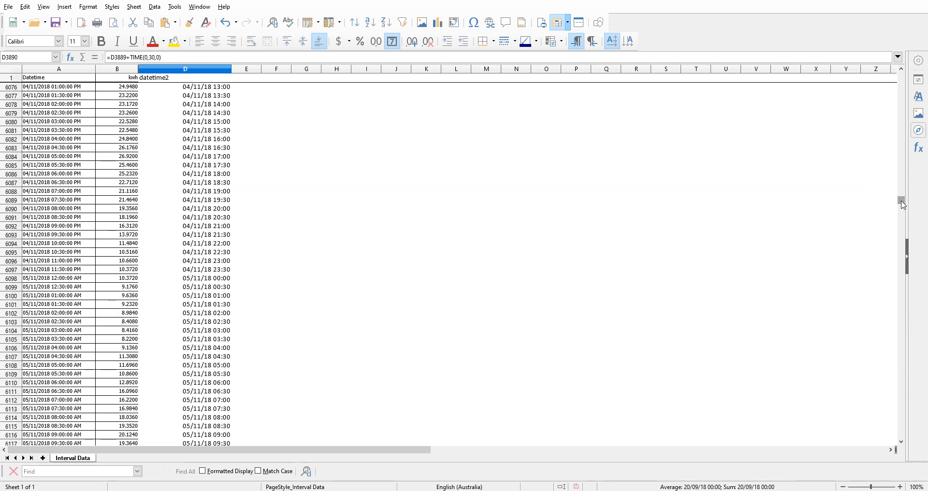
{"action": "left_click", "coordinate": [217, 244]}
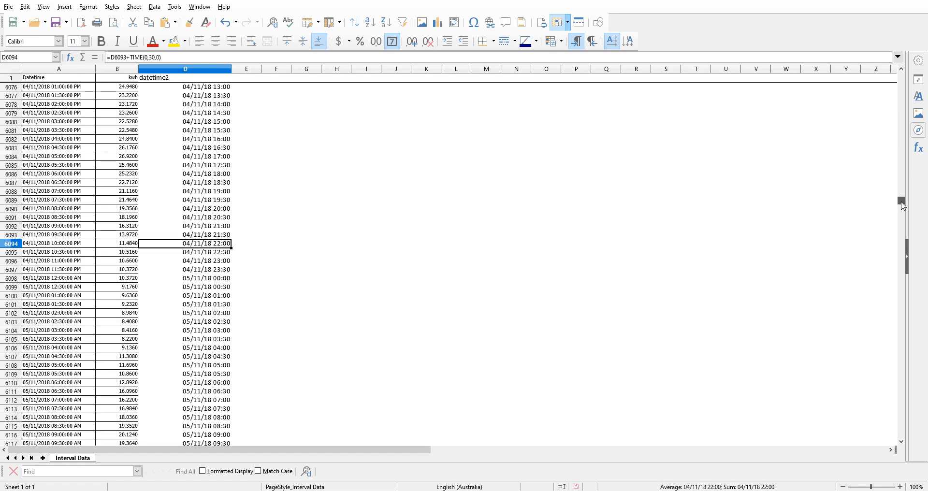
{"action": "left_click_drag", "start_coordinate": [901, 202], "coordinate": [903, 232]}
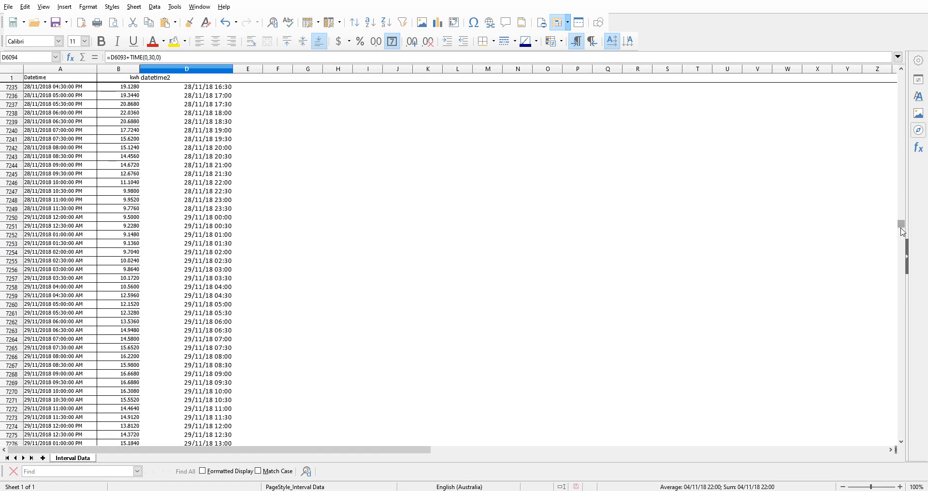
{"action": "left_click", "coordinate": [217, 227]}
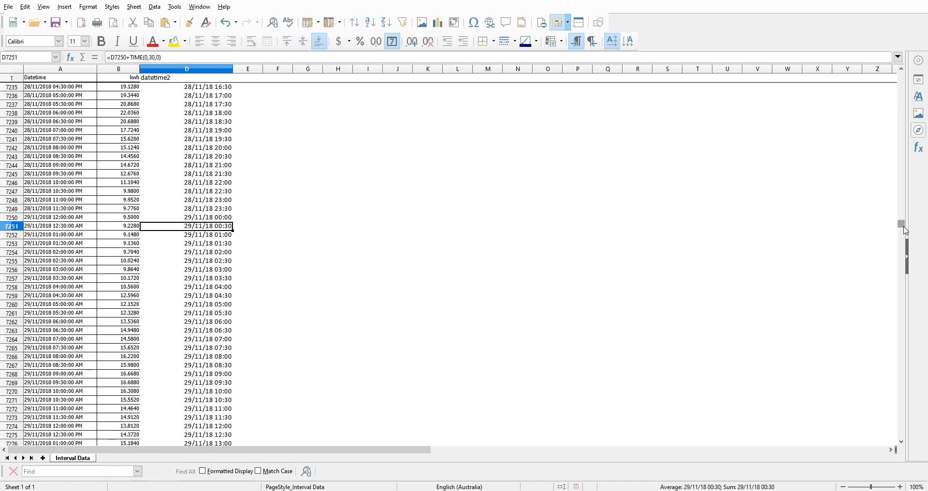
{"action": "left_click_drag", "start_coordinate": [902, 224], "coordinate": [901, 254]}
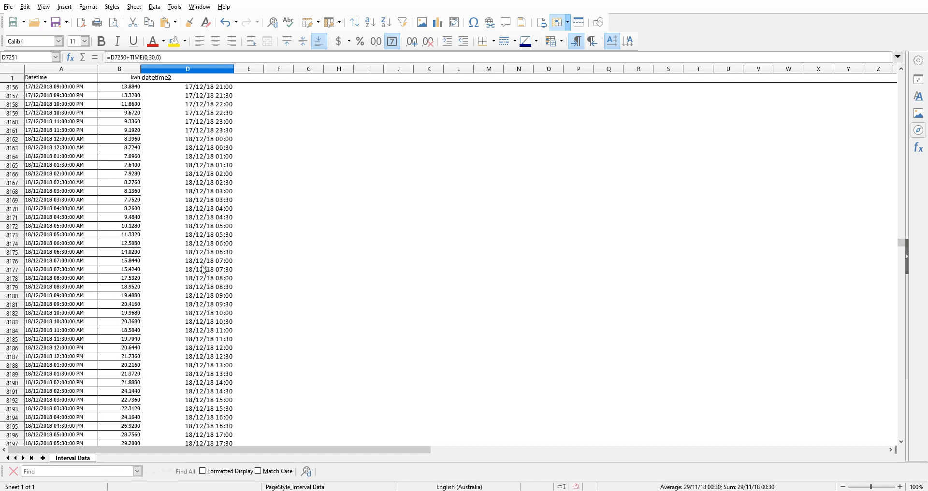
{"action": "left_click", "coordinate": [204, 271]}
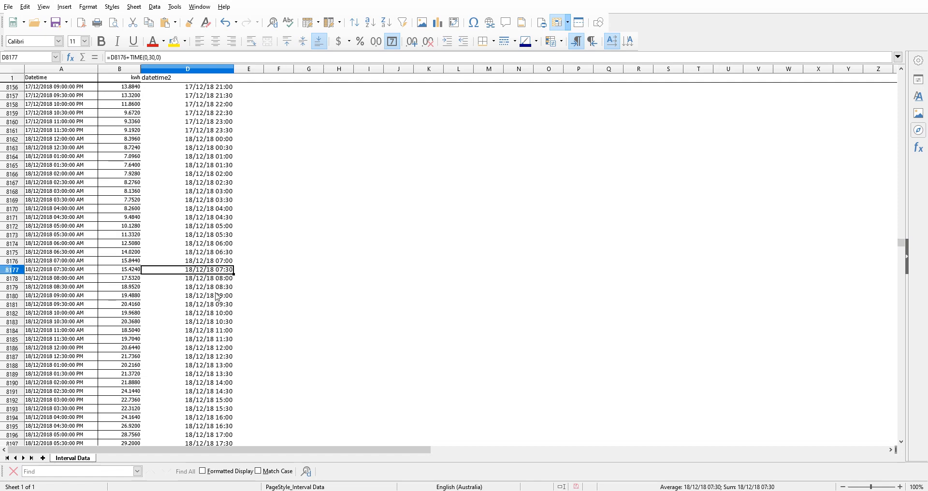
Examine the rows from 18 to 28 December 2018 for the point where the two timestamp columns stop matching
{"action": "key", "text": "Page_Down"}
{"action": "key", "text": "Page_Down"}
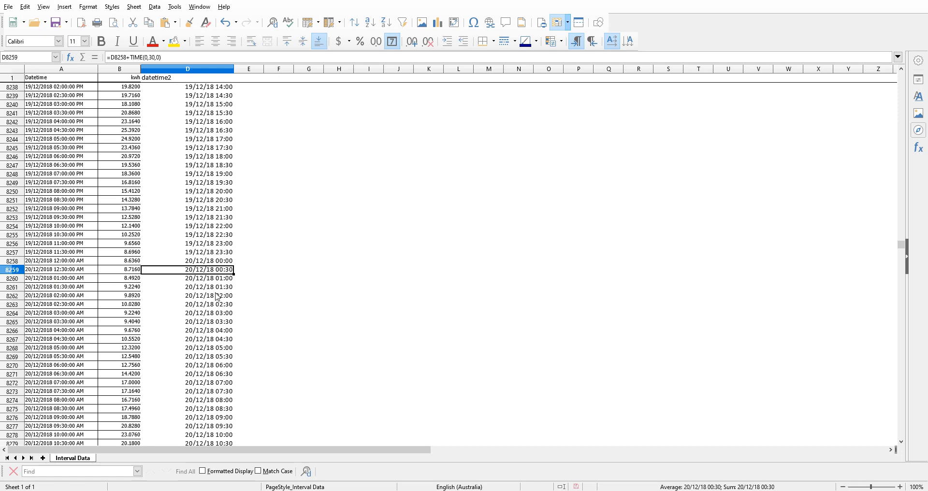
{"action": "key", "text": "Page_Down"}
{"action": "key", "text": "Page_Down"}
{"action": "key", "text": "Page_Down"}
{"action": "key", "text": "Page_Down"}
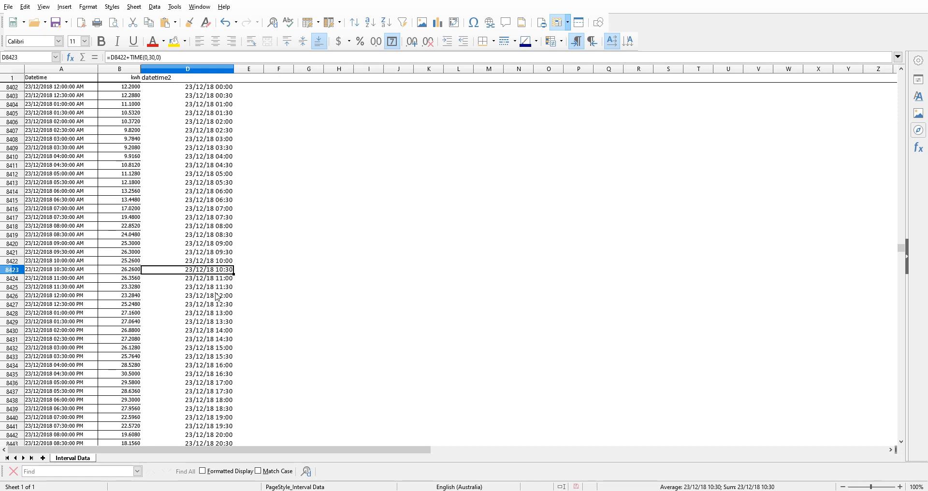
{"action": "key", "text": "Page_Down"}
{"action": "key", "text": "Page_Down"}
{"action": "key", "text": "Page_Down"}
{"action": "key", "text": "Page_Down"}
{"action": "key", "text": "Page_Down"}
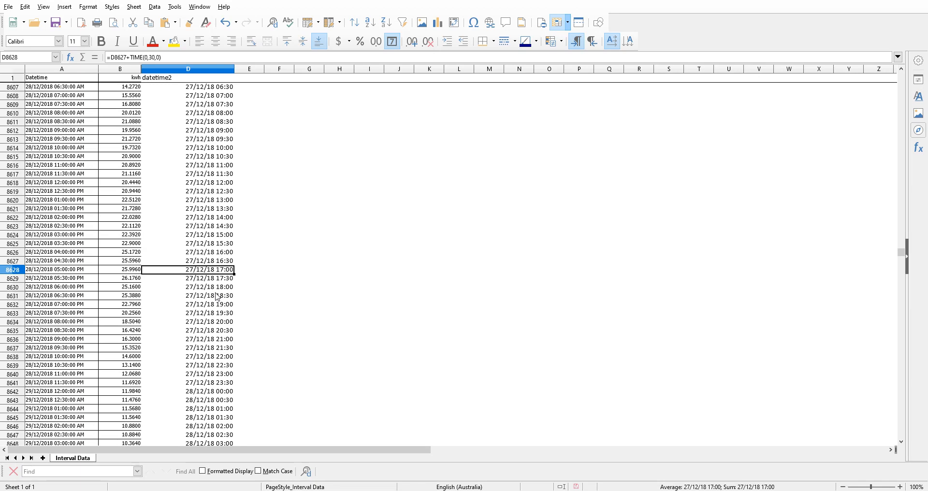
{"action": "key", "text": "Page_Up"}
{"action": "key", "text": "Page_Up"}
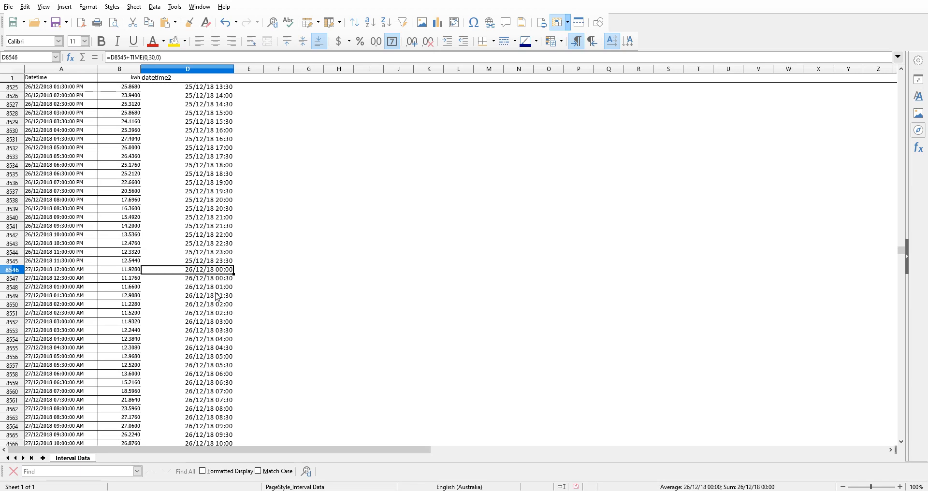
{"action": "key", "text": "Page_Up"}
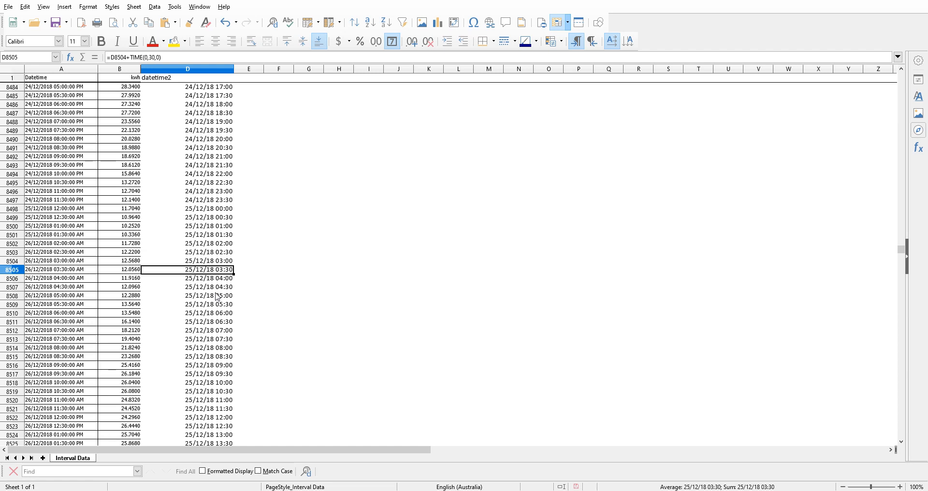
Compare the original and generated timestamps row by row from row 8497 to row 8501
{"action": "left_click", "coordinate": [153, 201]}
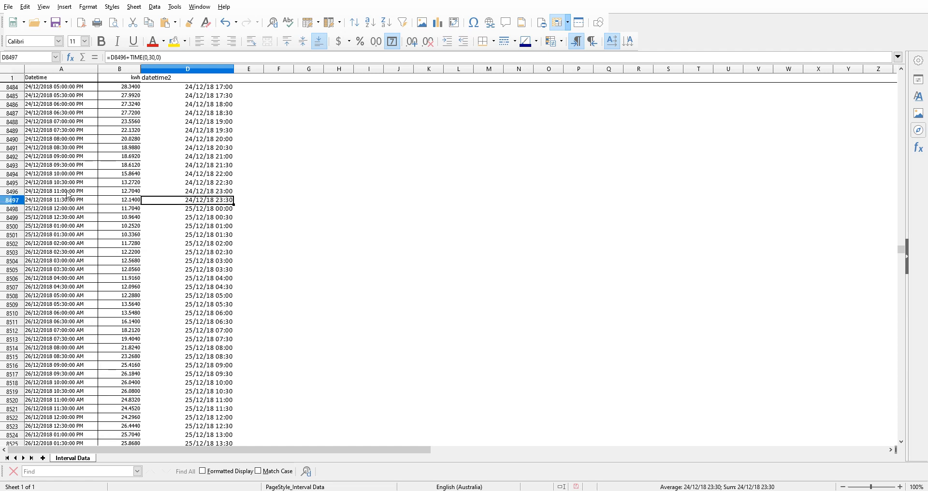
{"action": "left_click", "coordinate": [85, 209]}
{"action": "left_click", "coordinate": [200, 210]}
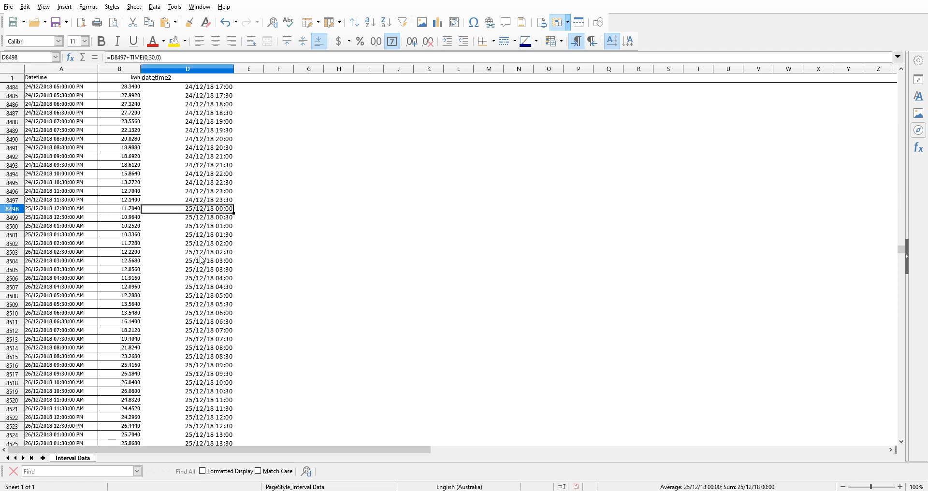
{"action": "left_click", "coordinate": [42, 236]}
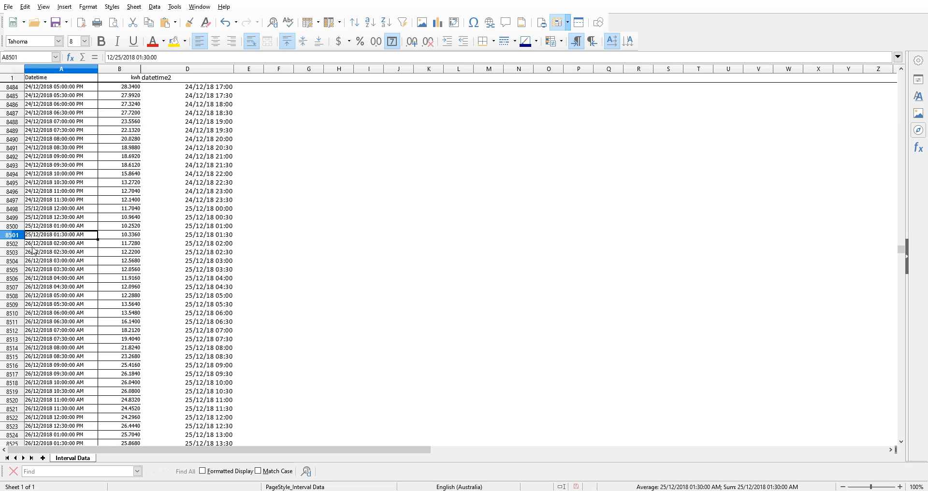
Move the Datetime and kwh data from A8502:B17469 down so that the block starts at A8550, beside 26/12/18 02:00 in datetime2
{"action": "left_click", "coordinate": [72, 245]}
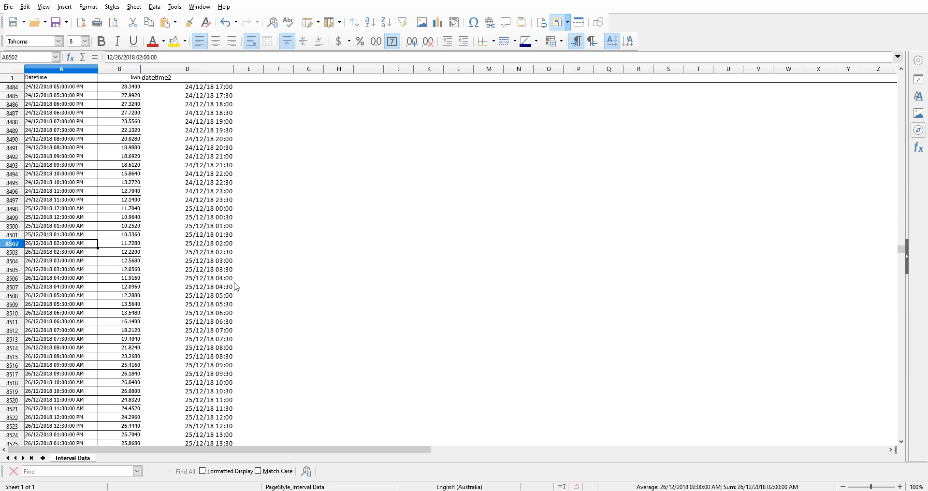
{"action": "key", "text": "ctrl+shift+Down"}
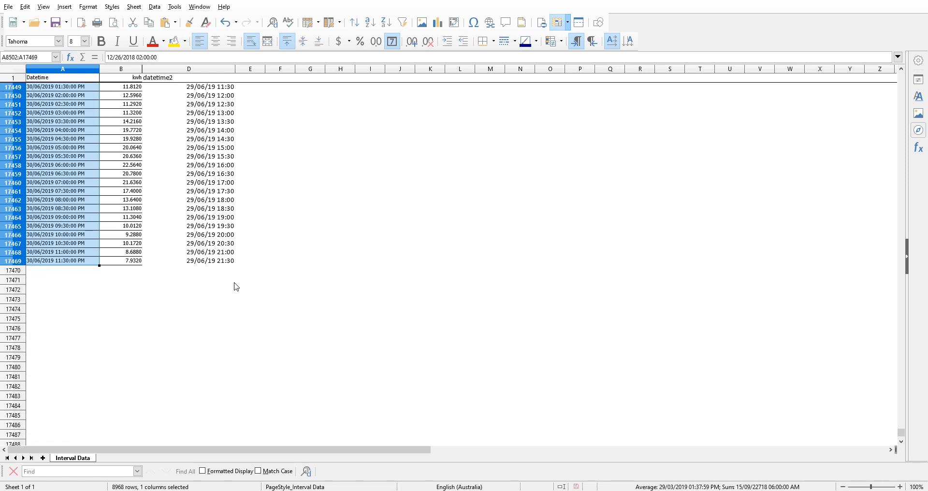
{"action": "key", "text": "shift+Right"}
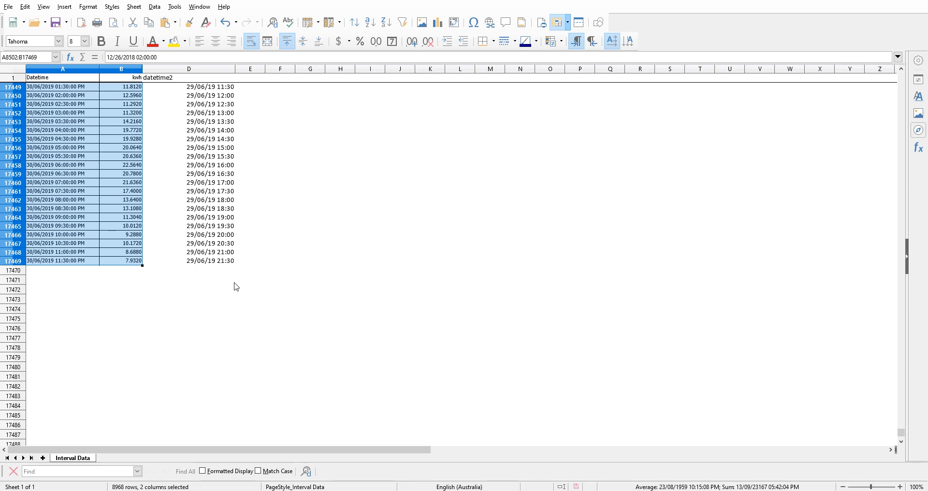
{"action": "key", "text": "ctrl+x"}
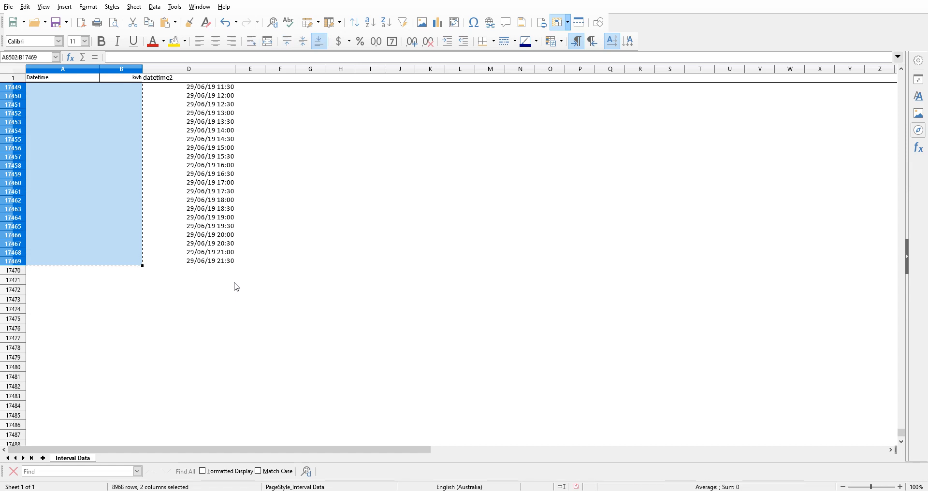
{"action": "key", "text": "Up"}
{"action": "key", "text": "Up"}
{"action": "key", "text": "Down"}
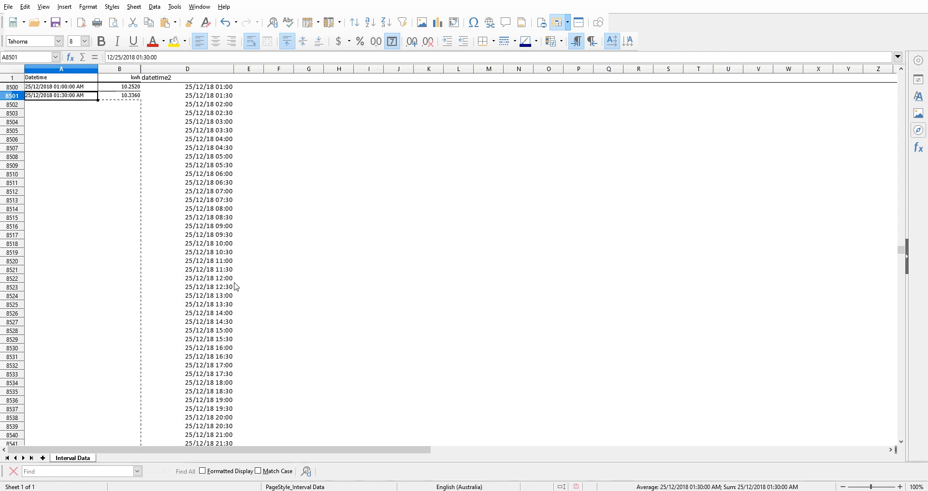
{"action": "key", "text": "Down"}
{"action": "key", "text": "Down"}
{"action": "key", "text": "Down"}
{"action": "key", "text": "Down"}
{"action": "key", "text": "Down"}
{"action": "key", "text": "Down"}
{"action": "key", "text": "Down"}
{"action": "key", "text": "Down"}
{"action": "key", "text": "Down"}
{"action": "key", "text": "Down"}
{"action": "key", "text": "Down"}
{"action": "key", "text": "Down"}
{"action": "key", "text": "Down"}
{"action": "key", "text": "Down"}
{"action": "key", "text": "Down"}
{"action": "key", "text": "Down"}
{"action": "key", "text": "Down"}
{"action": "key", "text": "Down"}
{"action": "key", "text": "Down"}
{"action": "key", "text": "Down"}
{"action": "key", "text": "Down"}
{"action": "key", "text": "Down"}
{"action": "key", "text": "Down"}
{"action": "key", "text": "Down"}
{"action": "key", "text": "Down"}
{"action": "key", "text": "Down"}
{"action": "key", "text": "Down"}
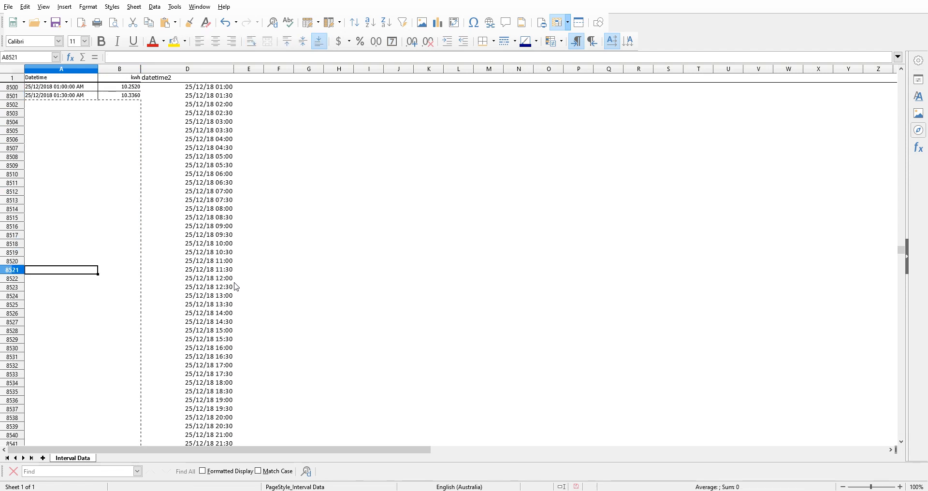
{"action": "key", "text": "Down"}
{"action": "key", "text": "Down"}
{"action": "key", "text": "Down"}
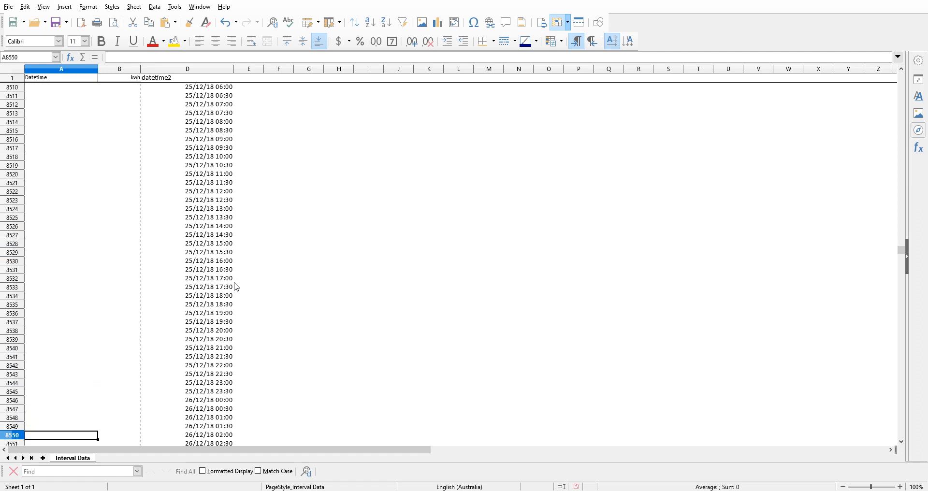
{"action": "key", "text": "Right"}
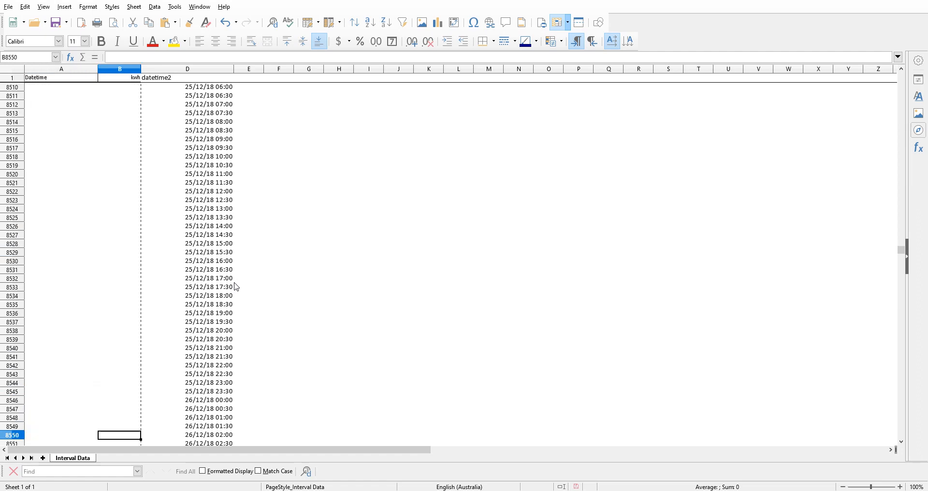
{"action": "key", "text": "shift+Right"}
{"action": "key", "text": "shift+Left"}
{"action": "key", "text": "Left"}
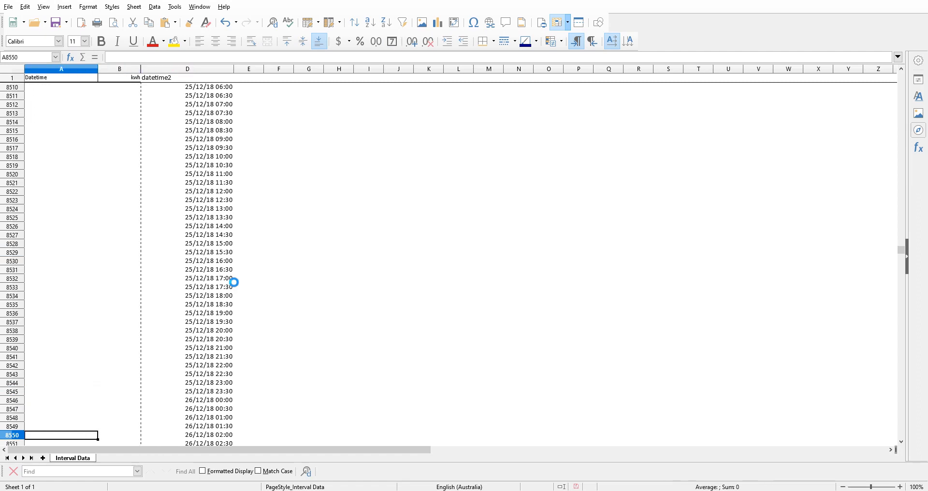
{"action": "key", "text": "shift+Right"}
{"action": "key", "text": "ctrl+shift+Down"}
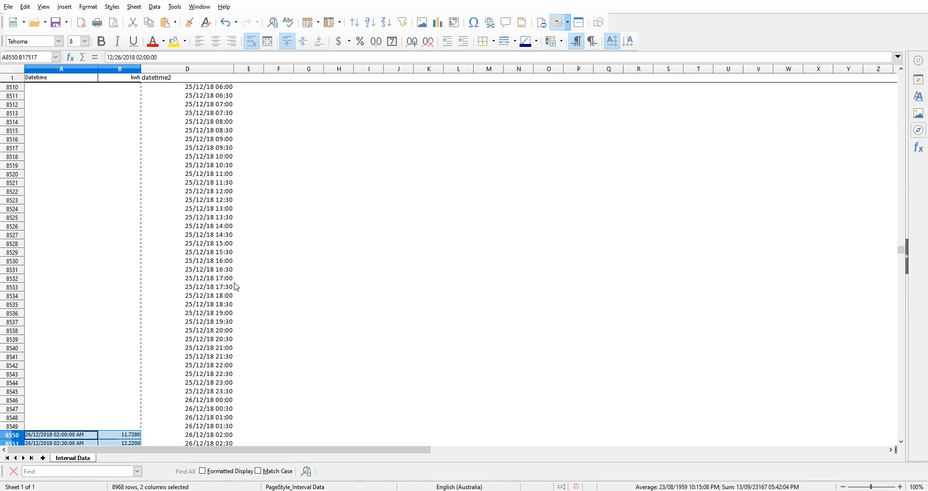
Check the moved rows from row 8550 onward against the datetime2 timestamps
{"action": "key", "text": "Right"}
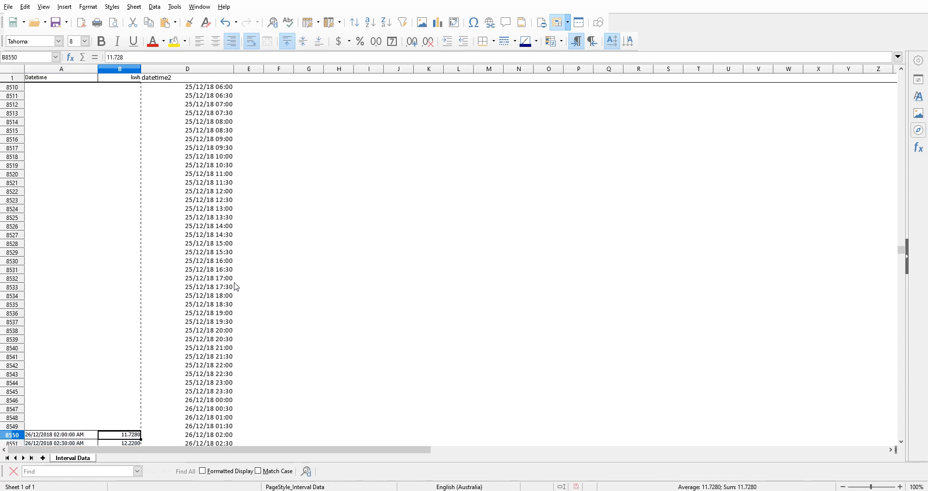
{"action": "key", "text": "Up"}
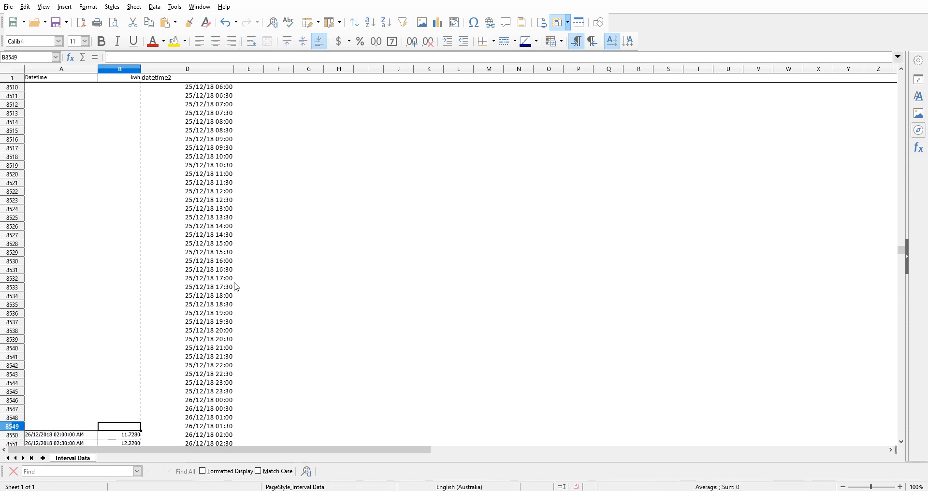
{"action": "key", "text": "Down"}
{"action": "key", "text": "Up"}
{"action": "key", "text": "Down"}
{"action": "key", "text": "Down"}
{"action": "key", "text": "Down"}
{"action": "key", "text": "Down"}
{"action": "key", "text": "Down"}
{"action": "key", "text": "Down"}
{"action": "key", "text": "Down"}
{"action": "key", "text": "Down"}
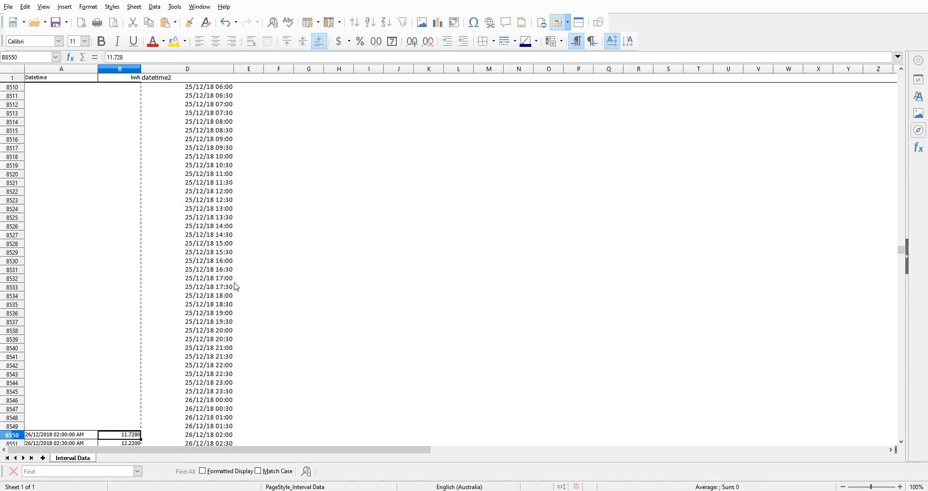
{"action": "key", "text": "Up"}
{"action": "key", "text": "Up"}
{"action": "key", "text": "Up"}
{"action": "key", "text": "Up"}
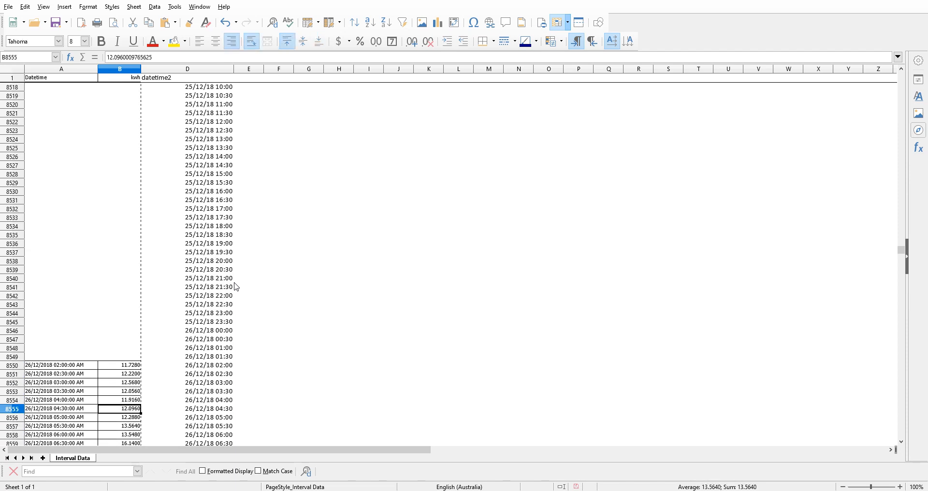
{"action": "key", "text": "Up"}
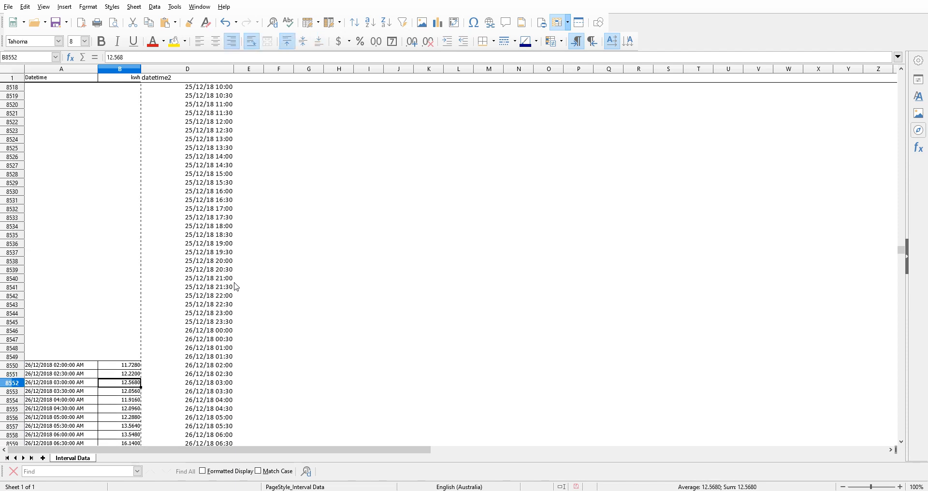
{"action": "key", "text": "Up"}
{"action": "key", "text": "Up"}
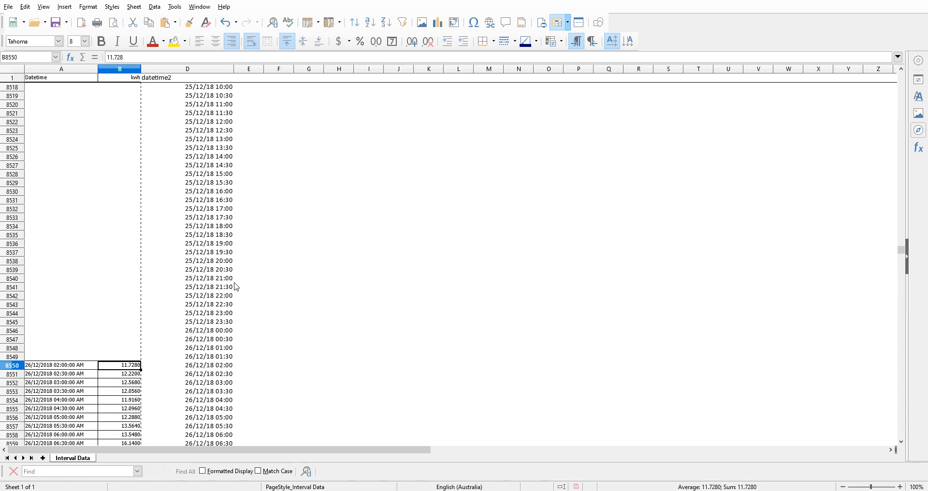
Copy the 48 half-hourly kwh values in B8550:B8597 into the empty gap starting at B8502
{"action": "key", "text": "shift+Down"}
{"action": "key", "text": "shift+Down"}
{"action": "key", "text": "shift+Down"}
{"action": "key", "text": "shift+Down"}
{"action": "key", "text": "shift+Down"}
{"action": "key", "text": "shift+Down"}
{"action": "key", "text": "shift+Down"}
{"action": "key", "text": "shift+Down"}
{"action": "key", "text": "shift+Down"}
{"action": "key", "text": "shift+Down"}
{"action": "key", "text": "shift+Down"}
{"action": "key", "text": "shift+Down"}
{"action": "key", "text": "shift+Down"}
{"action": "key", "text": "shift+Down"}
{"action": "key", "text": "shift+Down"}
{"action": "key", "text": "shift+Down"}
{"action": "key", "text": "shift+Down"}
{"action": "key", "text": "shift+Down"}
{"action": "key", "text": "shift+Down"}
{"action": "key", "text": "shift+Down"}
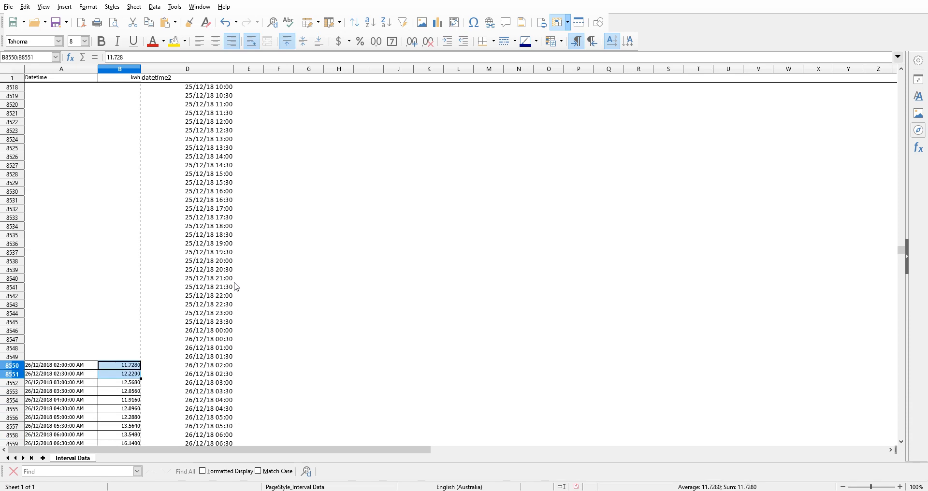
{"action": "key", "text": "shift+Down"}
{"action": "key", "text": "shift+Down"}
{"action": "key", "text": "shift+Down"}
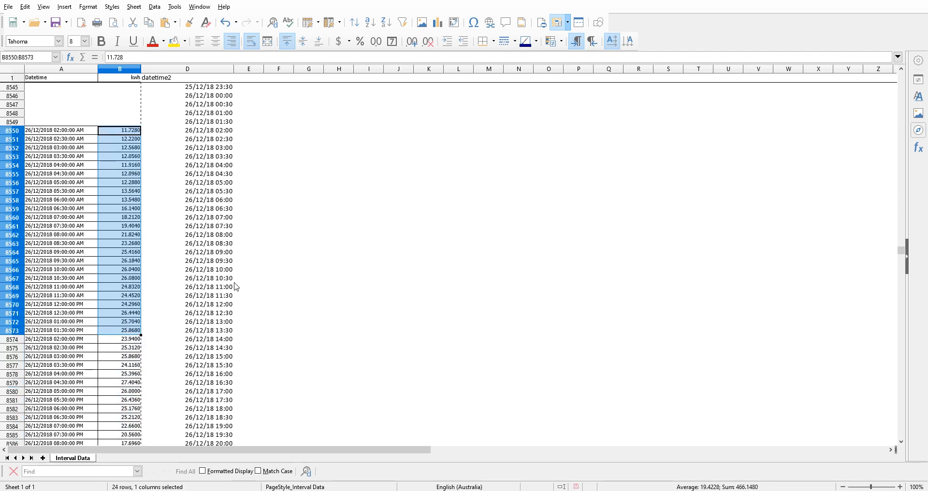
{"action": "key", "text": "shift+Down"}
{"action": "key", "text": "shift+Down"}
{"action": "key", "text": "shift+Down"}
{"action": "key", "text": "shift+Down"}
{"action": "key", "text": "shift+Down"}
{"action": "key", "text": "shift+Down"}
{"action": "key", "text": "shift+Down"}
{"action": "key", "text": "shift+Down"}
{"action": "key", "text": "shift+Down"}
{"action": "key", "text": "shift+Down"}
{"action": "key", "text": "shift+Down"}
{"action": "key", "text": "shift+Down"}
{"action": "key", "text": "shift+Down"}
{"action": "key", "text": "shift+Down"}
{"action": "key", "text": "shift+Down"}
{"action": "key", "text": "shift+Down"}
{"action": "key", "text": "shift+Down"}
{"action": "key", "text": "shift+Down"}
{"action": "key", "text": "shift+Down"}
{"action": "key", "text": "shift+Down"}
{"action": "key", "text": "shift+Up"}
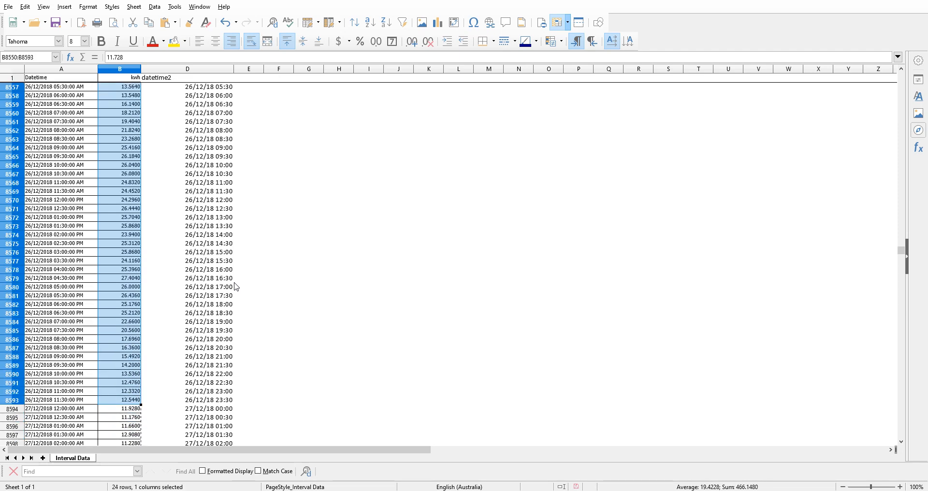
{"action": "key", "text": "shift+Down"}
{"action": "key", "text": "shift+Down"}
{"action": "key", "text": "shift+Down"}
{"action": "key", "text": "shift+Down"}
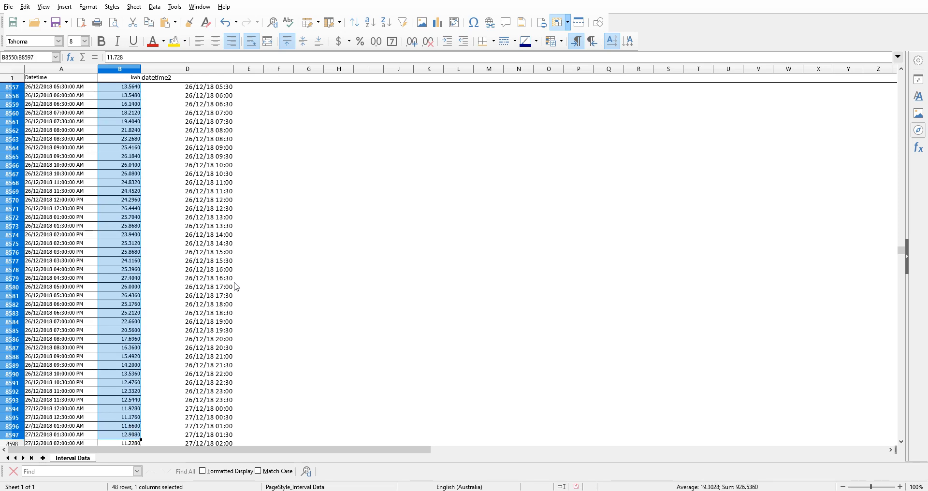
{"action": "key", "text": "ctrl+c"}
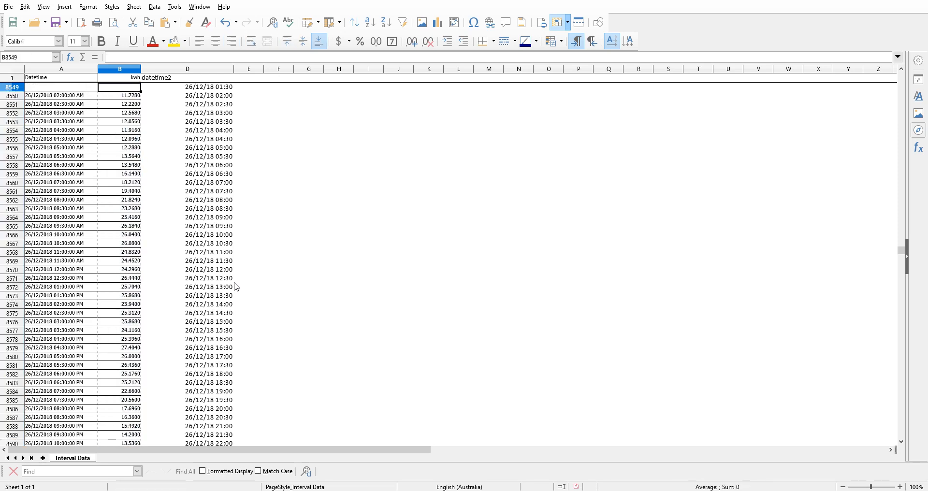
{"action": "key", "text": "ctrl+z"}
{"action": "key", "text": "Down"}
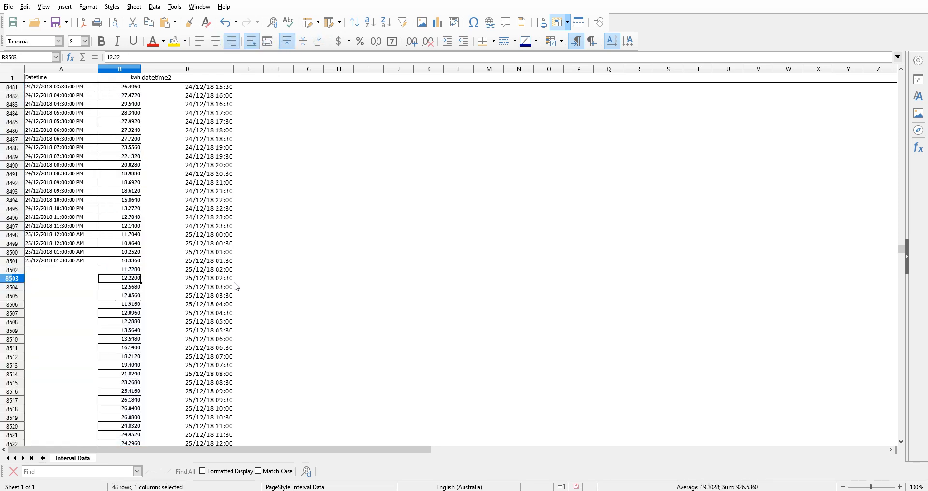
Inspect the end of the filled kwh gap at rows 8549 to 8551, comparing the values with the adjacent timestamps
{"action": "key", "text": "Down"}
{"action": "key", "text": "Left"}
{"action": "key", "text": "ctrl+Down"}
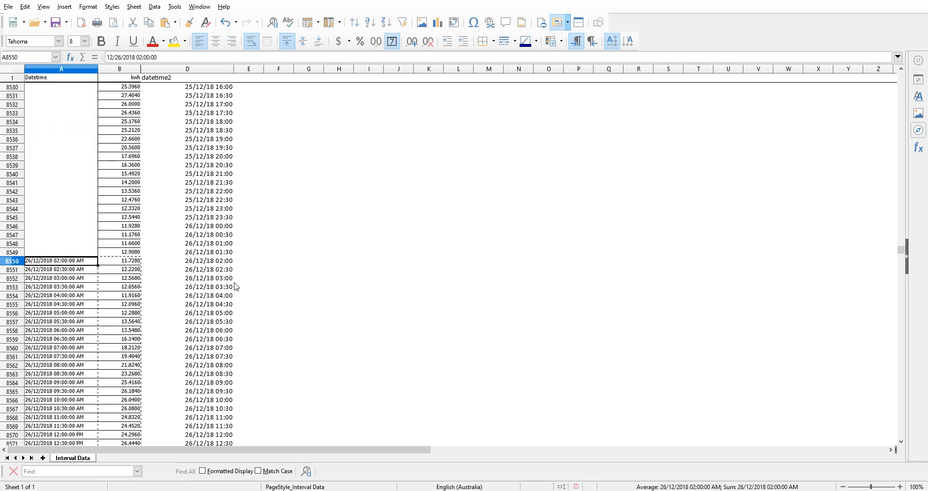
{"action": "key", "text": "Right"}
{"action": "key", "text": "Up"}
{"action": "key", "text": "Left"}
{"action": "key", "text": "Right"}
{"action": "key", "text": "Down"}
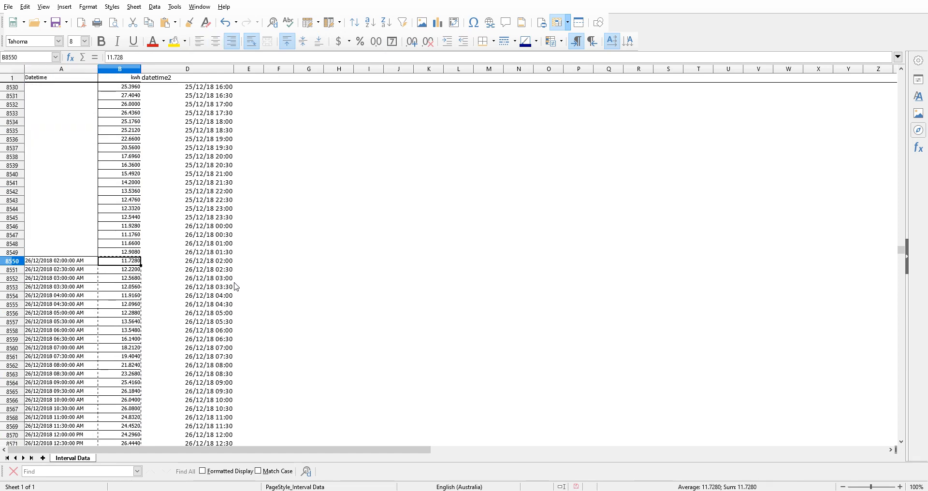
{"action": "key", "text": "Up"}
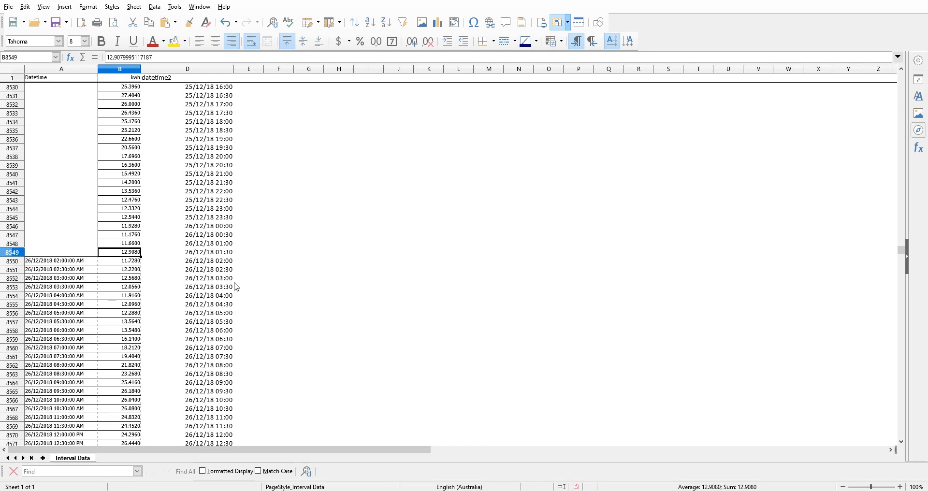
{"action": "key", "text": "Down"}
{"action": "key", "text": "Down"}
{"action": "key", "text": "Left"}
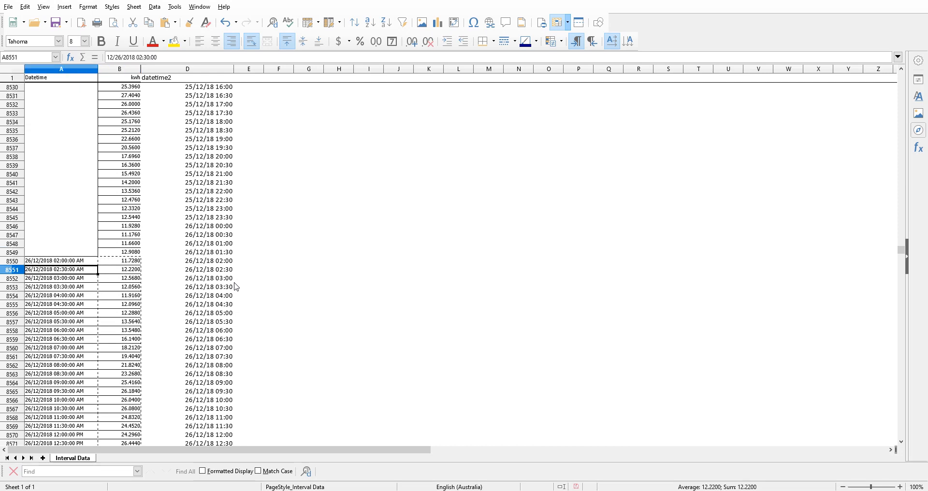
{"action": "key", "text": "Right"}
{"action": "key", "text": "Up"}
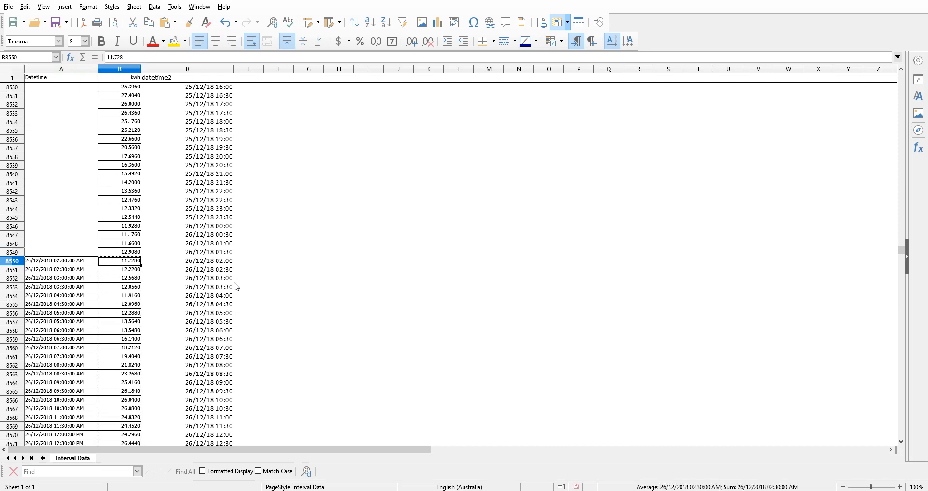
{"action": "key", "text": "Down"}
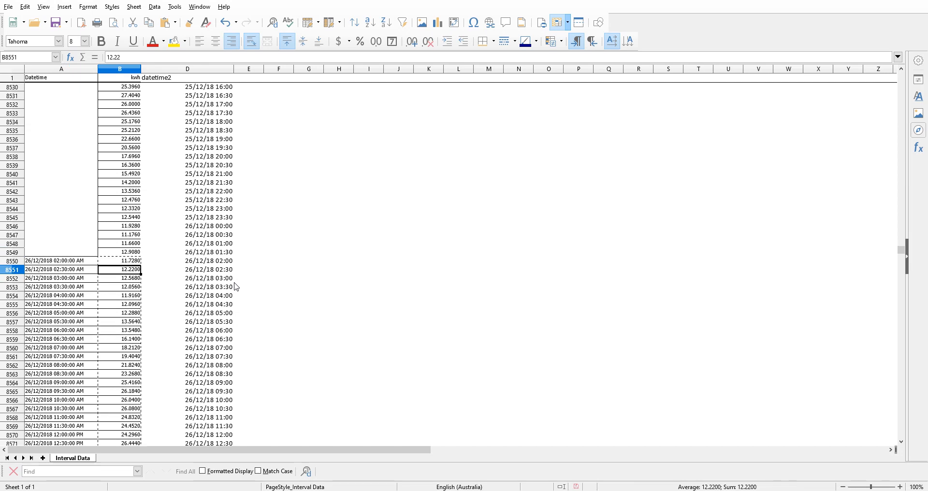
{"action": "key", "text": "Up"}
{"action": "key", "text": "Up"}
{"action": "key", "text": "Down"}
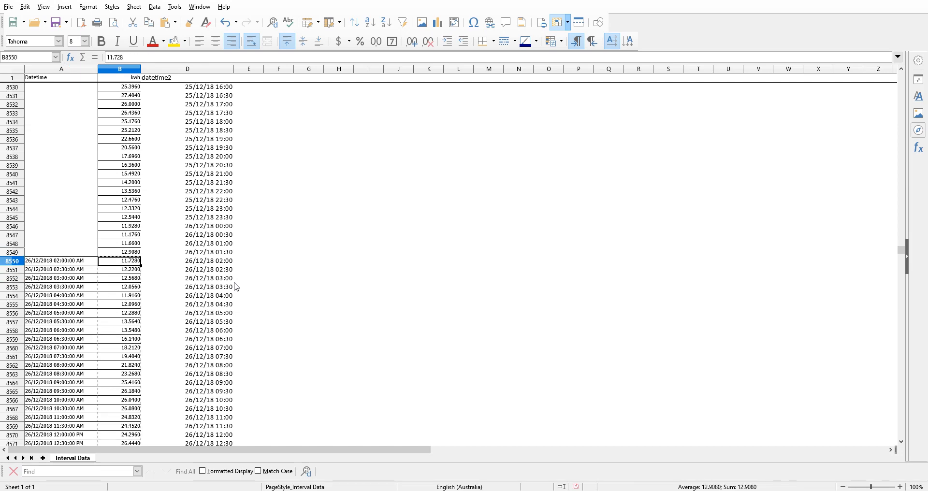
Copy the half-hour increment formula from D17469 down the datetime2 column to D17517, the last row of kwh data
{"action": "key", "text": "ctrl+Down"}
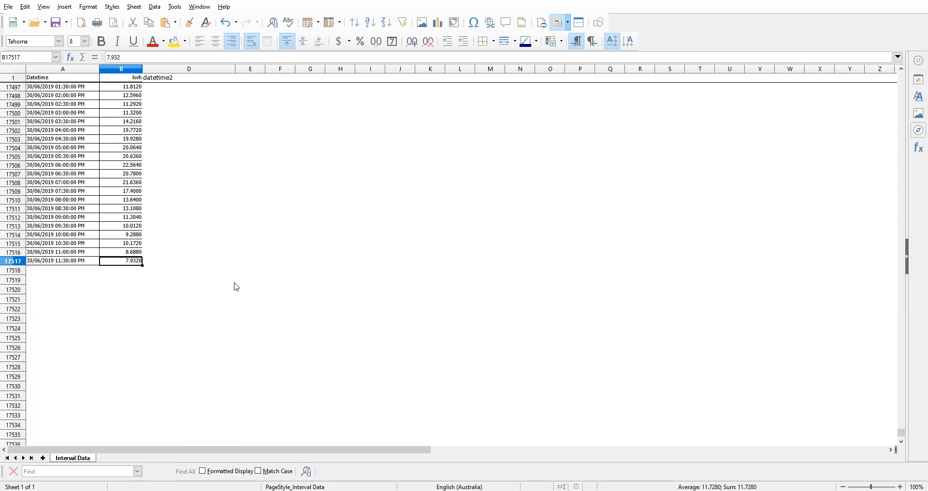
{"action": "key", "text": "ctrl+Up"}
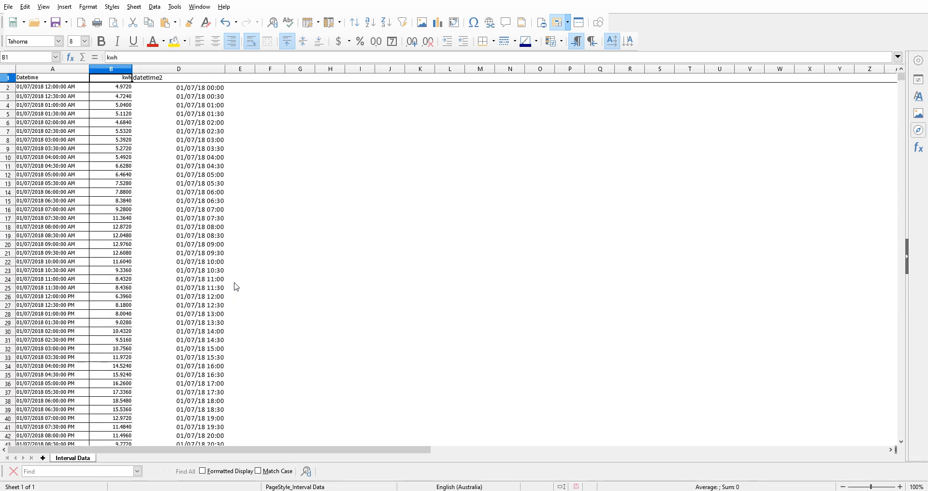
{"action": "key", "text": "ctrl+Down"}
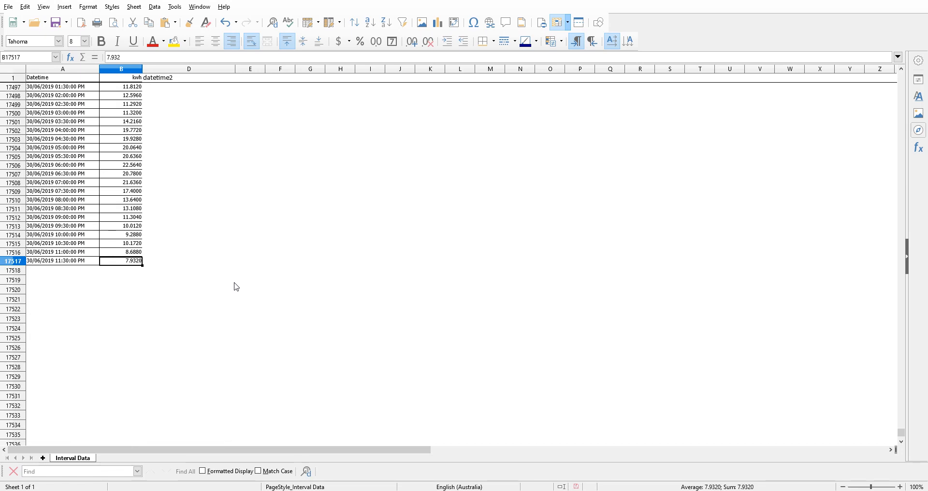
{"action": "key", "text": "Right"}
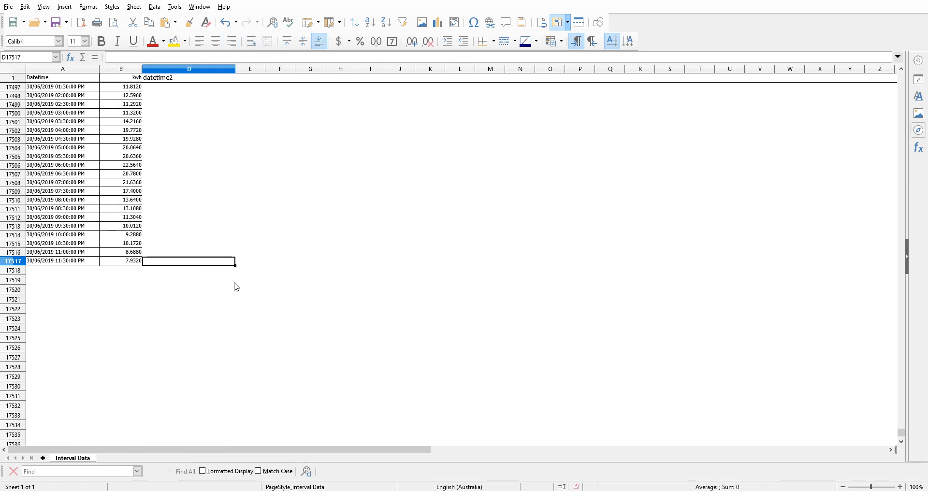
{"action": "key", "text": "Up"}
{"action": "key", "text": "ctrl+Up"}
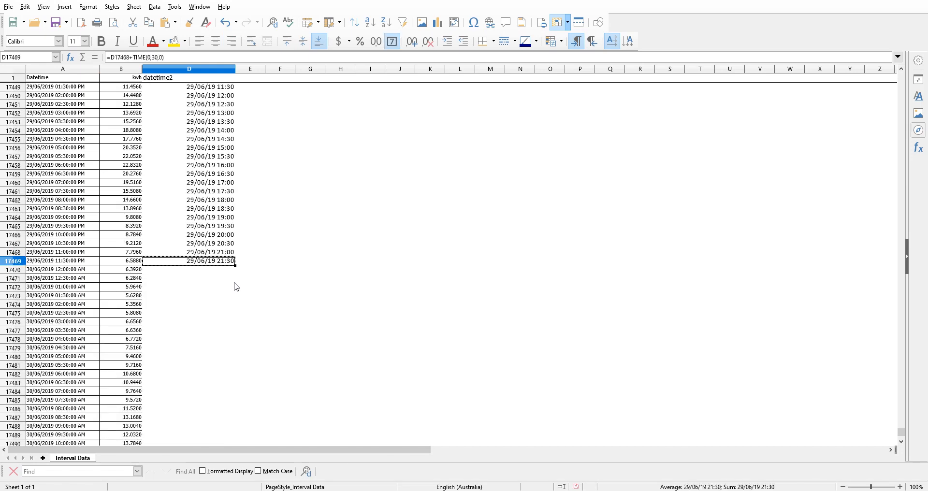
{"action": "key", "text": "Left"}
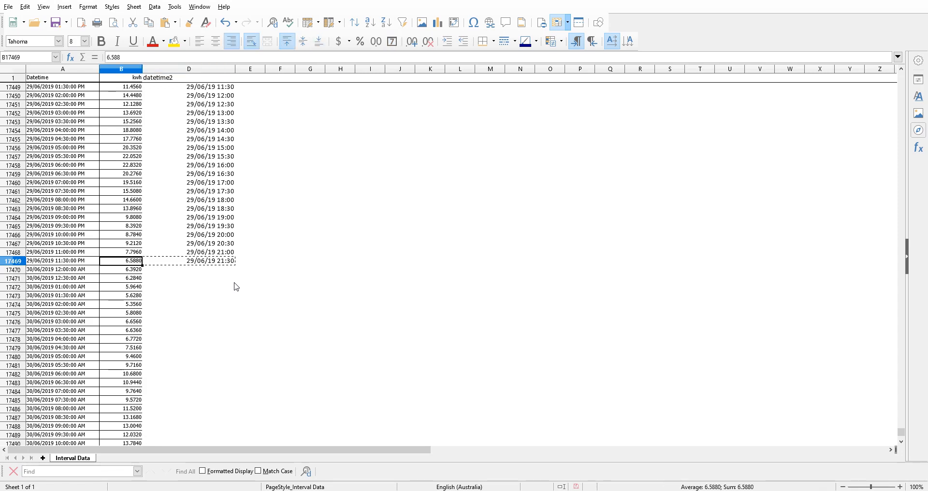
{"action": "key", "text": "ctrl+Down"}
{"action": "key", "text": "Right"}
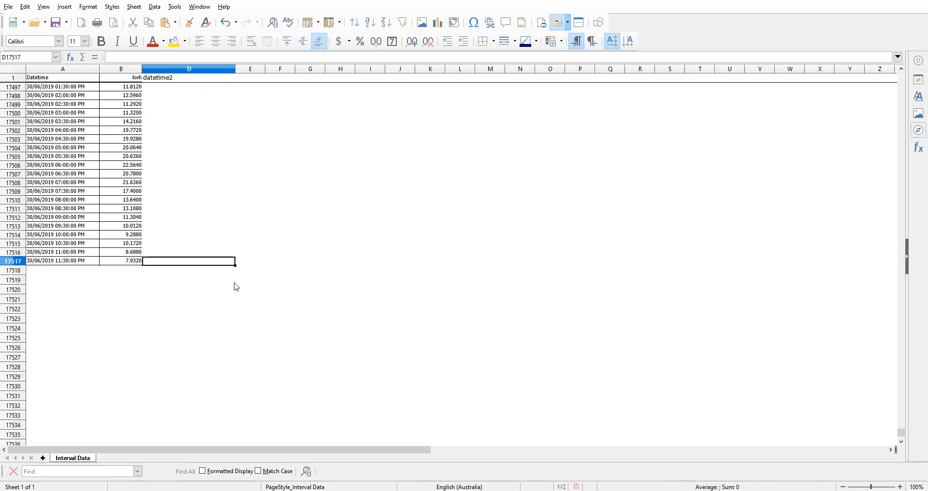
{"action": "key", "text": "ctrl+shift+Up"}
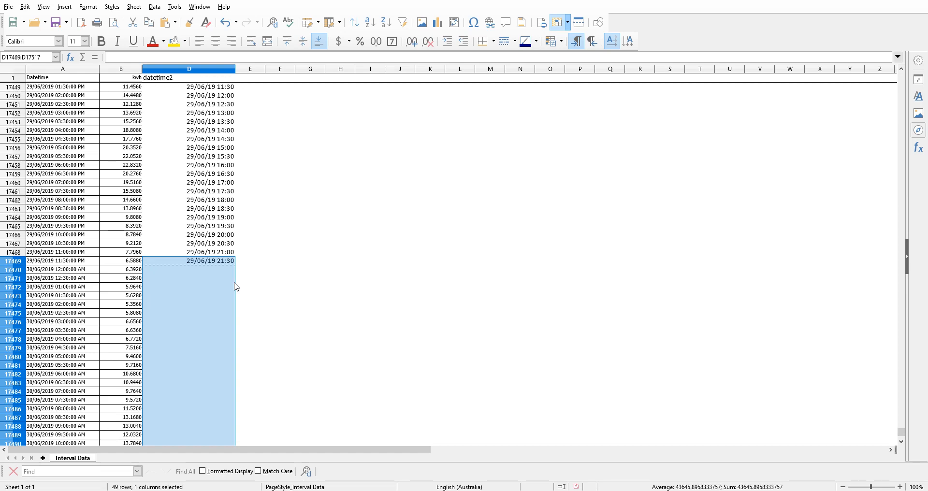
{"action": "key", "text": "ctrl+v"}
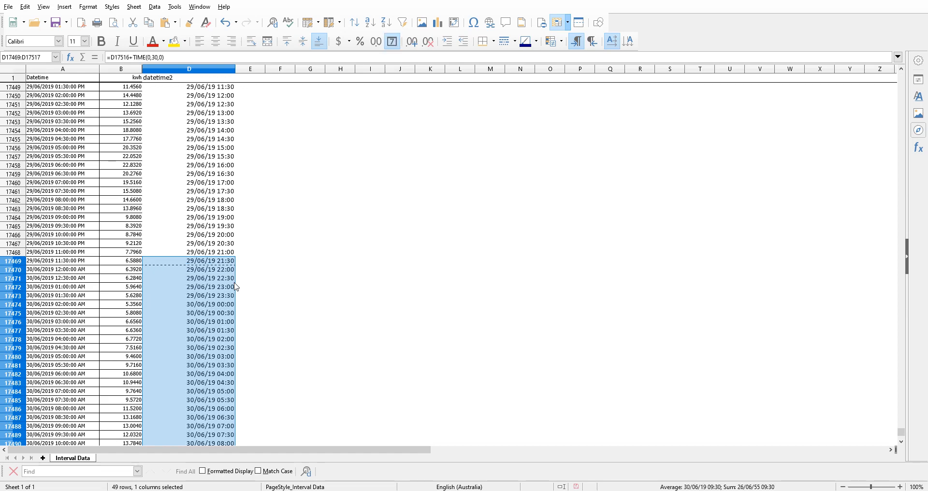
Compare the final Datetime value in A17517 with the datetime2 value in D17517
{"action": "key", "text": "ctrl+Down"}
{"action": "scroll", "coordinate": [236, 287], "scroll_direction": "down", "scroll_amount": 2}
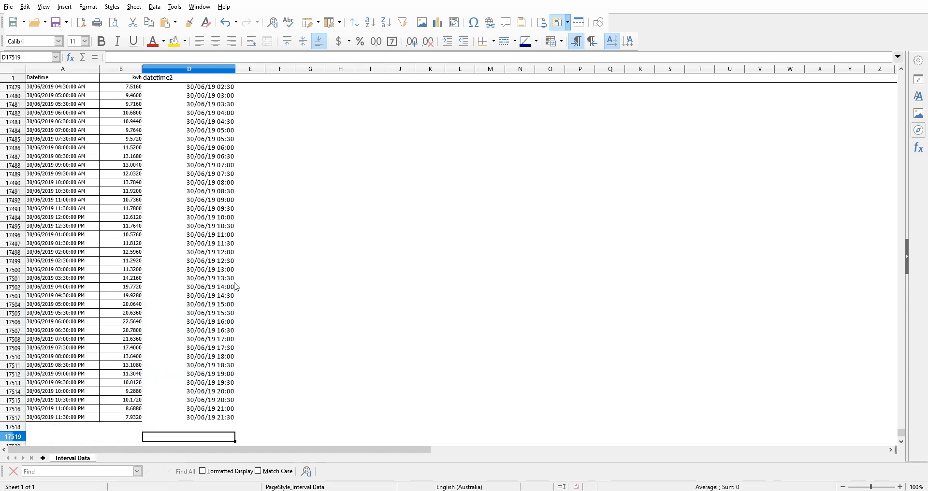
{"action": "key", "text": "Left"}
{"action": "key", "text": "Left"}
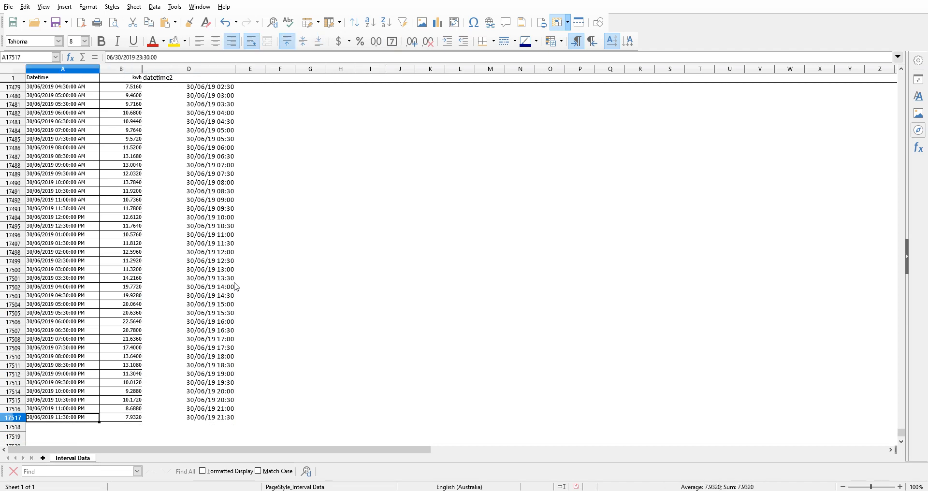
{"action": "key", "text": "Right"}
{"action": "key", "text": "Right"}
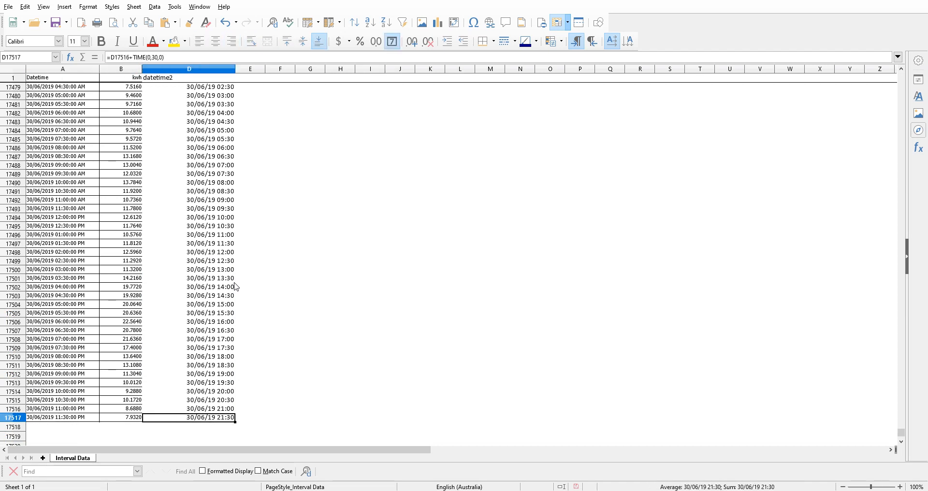
{"action": "key", "text": "Down"}
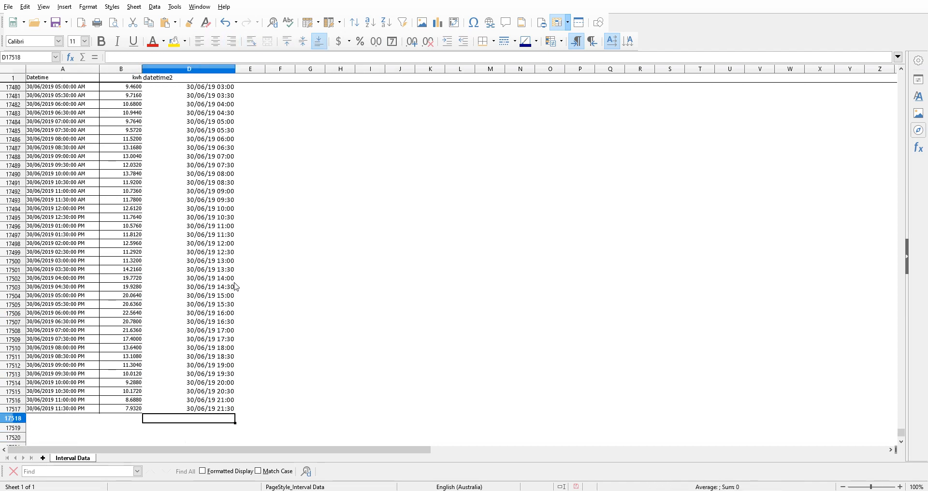
{"action": "key", "text": "Up"}
{"action": "key", "text": "Left"}
{"action": "key", "text": "Left"}
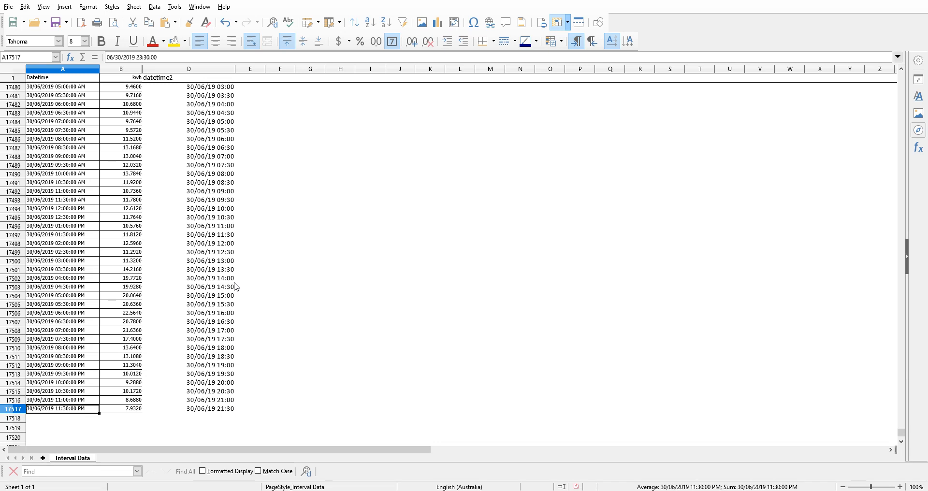
{"action": "key", "text": "Right"}
{"action": "key", "text": "Right"}
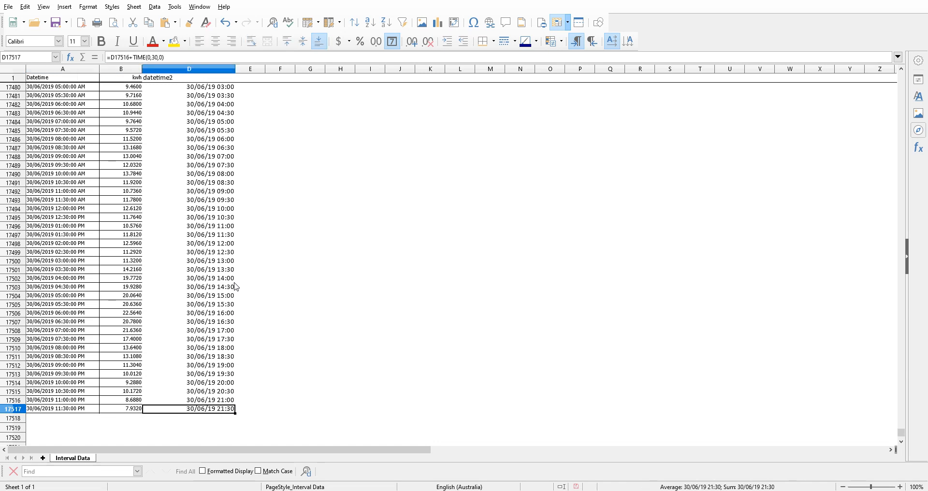
{"action": "key", "text": "Left"}
{"action": "key", "text": "Left"}
{"action": "key", "text": "Right"}
{"action": "key", "text": "Right"}
Spot-check Datetime against datetime2 at earlier points in April, February and January 2019, working backwards through the data
{"action": "left_click_drag", "start_coordinate": [900, 431], "coordinate": [906, 347]}
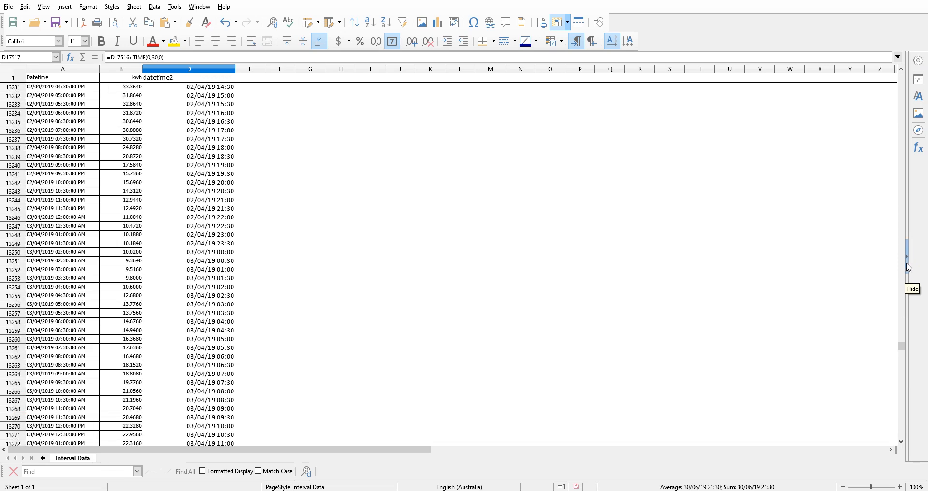
{"action": "left_click", "coordinate": [177, 270]}
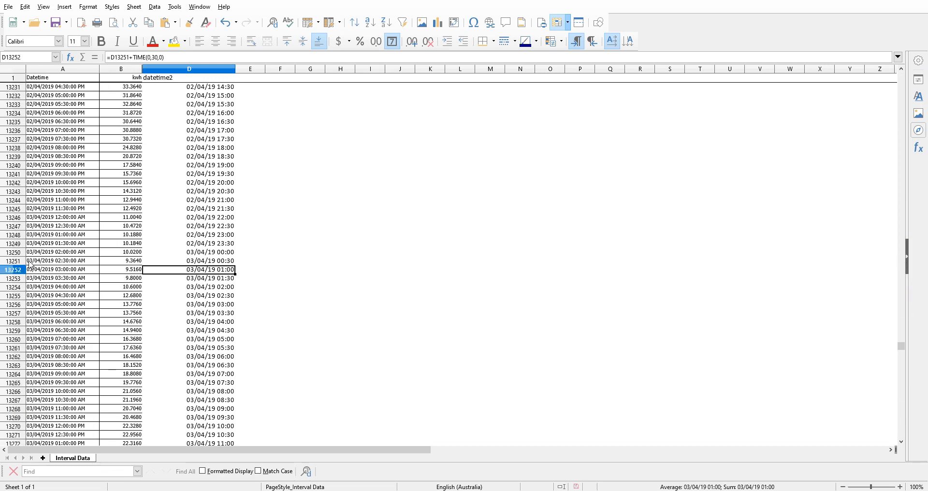
{"action": "left_click", "coordinate": [61, 271]}
{"action": "left_click", "coordinate": [188, 269]}
{"action": "left_click_drag", "start_coordinate": [905, 349], "coordinate": [902, 300]}
{"action": "left_click", "coordinate": [211, 244]}
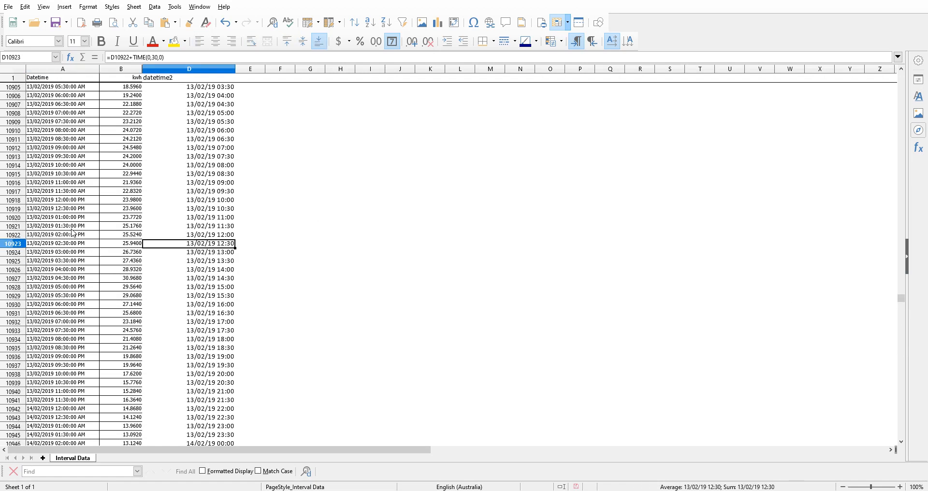
{"action": "left_click", "coordinate": [87, 244]}
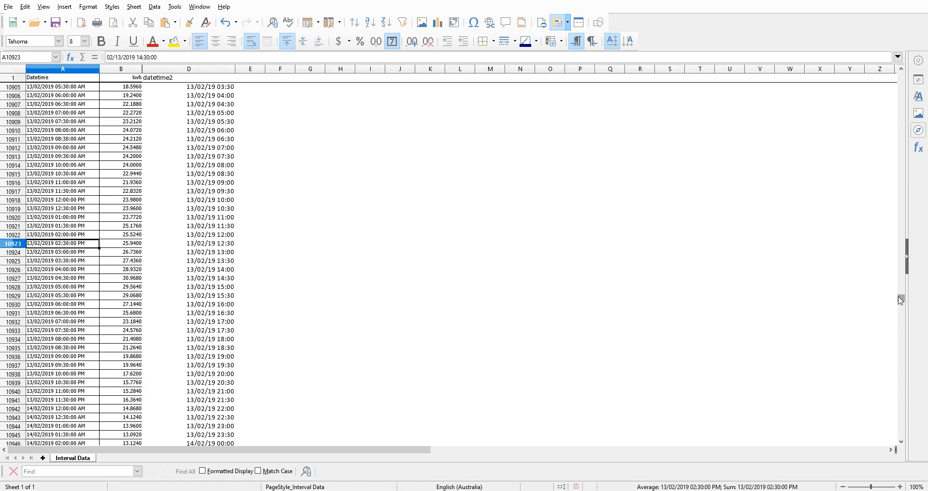
{"action": "left_click_drag", "start_coordinate": [902, 299], "coordinate": [902, 271]}
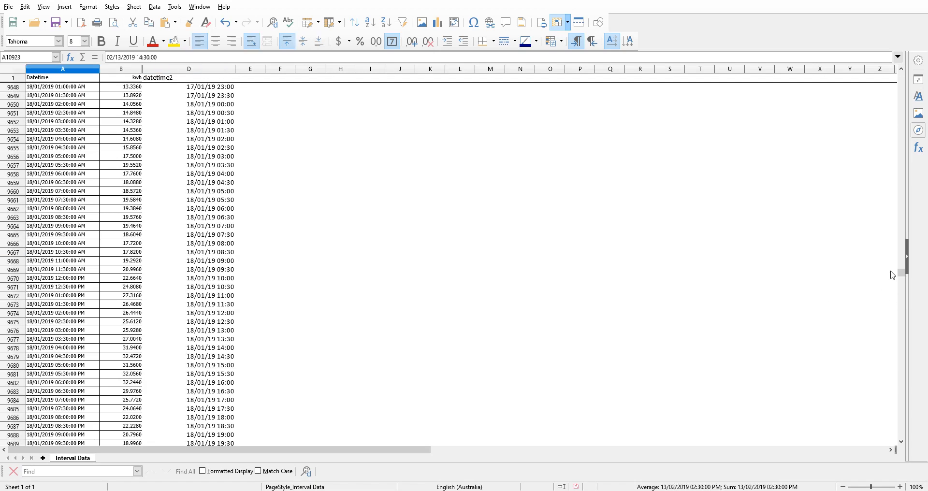
{"action": "left_click", "coordinate": [207, 244]}
{"action": "left_click", "coordinate": [70, 244]}
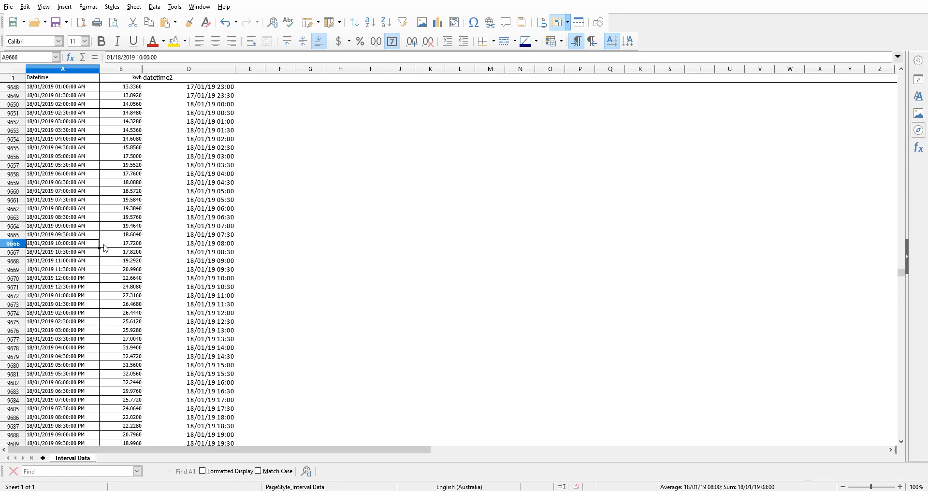
{"action": "left_click_drag", "start_coordinate": [903, 273], "coordinate": [903, 261]}
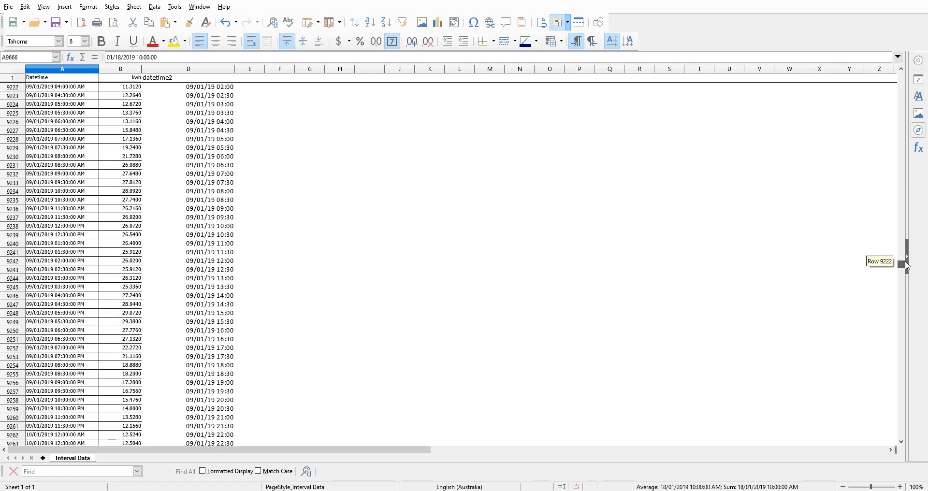
{"action": "left_click", "coordinate": [202, 212]}
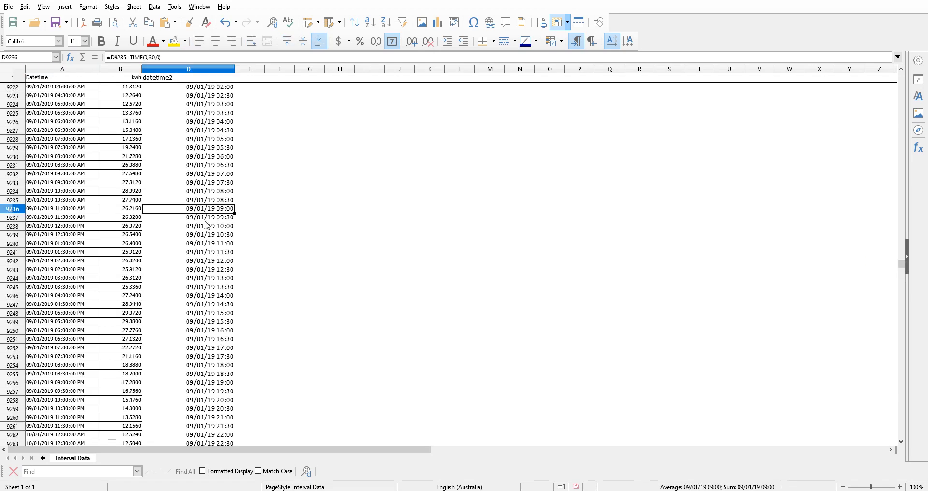
Examine the rows from 9 back to 5 January 2019 for the point where Datetime and datetime2 start to differ
{"action": "key", "text": "Page_Up"}
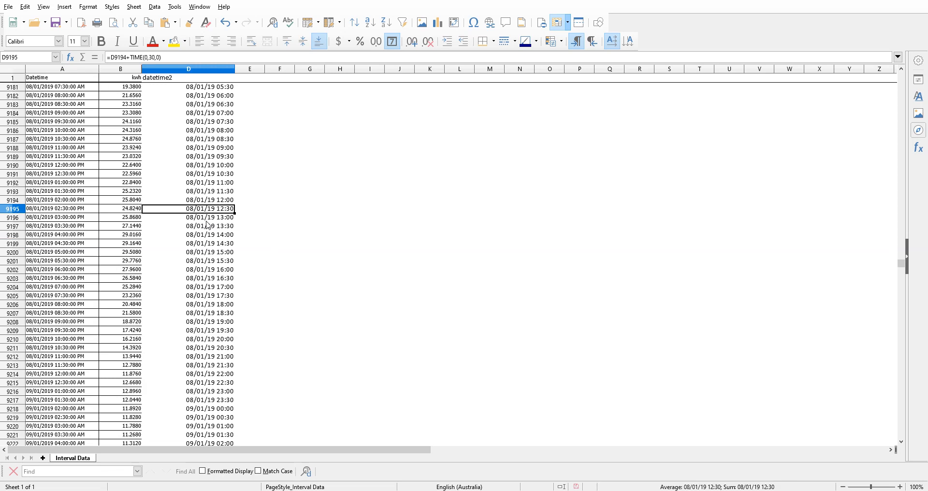
{"action": "key", "text": "Page_Up"}
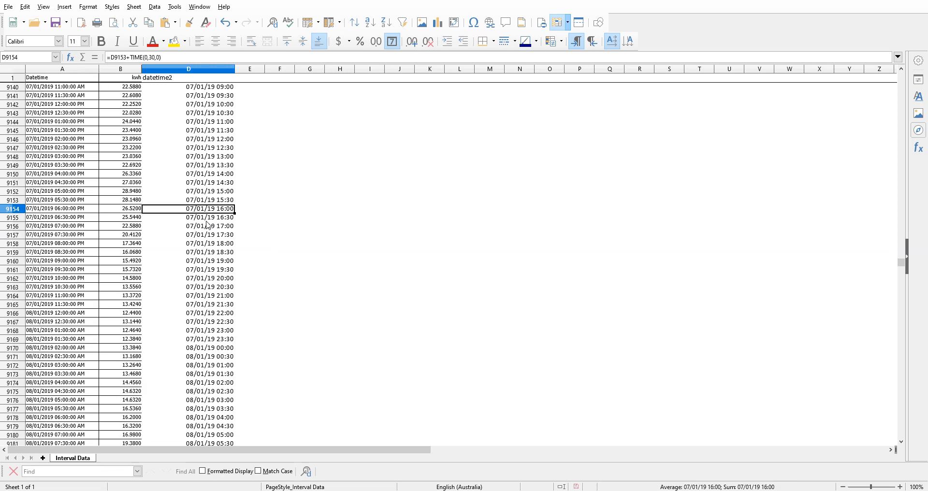
{"action": "key", "text": "Page_Up"}
{"action": "key", "text": "Page_Up"}
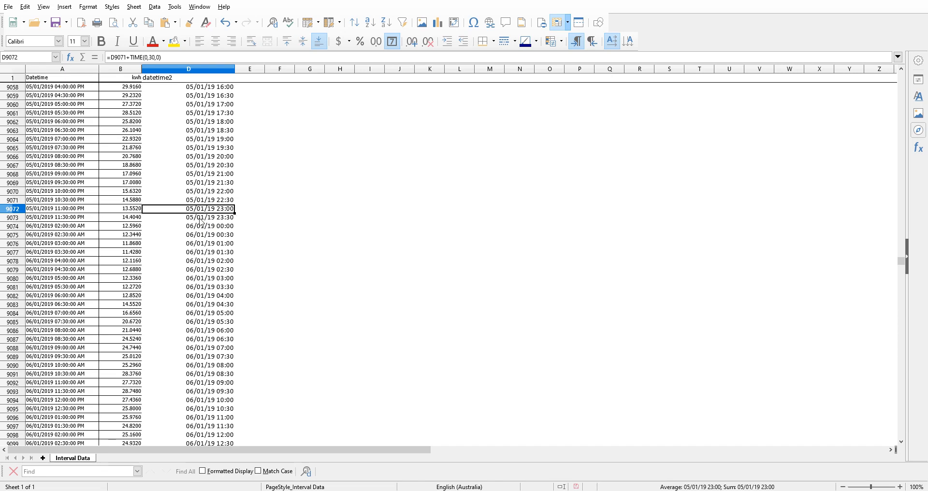
{"action": "key", "text": "Page_Down"}
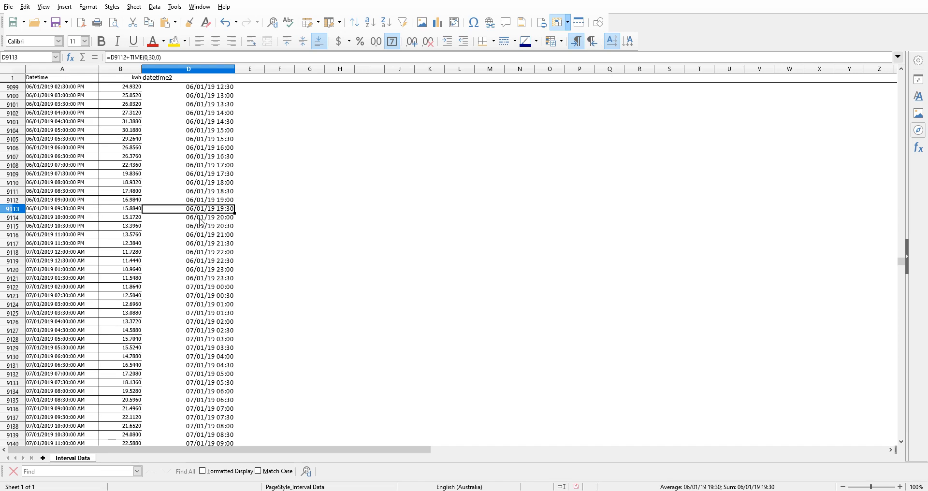
{"action": "scroll", "coordinate": [239, 145], "scroll_direction": "up", "scroll_amount": 4}
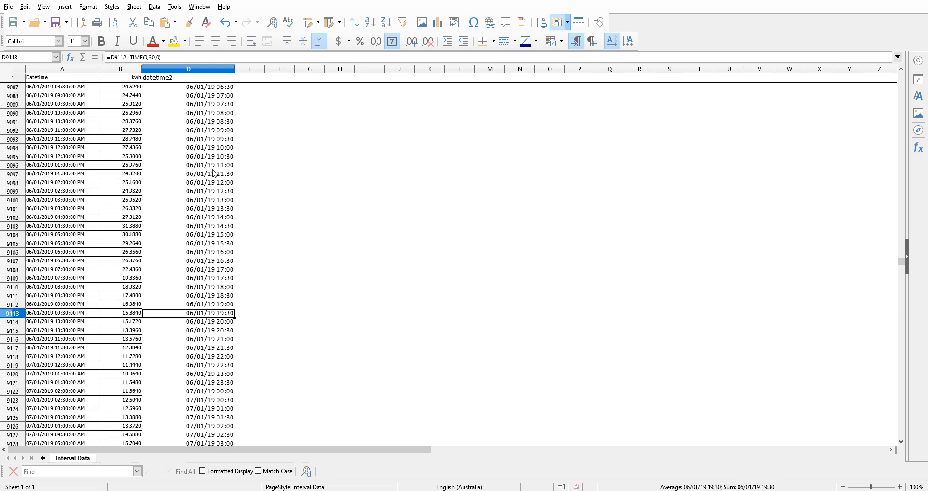
{"action": "scroll", "coordinate": [203, 132], "scroll_direction": "up", "scroll_amount": 2}
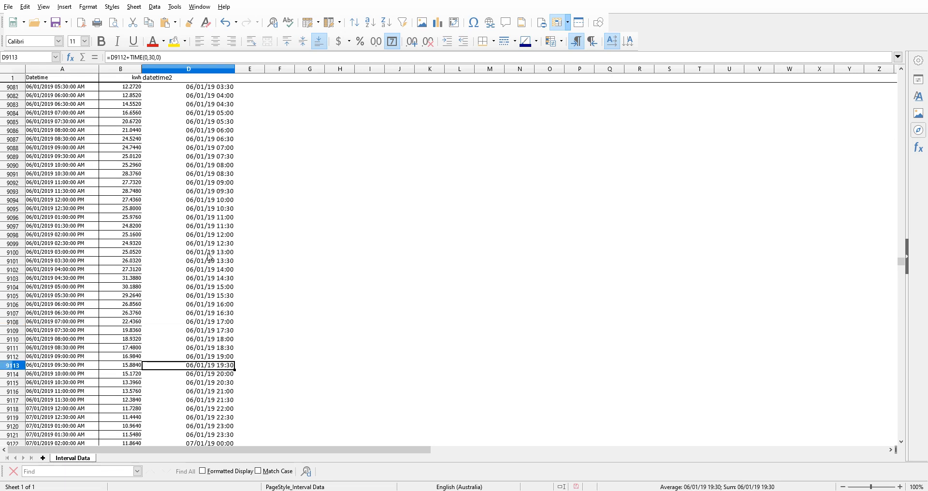
{"action": "scroll", "coordinate": [215, 232], "scroll_direction": "up", "scroll_amount": 2}
{"action": "scroll", "coordinate": [207, 117], "scroll_direction": "up", "scroll_amount": 2}
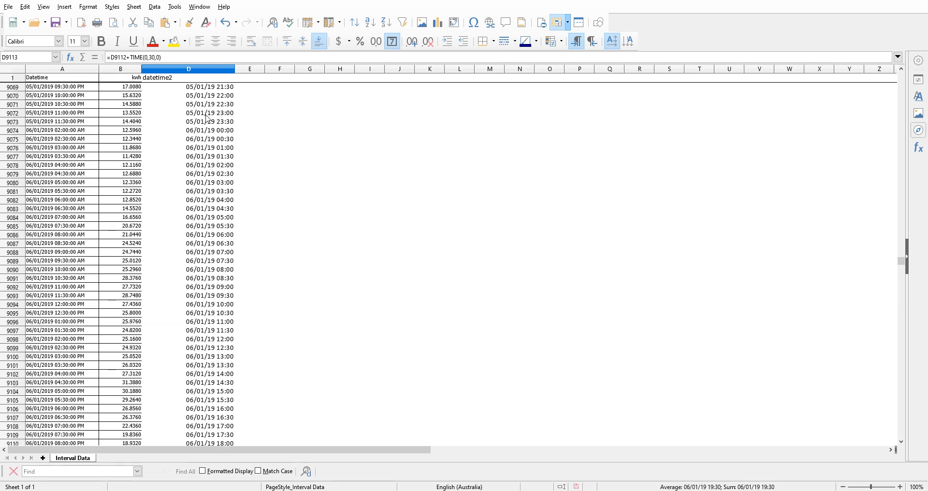
{"action": "left_click", "coordinate": [216, 130]}
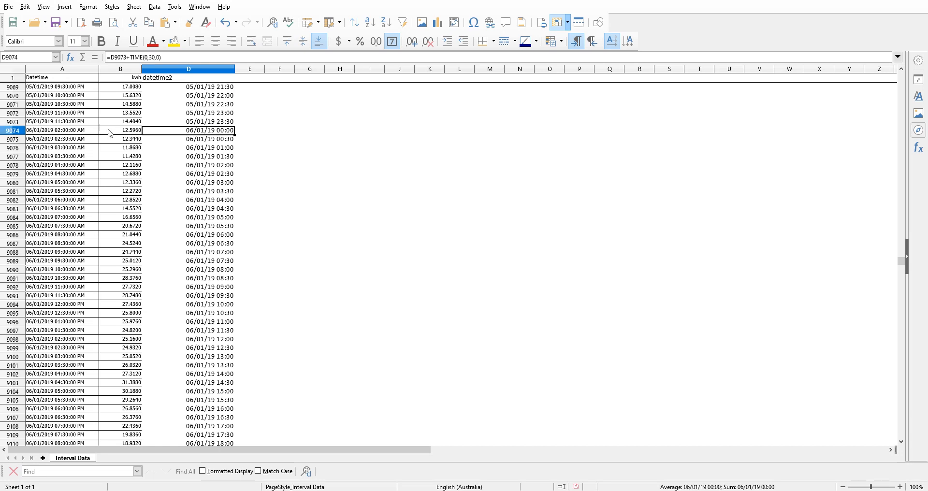
Move the Datetime and kwh data in A9074:B17517 down to start at A9078, aligned with datetime2 06/01/19 02:00
{"action": "left_click", "coordinate": [84, 131]}
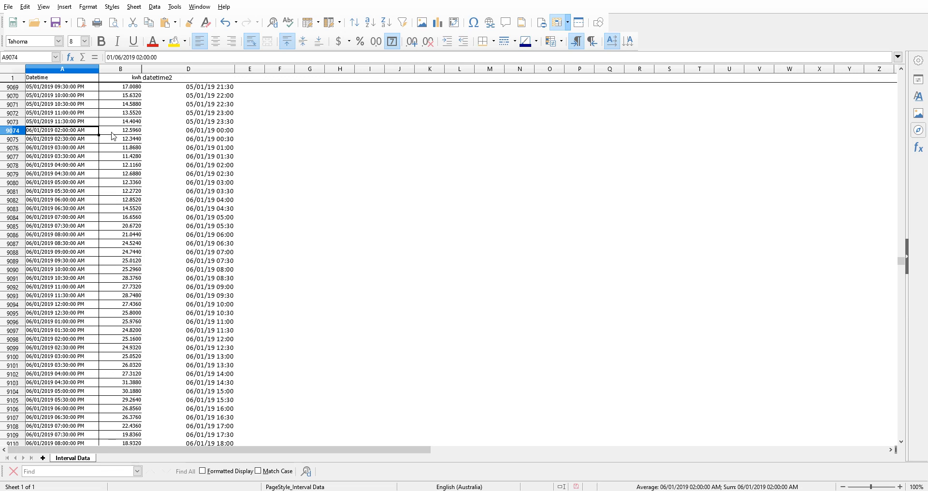
{"action": "key", "text": "ctrl+shift+Down"}
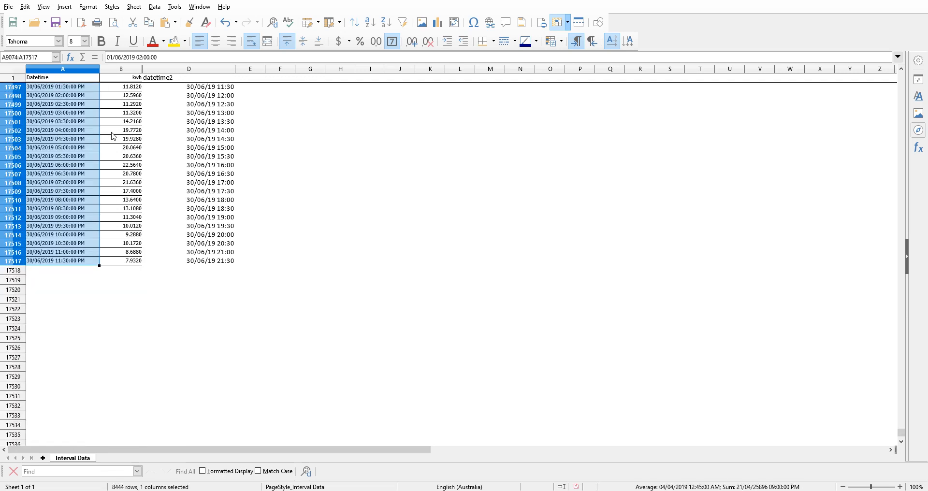
{"action": "key", "text": "shift+Right"}
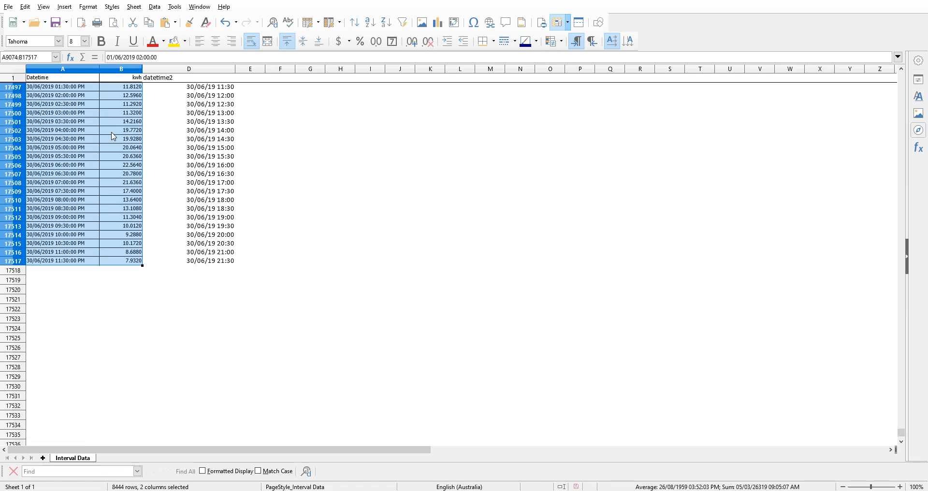
{"action": "key", "text": "ctrl+x"}
{"action": "key", "text": "Up"}
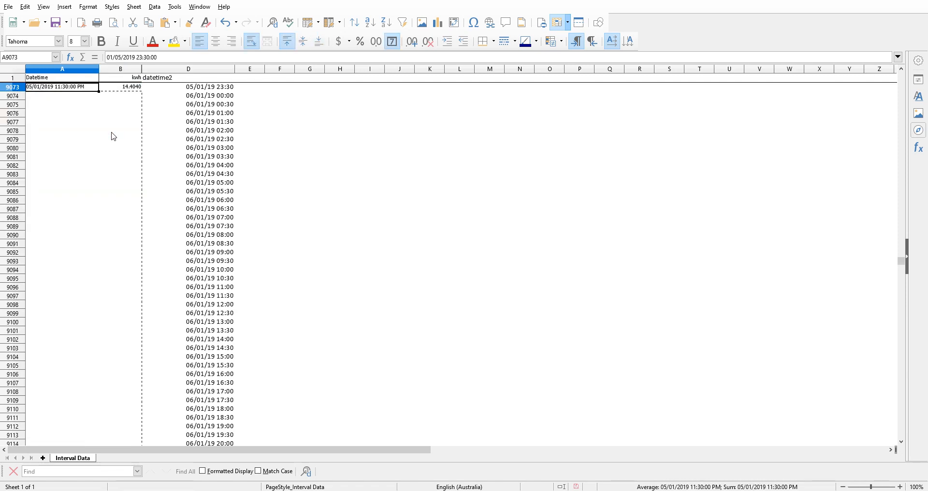
{"action": "key", "text": "Down"}
{"action": "key", "text": "Down"}
{"action": "key", "text": "Down"}
{"action": "key", "text": "Down"}
{"action": "key", "text": "Down"}
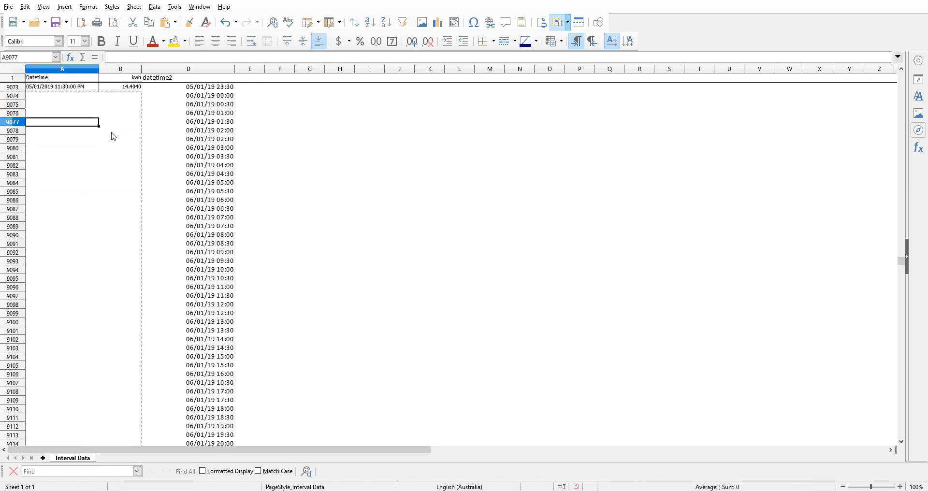
{"action": "key", "text": "Right"}
{"action": "key", "text": "Right"}
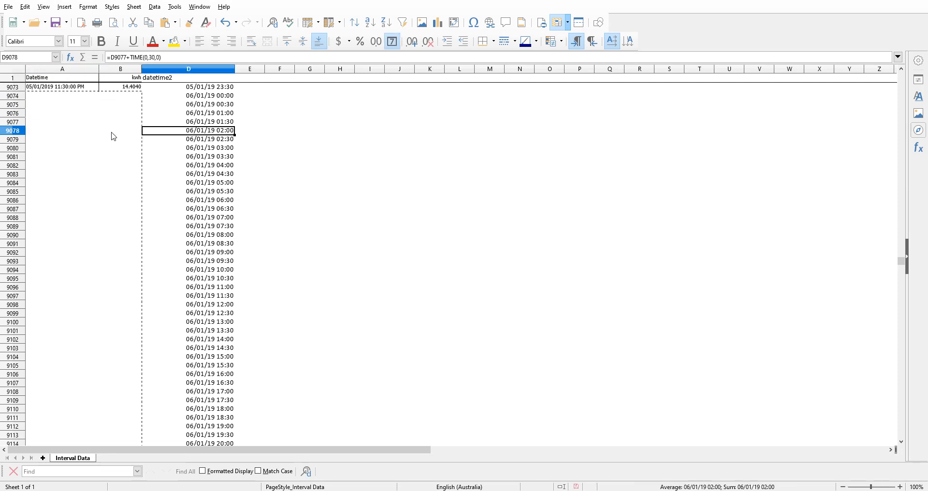
{"action": "key", "text": "Left"}
{"action": "key", "text": "Left"}
{"action": "key", "text": "ctrl+space"}
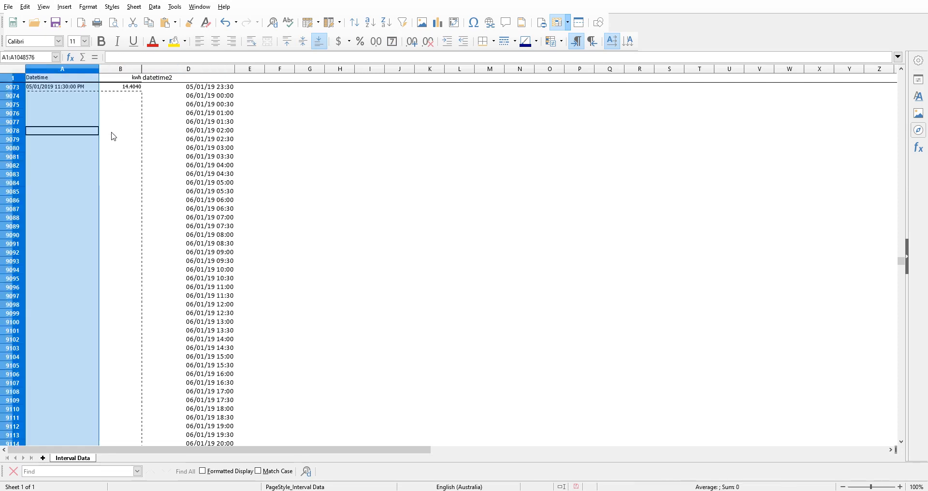
{"action": "key", "text": "Down"}
{"action": "key", "text": "Up"}
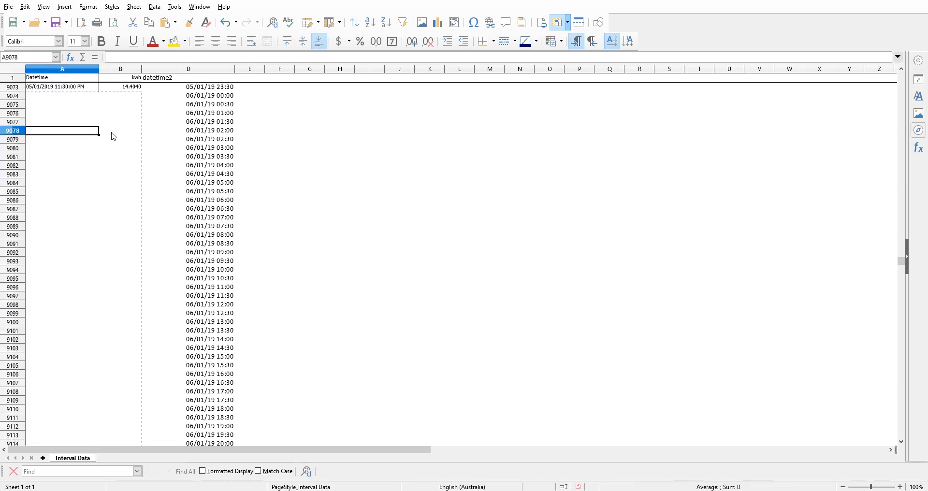
{"action": "key", "text": "ctrl+v"}
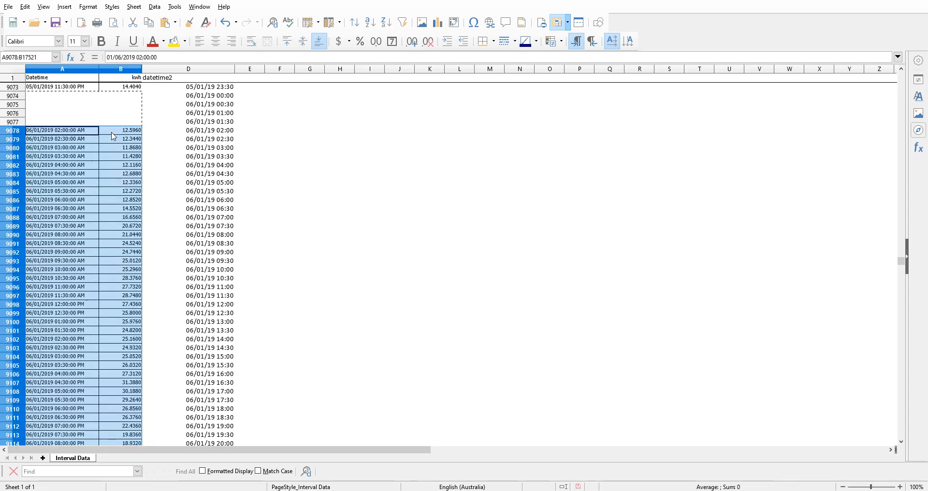
Examine the blank kwh cells B9074:B9077 and the readings directly before and after them
{"action": "key", "text": "Right"}
{"action": "key", "text": "Up"}
{"action": "key", "text": "Up"}
{"action": "key", "text": "Up"}
{"action": "key", "text": "Up"}
{"action": "key", "text": "Up"}
{"action": "key", "text": "Up"}
{"action": "key", "text": "Up"}
{"action": "key", "text": "Up"}
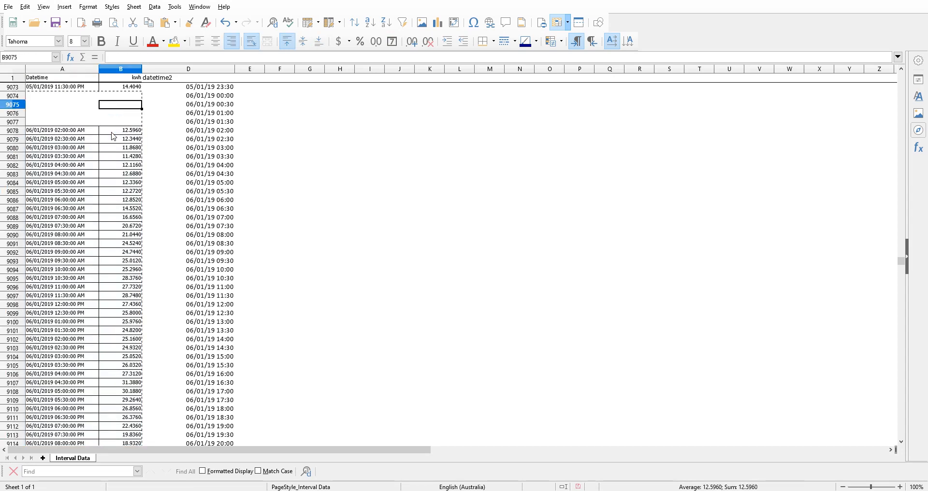
{"action": "key", "text": "Down"}
{"action": "key", "text": "Down"}
{"action": "key", "text": "Down"}
{"action": "key", "text": "Down"}
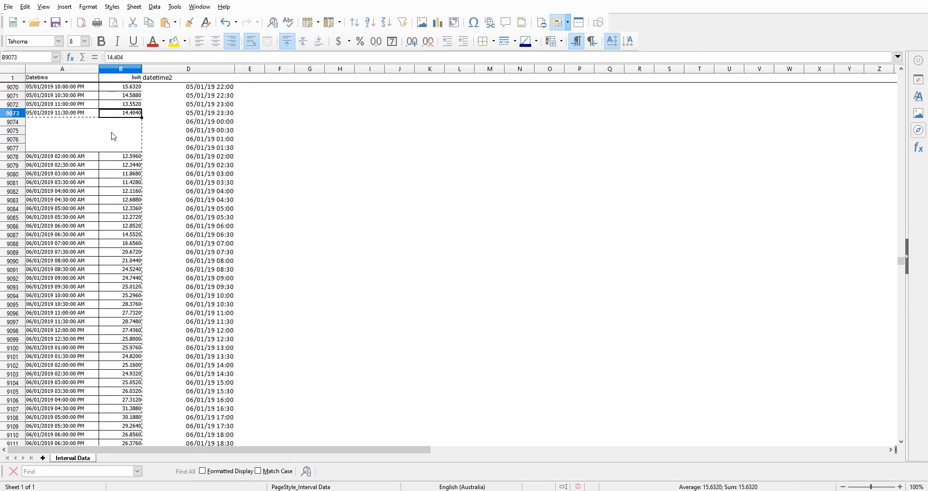
{"action": "key", "text": "Down"}
{"action": "key", "text": "Down"}
{"action": "key", "text": "Down"}
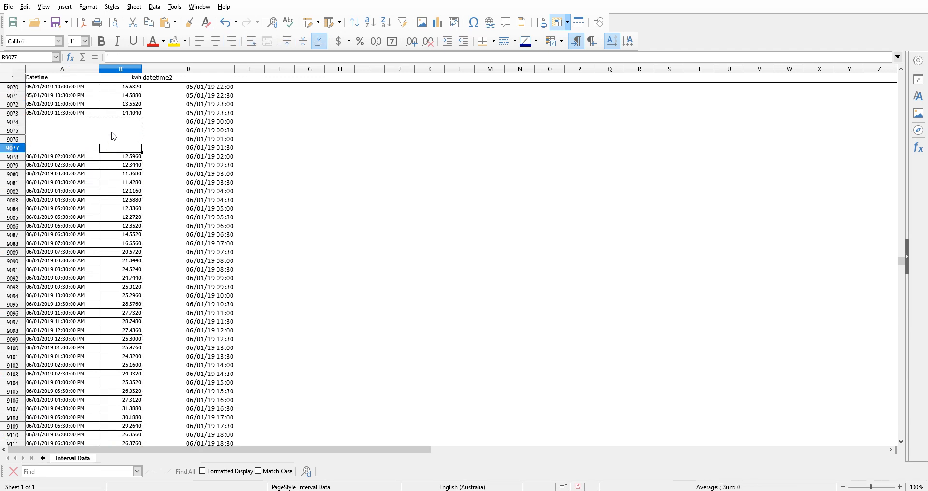
{"action": "key", "text": "Up"}
{"action": "key", "text": "Up"}
{"action": "key", "text": "Up"}
{"action": "key", "text": "Down"}
{"action": "key", "text": "Down"}
{"action": "key", "text": "Down"}
{"action": "key", "text": "Down"}
{"action": "key", "text": "Down"}
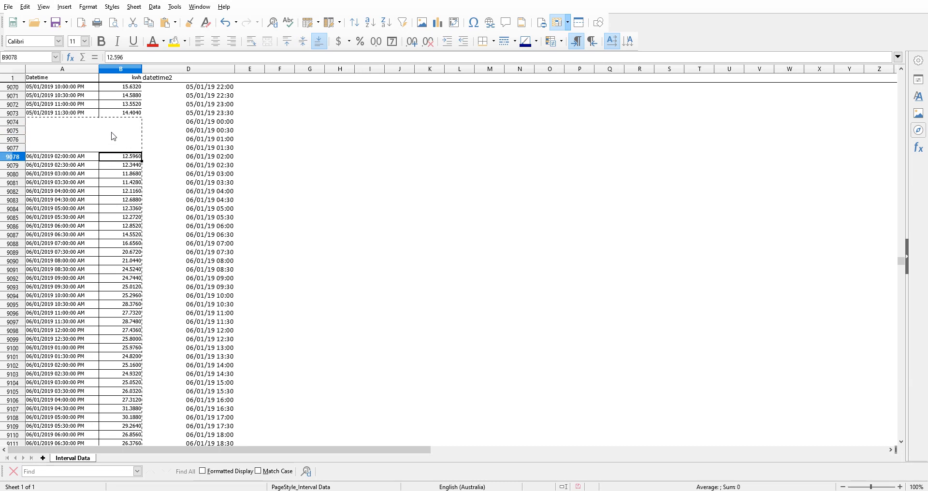
Fill the missing kwh values in B9074:B9077 with the 7 January 00:00 to 01:30 readings copied from B9122:B9125
{"action": "key", "text": "Down"}
{"action": "key", "text": "Down"}
{"action": "key", "text": "Down"}
{"action": "key", "text": "Down"}
{"action": "key", "text": "Down"}
{"action": "key", "text": "Down"}
{"action": "key", "text": "Down"}
{"action": "key", "text": "Down"}
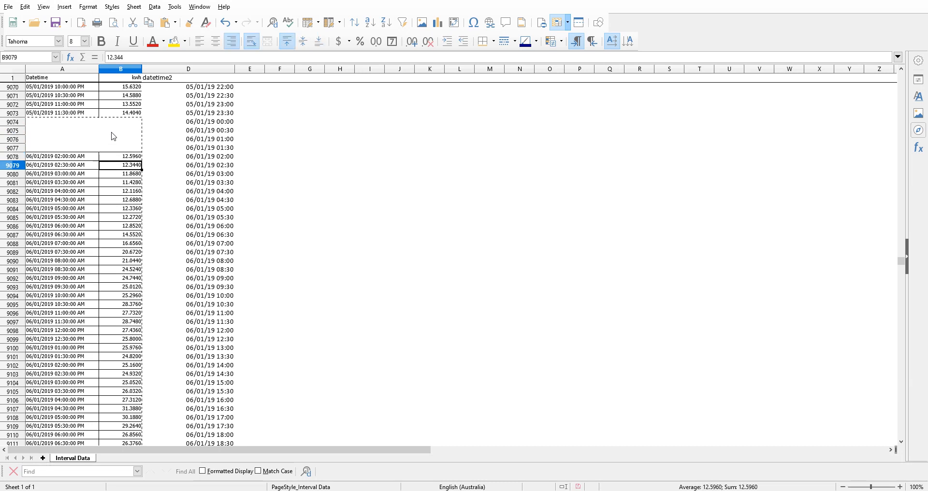
{"action": "key", "text": "Down"}
{"action": "key", "text": "Down"}
{"action": "key", "text": "Down"}
{"action": "key", "text": "Down"}
{"action": "key", "text": "Down"}
{"action": "key", "text": "Down"}
{"action": "key", "text": "Down"}
{"action": "key", "text": "Down"}
{"action": "key", "text": "Down"}
{"action": "key", "text": "Down"}
{"action": "key", "text": "Down"}
{"action": "key", "text": "Down"}
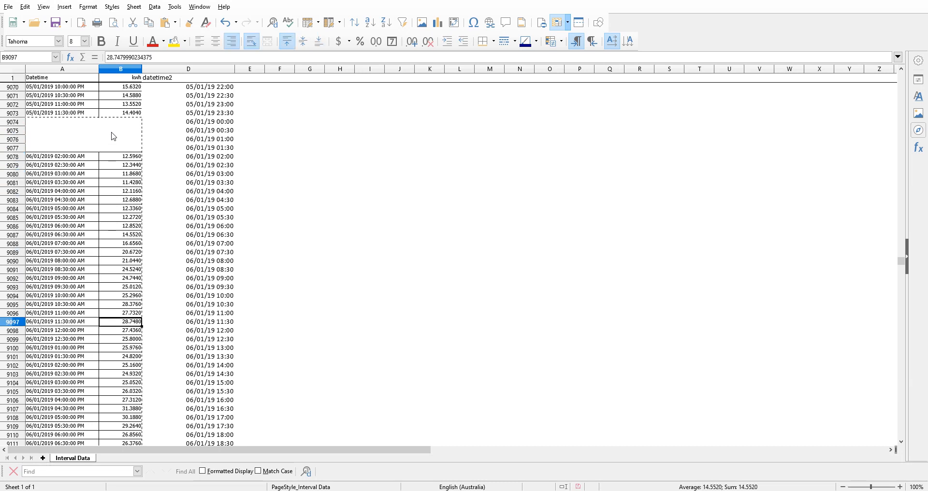
{"action": "key", "text": "Down"}
{"action": "key", "text": "Down"}
{"action": "key", "text": "Down"}
{"action": "key", "text": "Down"}
{"action": "key", "text": "Down"}
{"action": "key", "text": "Down"}
{"action": "key", "text": "Down"}
{"action": "key", "text": "Down"}
{"action": "key", "text": "Down"}
{"action": "key", "text": "Down"}
{"action": "key", "text": "Down"}
{"action": "key", "text": "Down"}
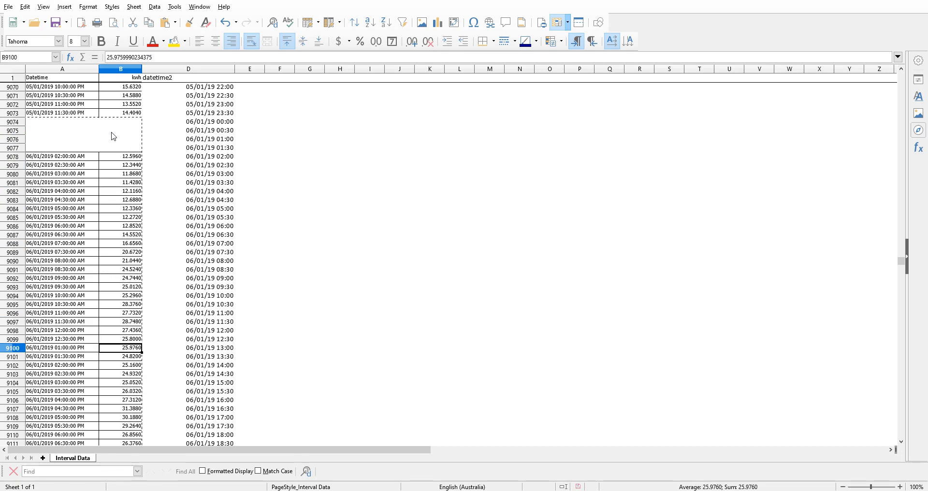
{"action": "key", "text": "Down"}
{"action": "key", "text": "Down"}
{"action": "key", "text": "Down"}
{"action": "key", "text": "Down"}
{"action": "key", "text": "Down"}
{"action": "key", "text": "Down"}
{"action": "key", "text": "Down"}
{"action": "key", "text": "Down"}
{"action": "key", "text": "Down"}
{"action": "key", "text": "Down"}
{"action": "key", "text": "Down"}
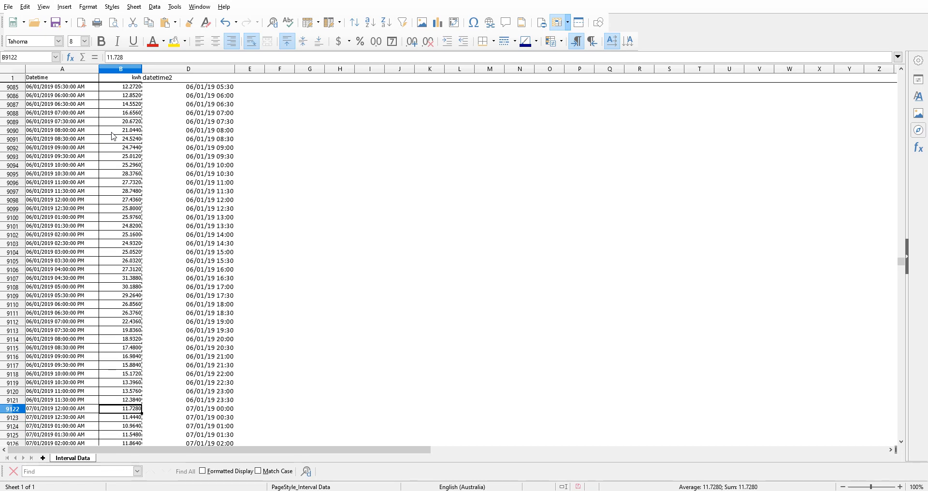
{"action": "key", "text": "shift+Down"}
{"action": "key", "text": "shift+Down"}
{"action": "key", "text": "shift+Down"}
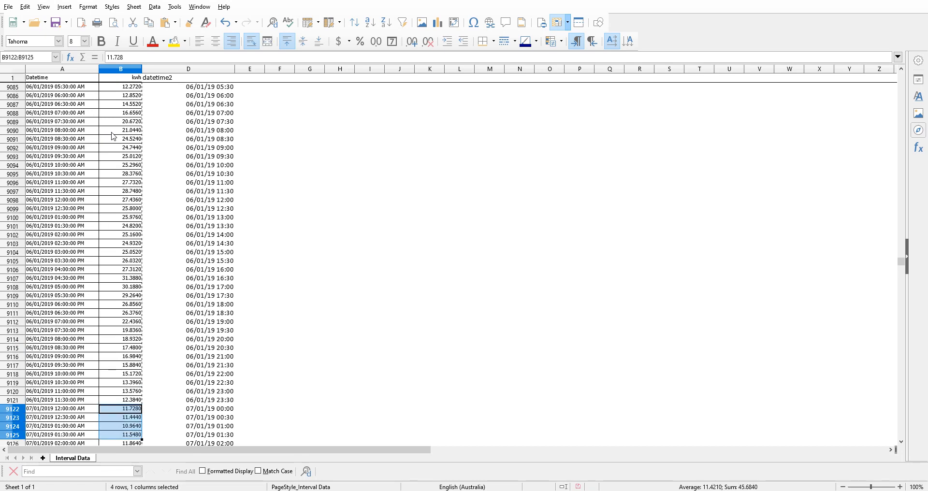
{"action": "key", "text": "ctrl+c"}
{"action": "key", "text": "Up"}
{"action": "key", "text": "ctrl+Up"}
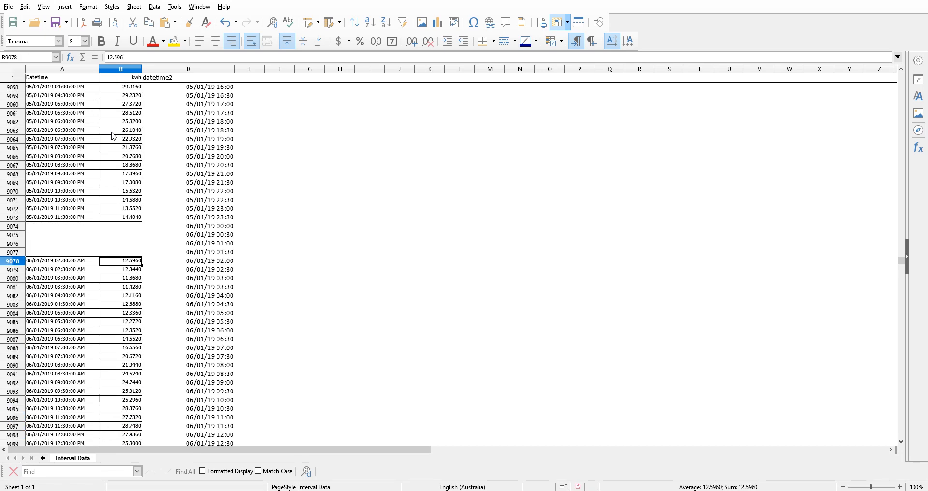
{"action": "key", "text": "Up"}
{"action": "key", "text": "Up"}
{"action": "key", "text": "Up"}
{"action": "key", "text": "Up"}
{"action": "key", "text": "ctrl+v"}
{"action": "key", "text": "Down"}
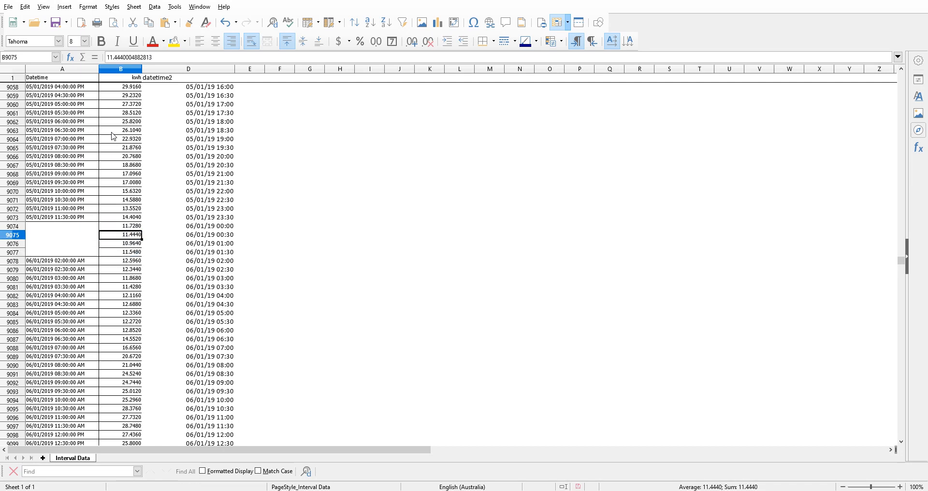
{"action": "key", "text": "Up"}
Extend the half-hour increment formula from D17517 down through D17518:D17521 at the end of the datetime2 column
{"action": "key", "text": "ctrl+Down"}
{"action": "key", "text": "Right"}
{"action": "key", "text": "Right"}
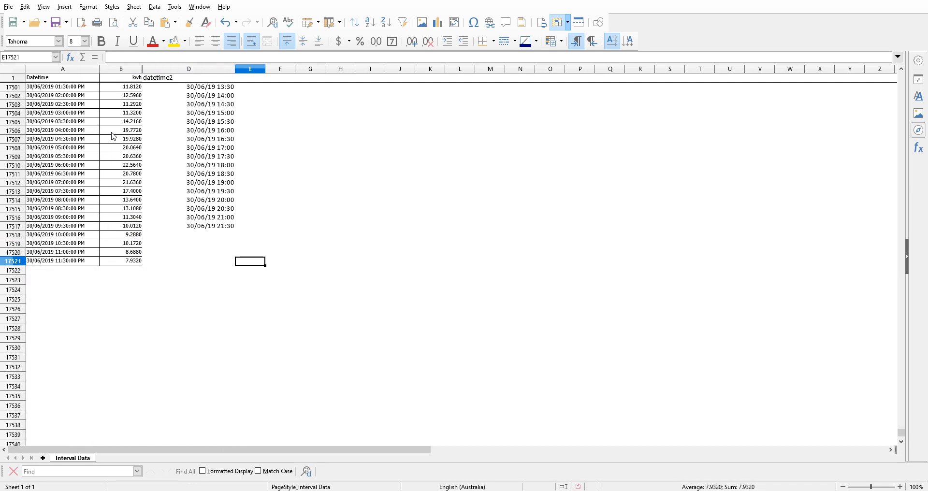
{"action": "key", "text": "Left"}
{"action": "key", "text": "Up"}
{"action": "key", "text": "Up"}
{"action": "key", "text": "Up"}
{"action": "key", "text": "Up"}
{"action": "key", "text": "ctrl+v"}
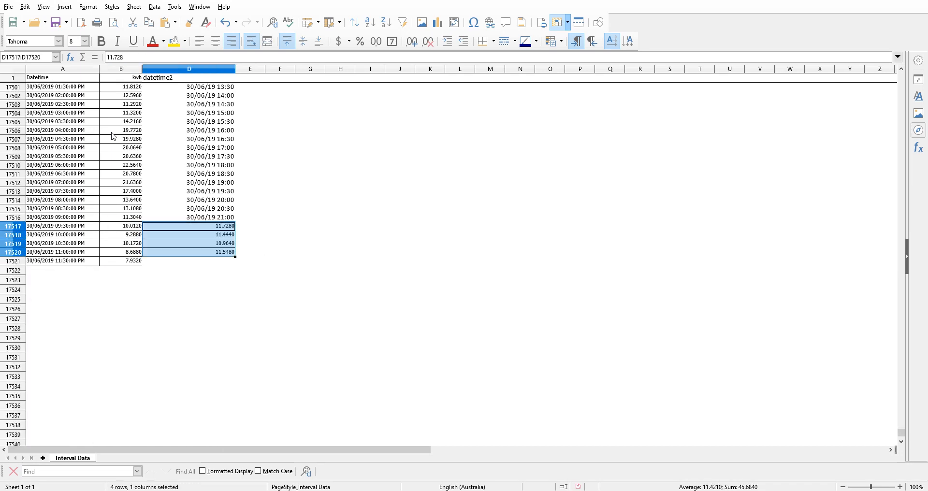
{"action": "key", "text": "ctrl+z"}
{"action": "key", "text": "Up"}
{"action": "key", "text": "Down"}
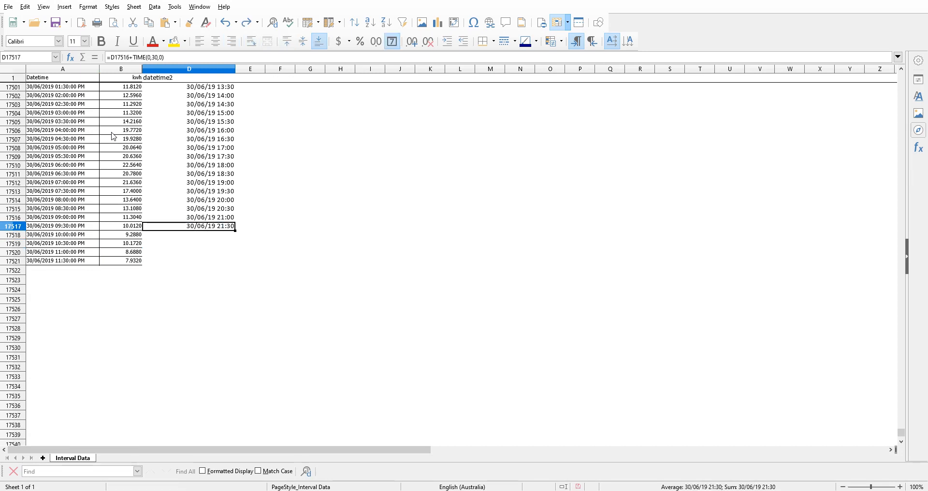
{"action": "key", "text": "ctrl+c"}
{"action": "key", "text": "Down"}
{"action": "key", "text": "shift+Down"}
{"action": "key", "text": "shift+Down"}
{"action": "key", "text": "shift+Down"}
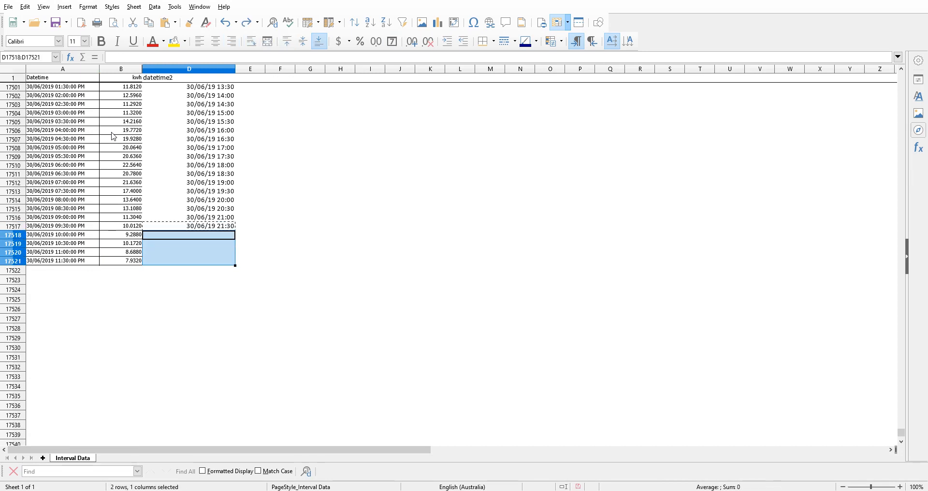
{"action": "key", "text": "ctrl+v"}
Compare the final Datetime value in A17521 with the datetime2 value in D17521
{"action": "key", "text": "Up"}
{"action": "key", "text": "Down"}
{"action": "key", "text": "ctrl+Down"}
{"action": "key", "text": "Left"}
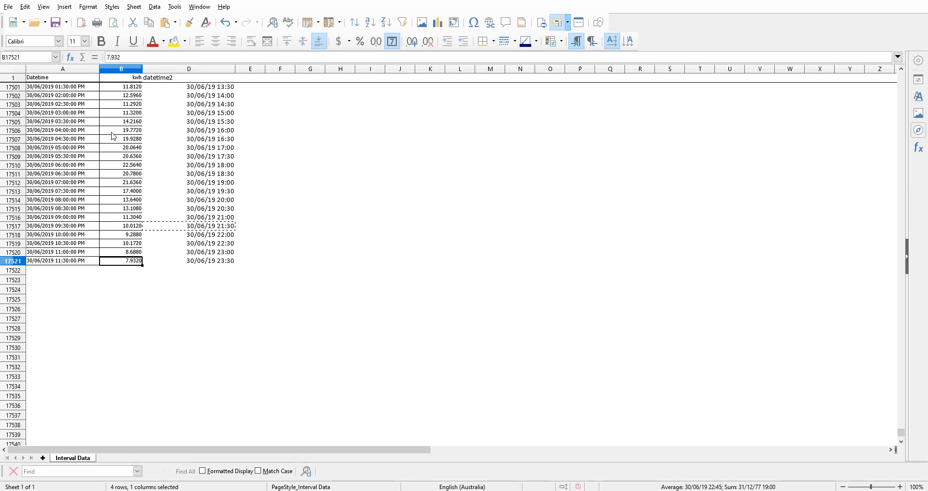
{"action": "key", "text": "Right"}
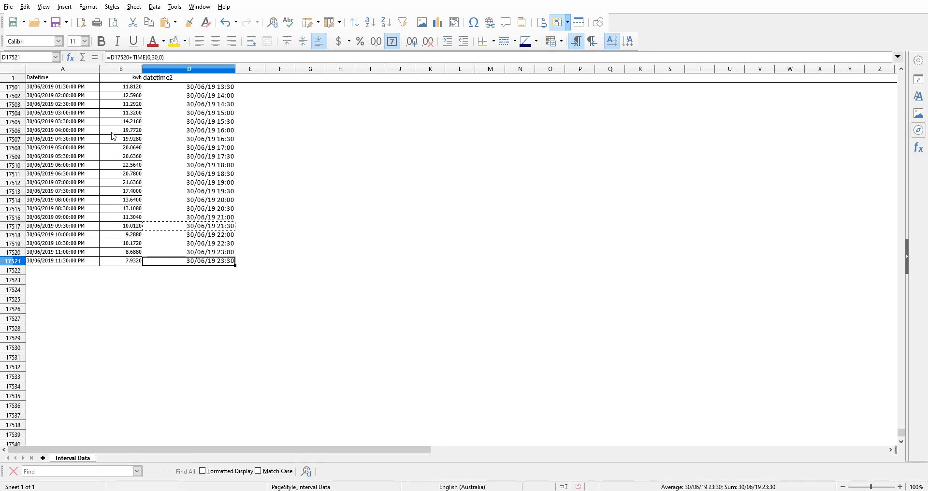
{"action": "key", "text": "Home"}
{"action": "key", "text": "Right"}
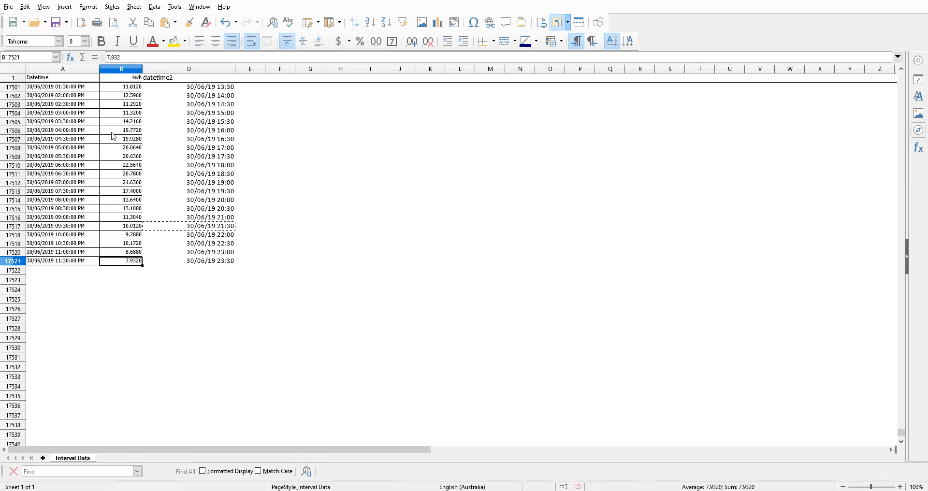
{"action": "key", "text": "Left"}
{"action": "key", "text": "Right"}
{"action": "key", "text": "Left"}
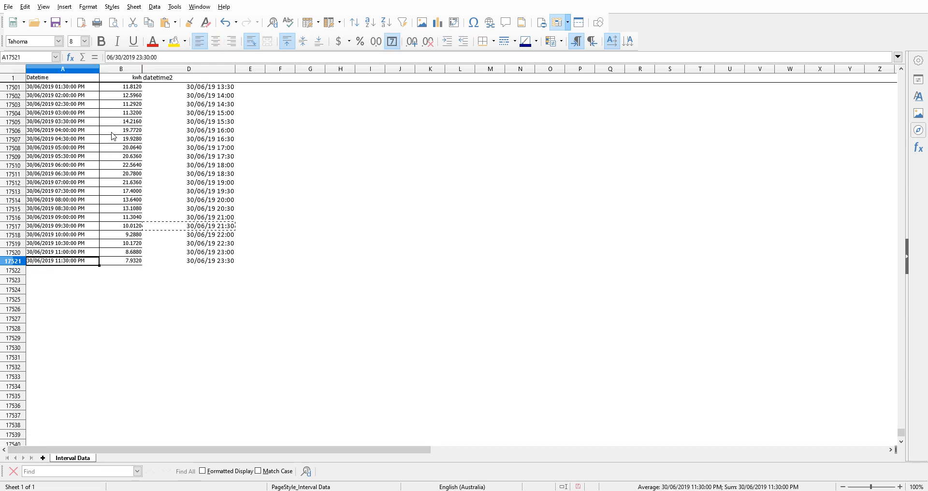
Review the filled gaps in the Datetime column against datetime2, from 6 January 2019 back to 24 December 2018
{"action": "key", "text": "ctrl+Up"}
{"action": "key", "text": "Up"}
{"action": "key", "text": "Up"}
{"action": "key", "text": "Up"}
{"action": "key", "text": "Up"}
{"action": "key", "text": "Up"}
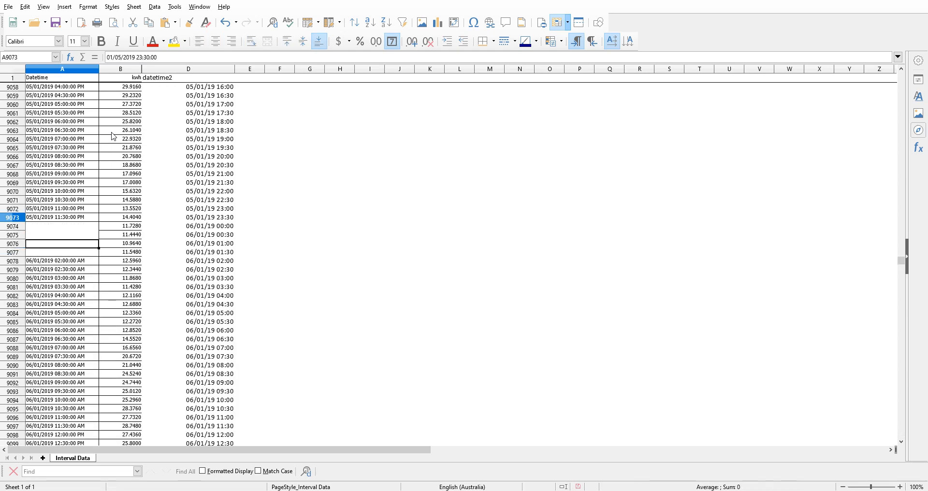
{"action": "key", "text": "ctrl+Up"}
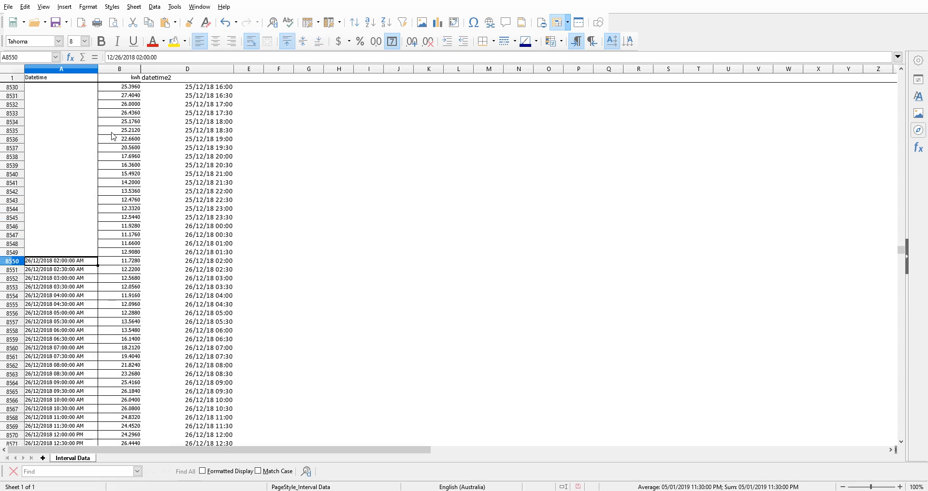
{"action": "key", "text": "Up"}
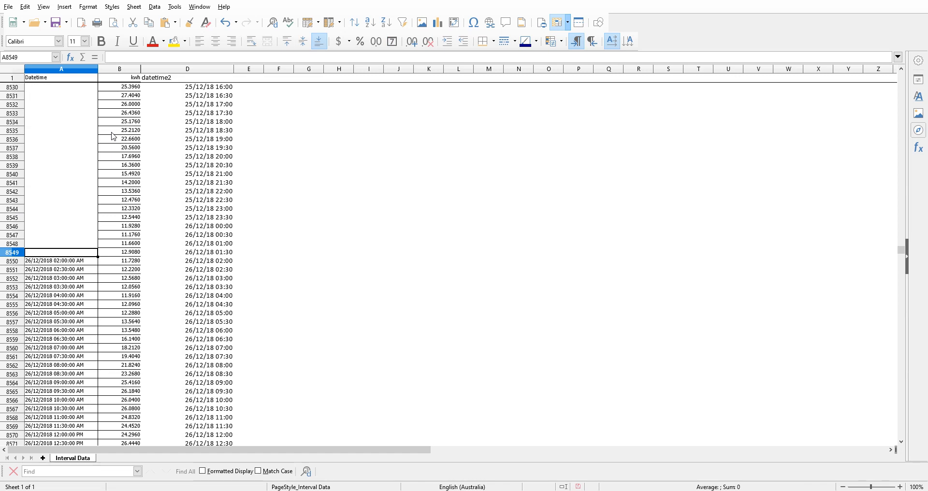
{"action": "key", "text": "ctrl+Up"}
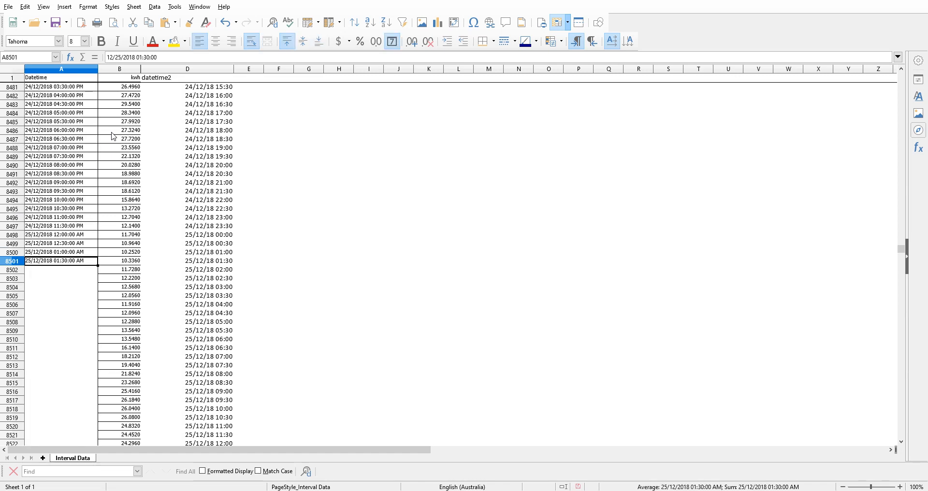
{"action": "key", "text": "Up"}
{"action": "key", "text": "Up"}
{"action": "key", "text": "Up"}
{"action": "key", "text": "Up"}
{"action": "key", "text": "Up"}
{"action": "key", "text": "Up"}
{"action": "key", "text": "Up"}
{"action": "key", "text": "Up"}
{"action": "key", "text": "Up"}
{"action": "key", "text": "Up"}
{"action": "key", "text": "Up"}
{"action": "key", "text": "Up"}
{"action": "key", "text": "Up"}
{"action": "key", "text": "Up"}
{"action": "key", "text": "Up"}
{"action": "key", "text": "Up"}
{"action": "key", "text": "Up"}
{"action": "key", "text": "Up"}
{"action": "key", "text": "Up"}
{"action": "key", "text": "Up"}
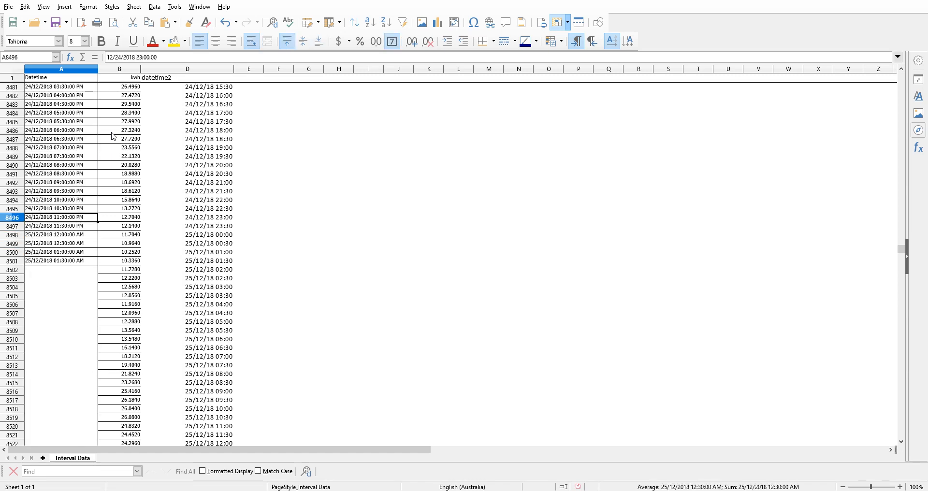
Compare the Datetime entries with datetime2 around the gap starting on 25 December 2018, rows 8496 to 8501
{"action": "key", "text": "Down"}
{"action": "key", "text": "Down"}
{"action": "key", "text": "Down"}
{"action": "key", "text": "Down"}
{"action": "key", "text": "Down"}
{"action": "key", "text": "Down"}
{"action": "key", "text": "Down"}
{"action": "key", "text": "Down"}
{"action": "key", "text": "Down"}
{"action": "key", "text": "Down"}
{"action": "key", "text": "Down"}
{"action": "key", "text": "Down"}
{"action": "key", "text": "Down"}
{"action": "key", "text": "Down"}
{"action": "key", "text": "Down"}
{"action": "key", "text": "Down"}
{"action": "key", "text": "Down"}
{"action": "key", "text": "Down"}
{"action": "key", "text": "Down"}
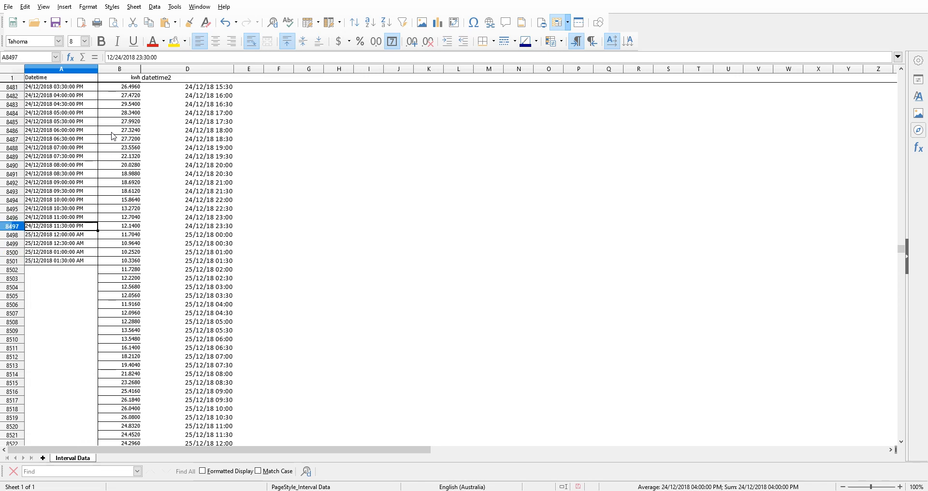
{"action": "key", "text": "Up"}
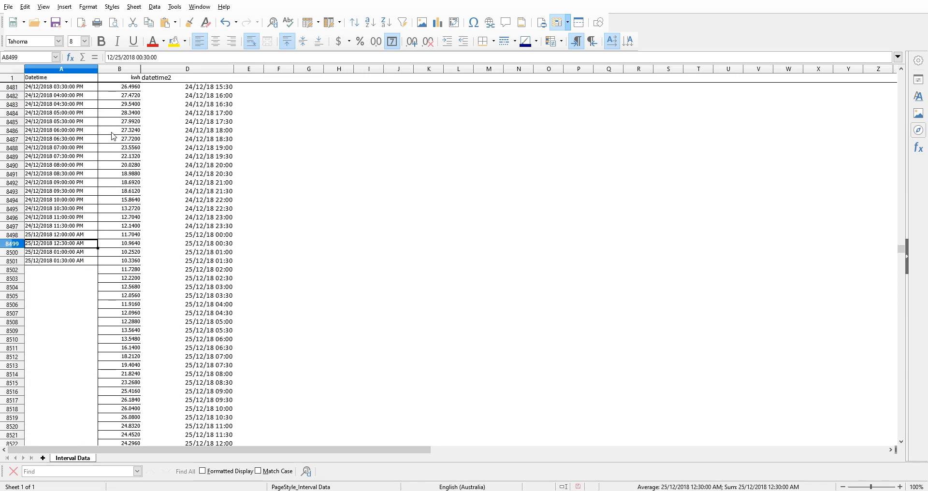
{"action": "key", "text": "Up"}
{"action": "key", "text": "Down"}
{"action": "key", "text": "Down"}
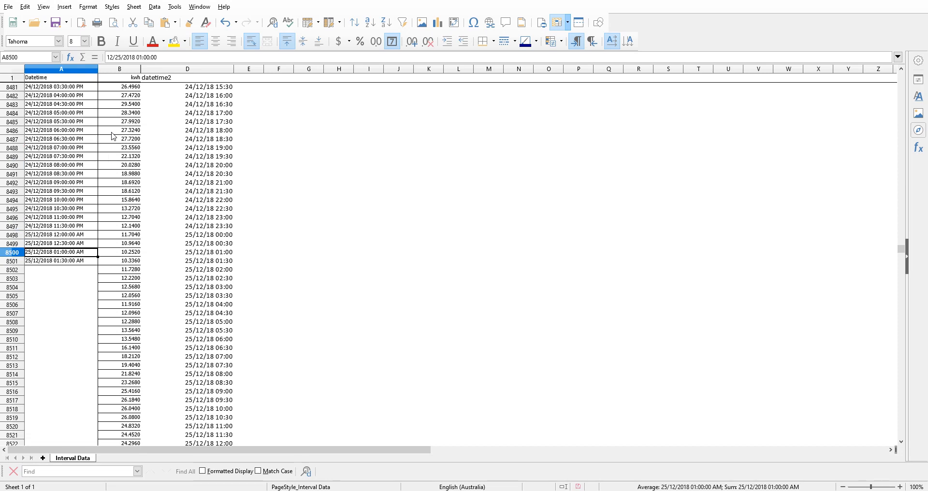
{"action": "key", "text": "Down"}
{"action": "key", "text": "Up"}
{"action": "key", "text": "Down"}
{"action": "key", "text": "Right"}
{"action": "key", "text": "Up"}
{"action": "key", "text": "Right"}
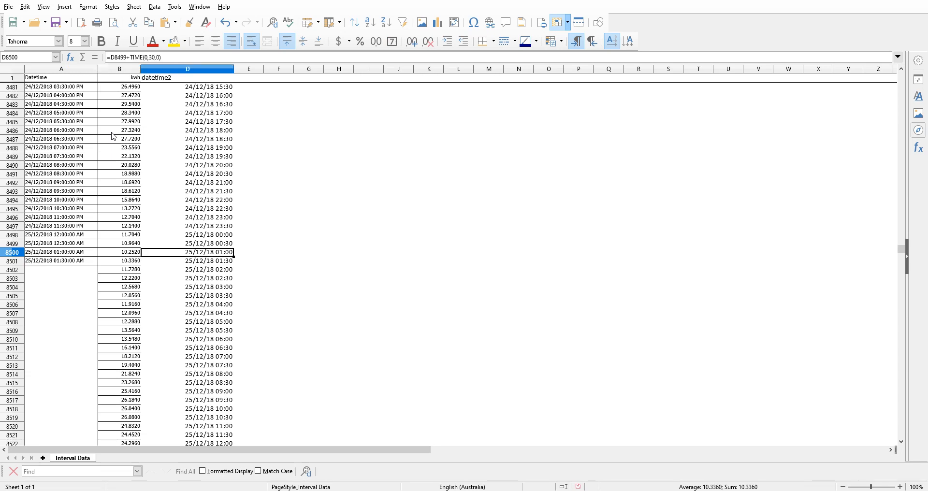
Move the whole datetime2 column from column D into column A, overwriting the old Datetime column
{"action": "key", "text": "ctrl+Up"}
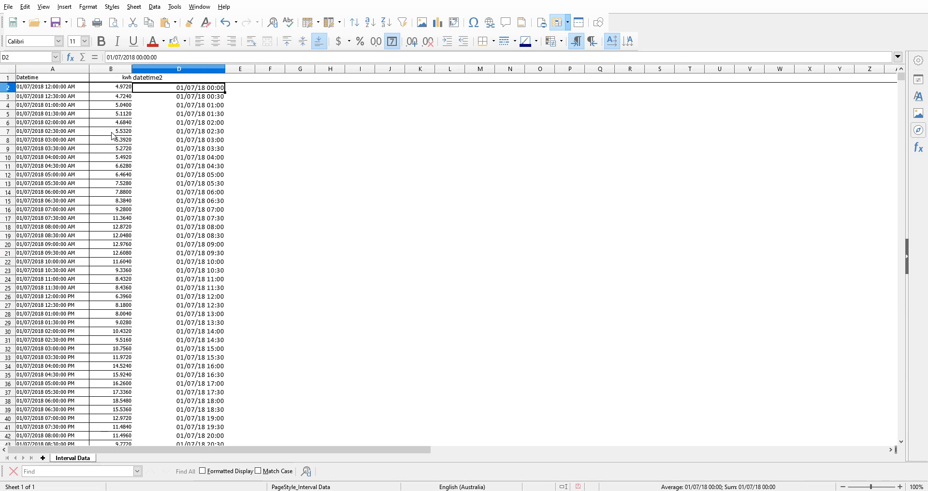
{"action": "key", "text": "Up"}
{"action": "key", "text": "Left"}
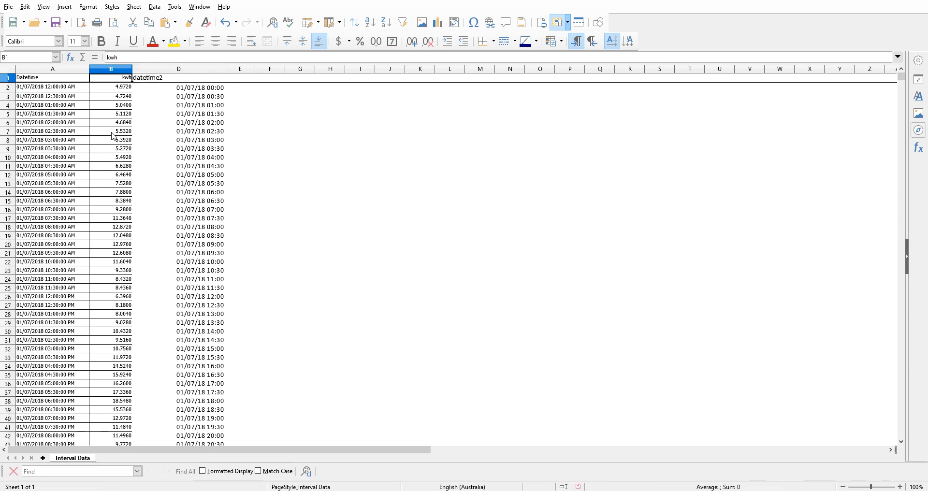
{"action": "key", "text": "Right"}
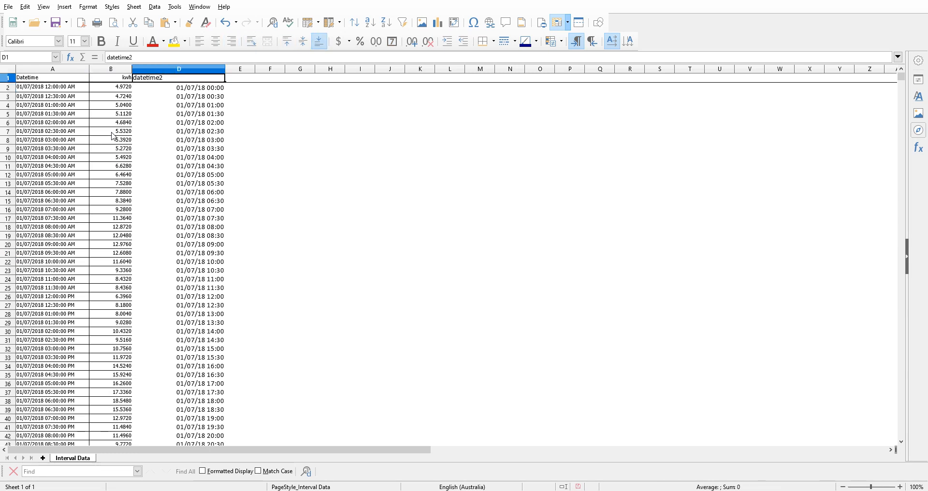
{"action": "left_click", "coordinate": [178, 69]}
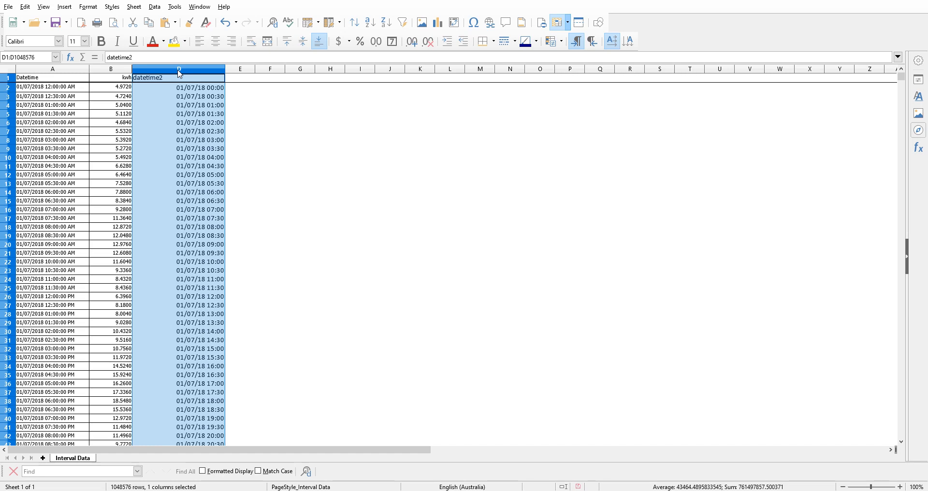
{"action": "key", "text": "ctrl+x"}
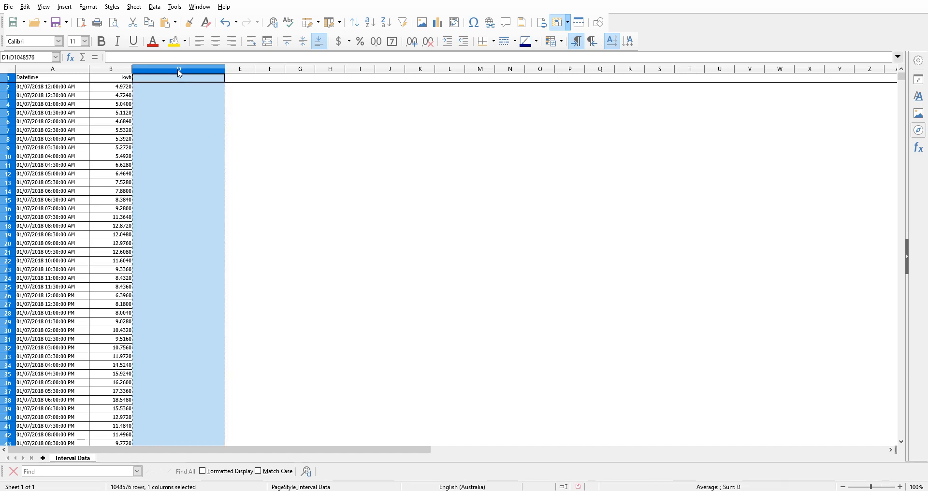
{"action": "left_click", "coordinate": [74, 69]}
{"action": "right_click", "coordinate": [74, 70]}
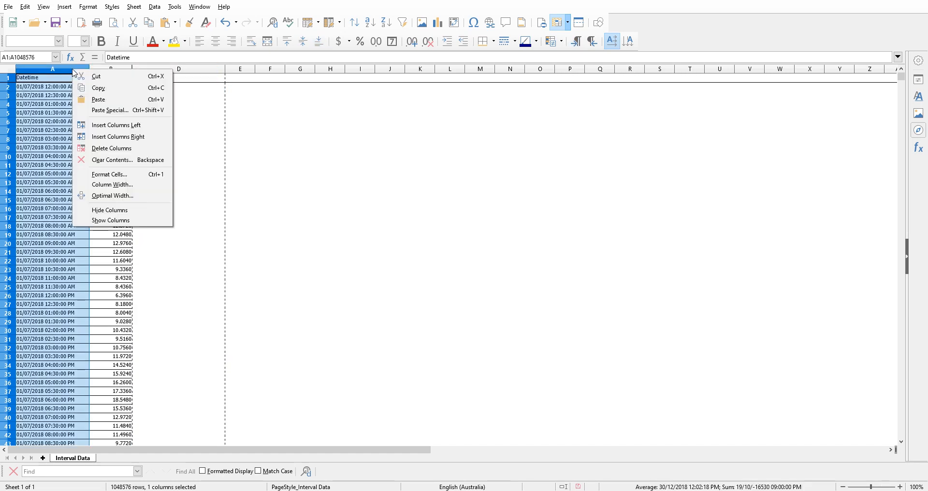
{"action": "left_click", "coordinate": [64, 71]}
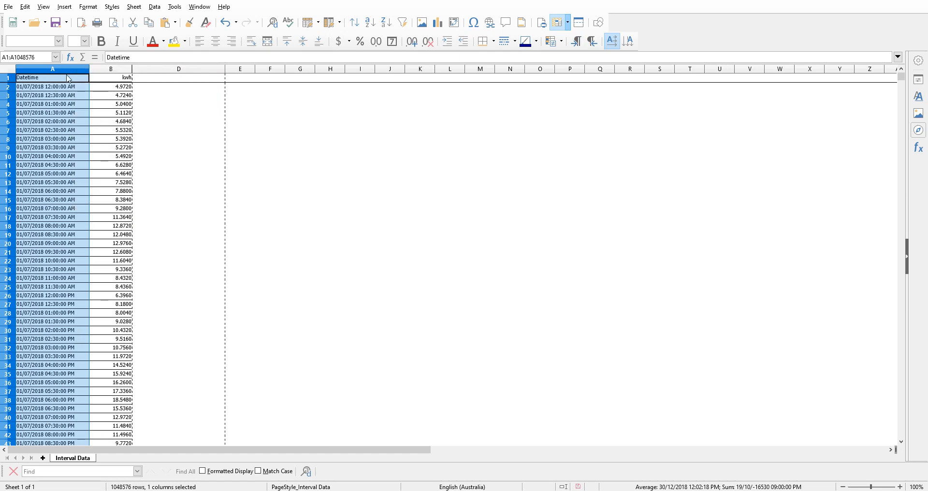
{"action": "key", "text": "ctrl+v"}
Rename the column header in A1 to datetime
{"action": "left_click", "coordinate": [71, 81]}
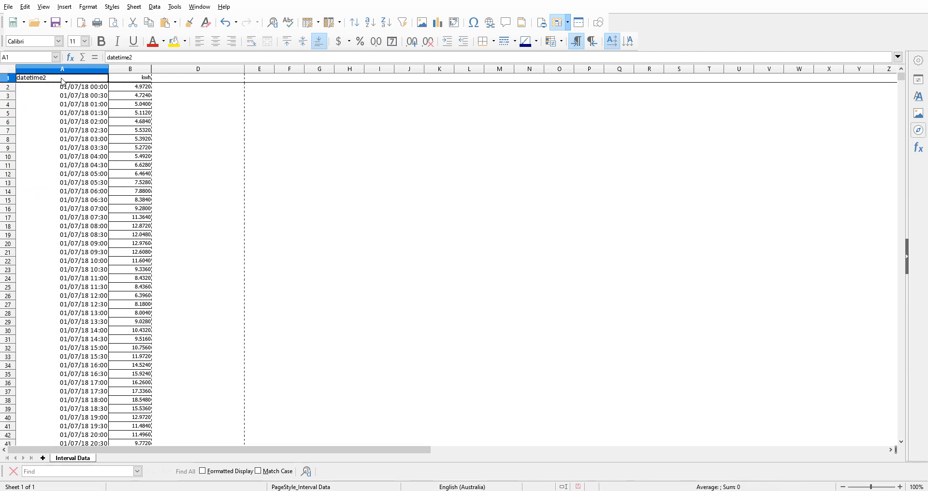
{"action": "double_click", "coordinate": [79, 79]}
{"action": "key", "text": "BackSpace"}
{"action": "key", "text": "Return"}
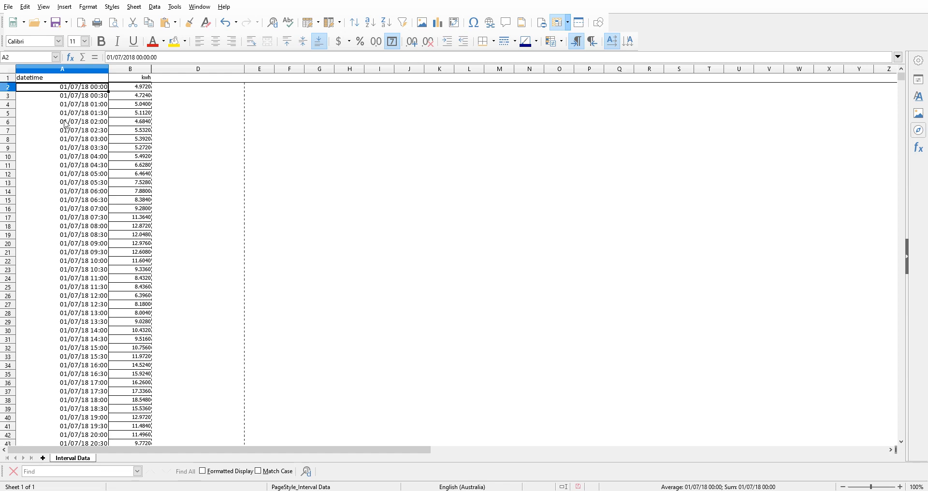
Check the first and last rows of the datetime and kwh columns, from row 2 to row 17521
{"action": "left_click", "coordinate": [93, 122]}
{"action": "left_click", "coordinate": [145, 88]}
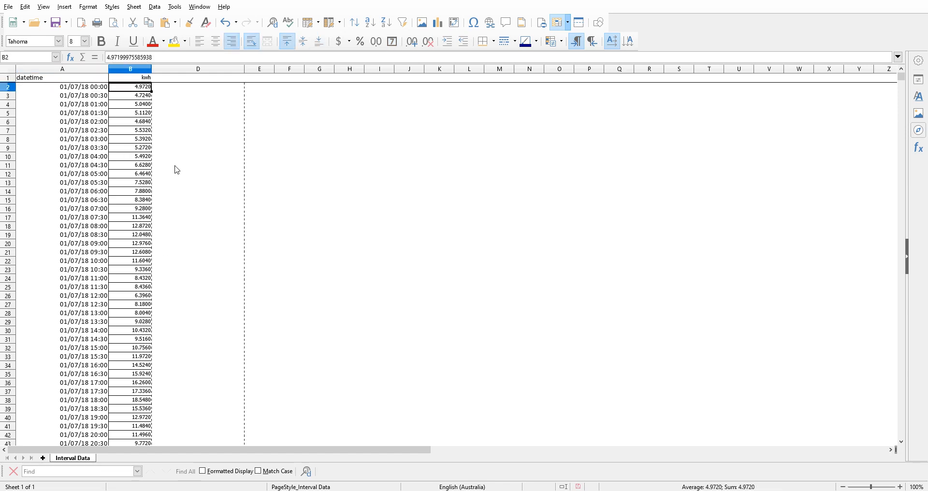
{"action": "left_click", "coordinate": [94, 97]}
{"action": "key", "text": "Up"}
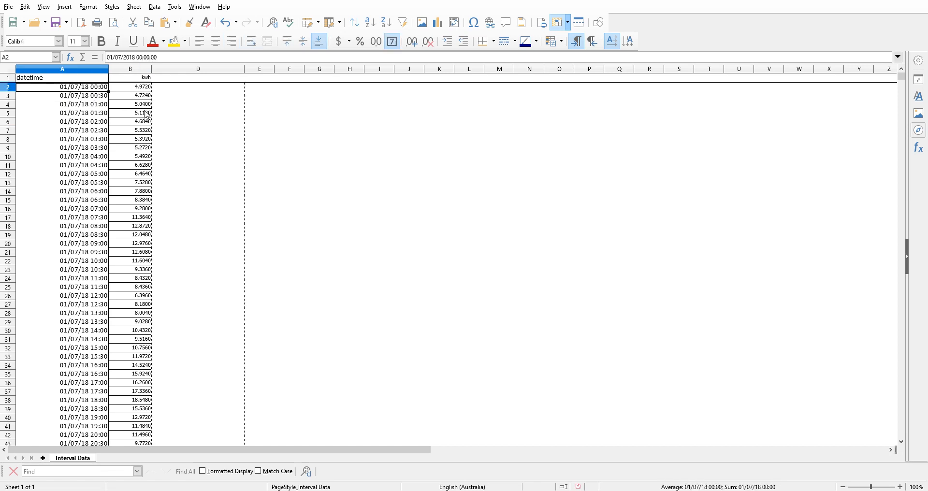
{"action": "key", "text": "ctrl+Down"}
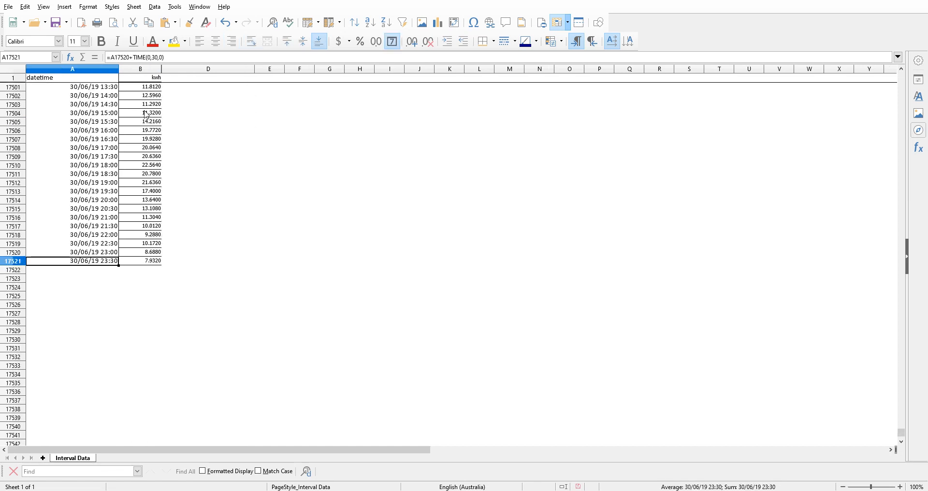
{"action": "key", "text": "Right"}
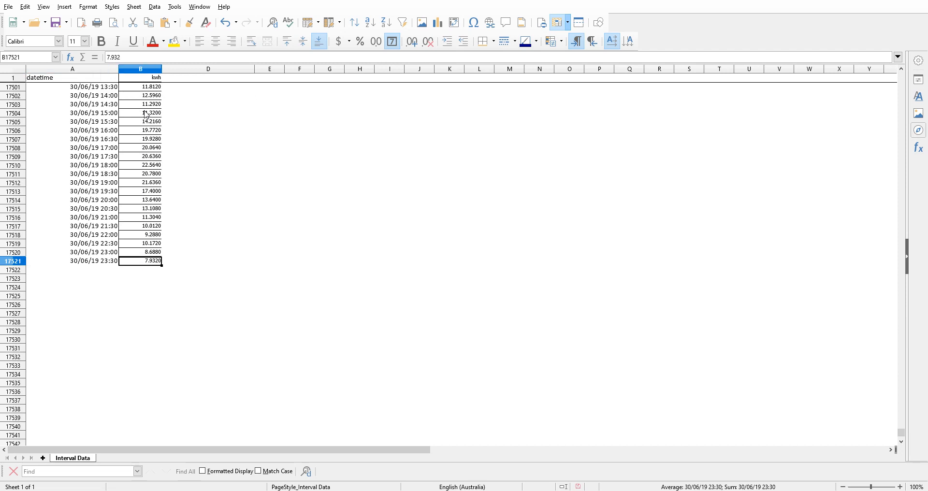
{"action": "key", "text": "Left"}
{"action": "key", "text": "Right"}
{"action": "key", "text": "ctrl+Up"}
{"action": "key", "text": "Left"}
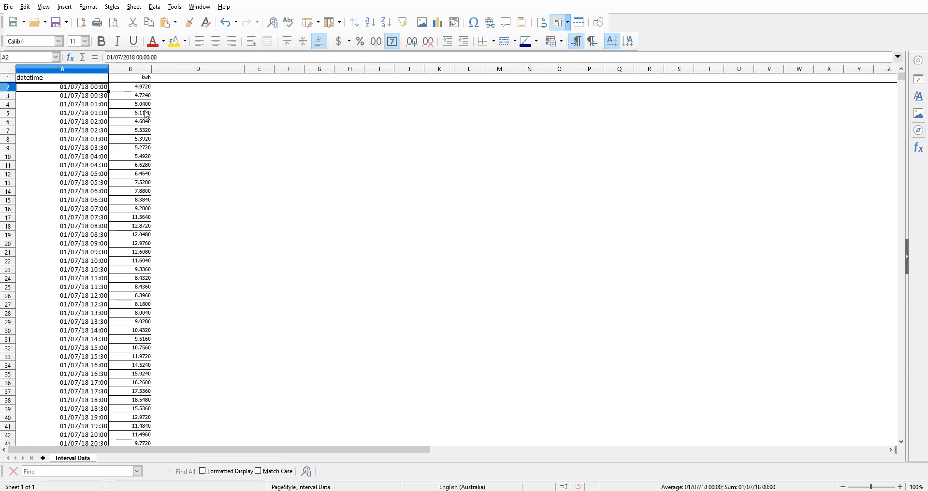
{"action": "key", "text": "Right"}
{"action": "key", "text": "Left"}
{"action": "key", "text": "Right"}
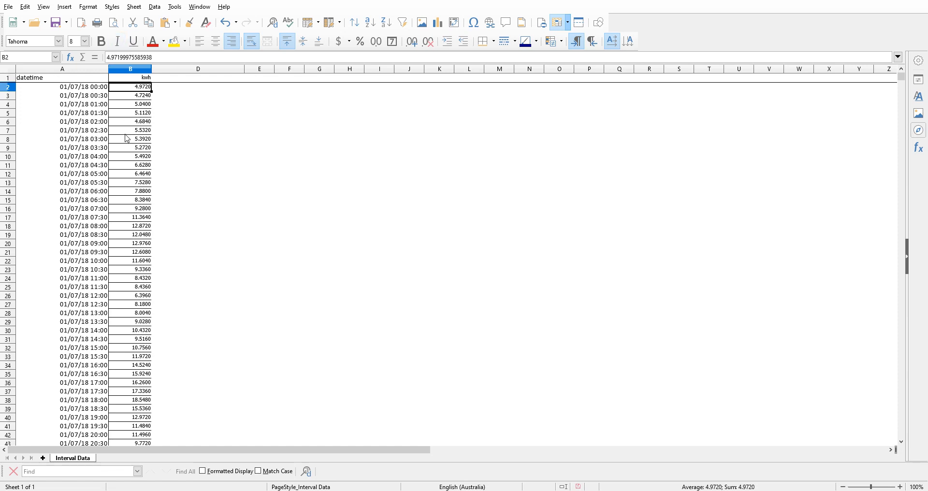
{"action": "left_click", "coordinate": [189, 132]}
{"action": "left_click", "coordinate": [120, 116]}
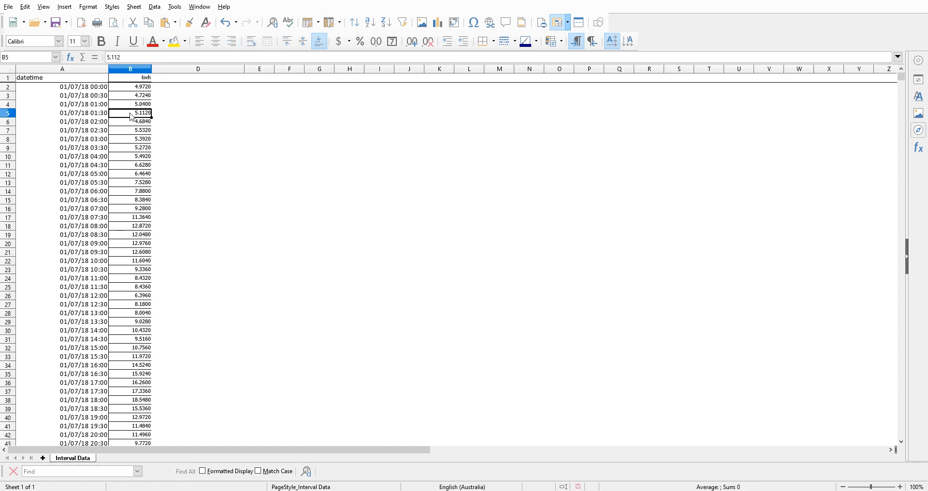
{"action": "left_click", "coordinate": [121, 183]}
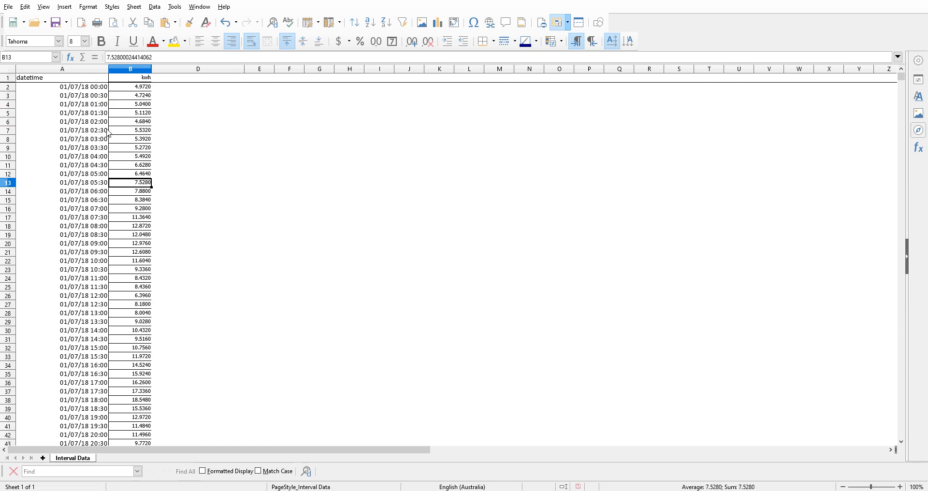
{"action": "left_click", "coordinate": [104, 113]}
{"action": "left_click", "coordinate": [123, 95]}
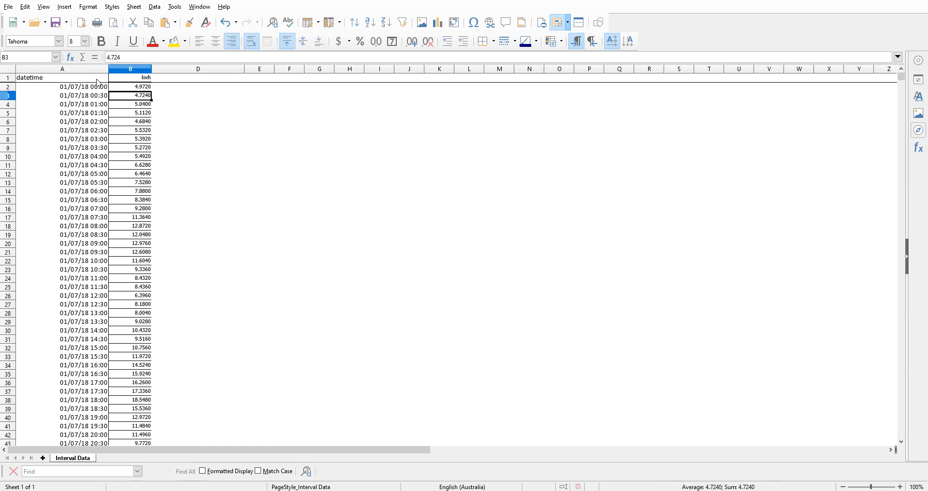
{"action": "left_click", "coordinate": [97, 79]}
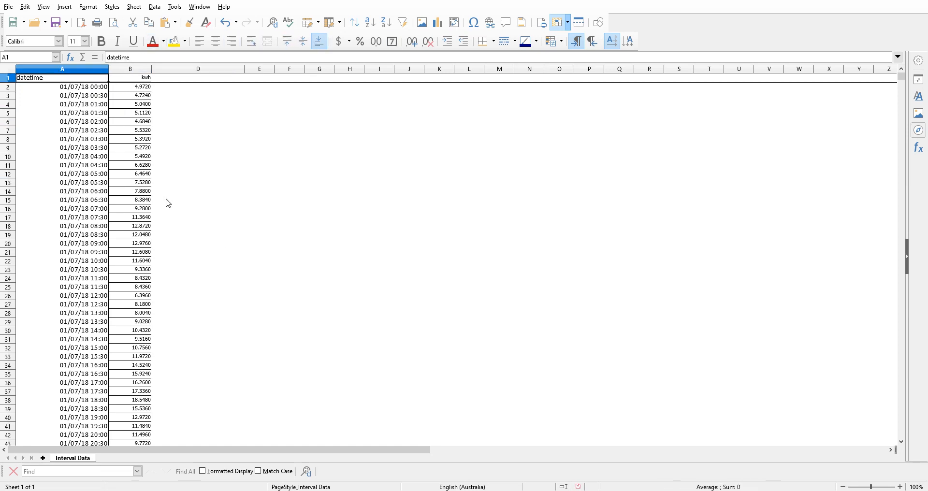
{"action": "left_click", "coordinate": [71, 88]}
{"action": "left_click", "coordinate": [129, 88]}
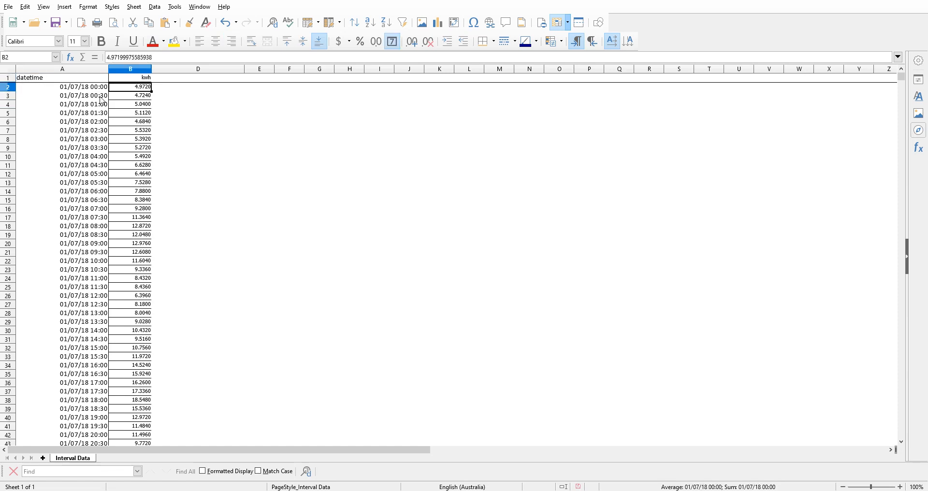
{"action": "left_click", "coordinate": [182, 186]}
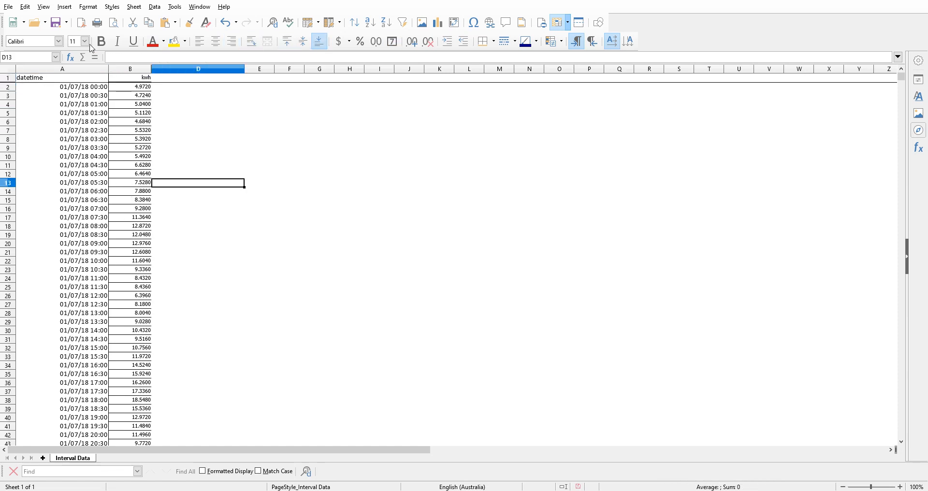
{"action": "left_click", "coordinate": [50, 79]}
{"action": "left_click", "coordinate": [143, 80]}
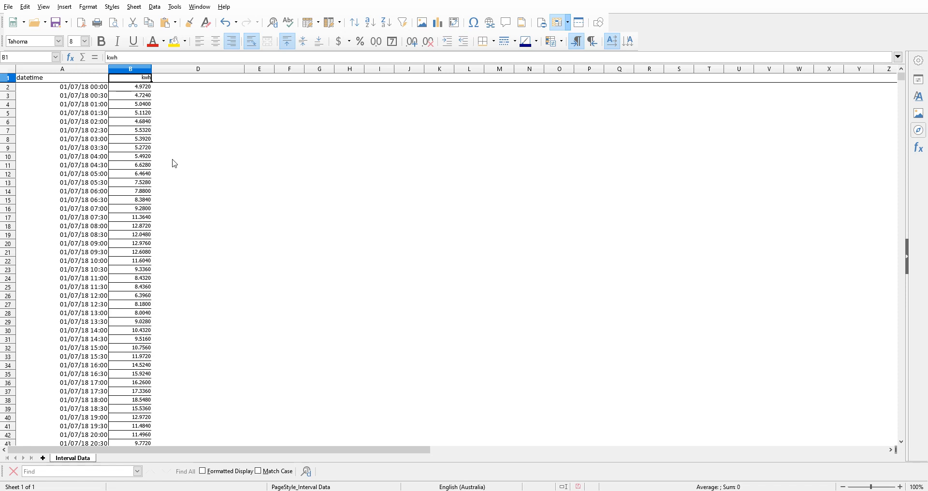
{"action": "left_click", "coordinate": [146, 96]}
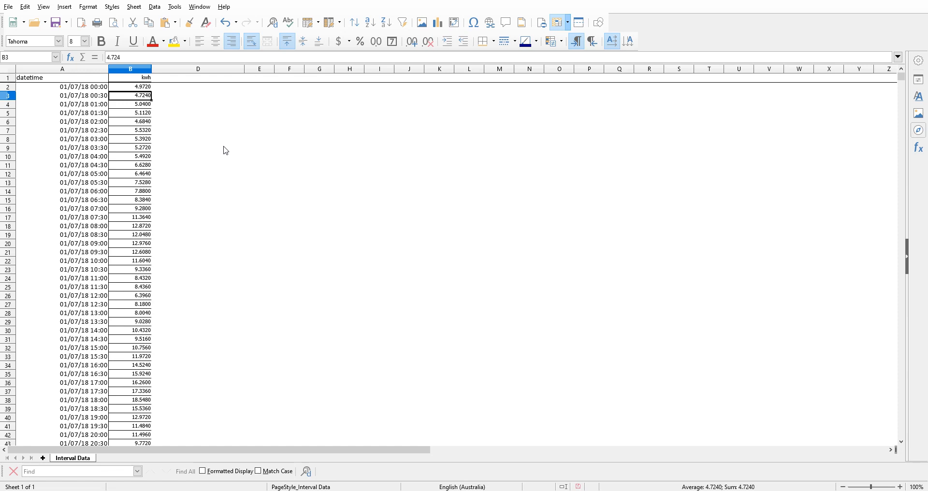
{"action": "left_click", "coordinate": [141, 116]}
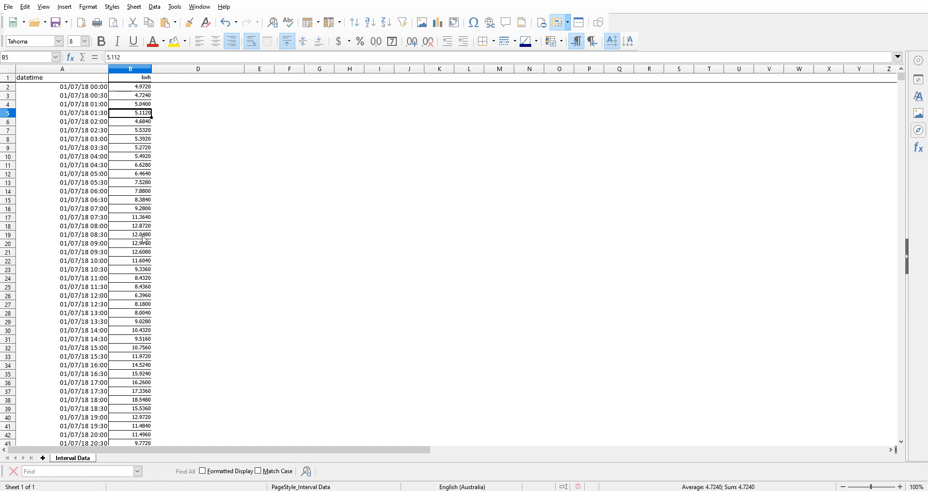